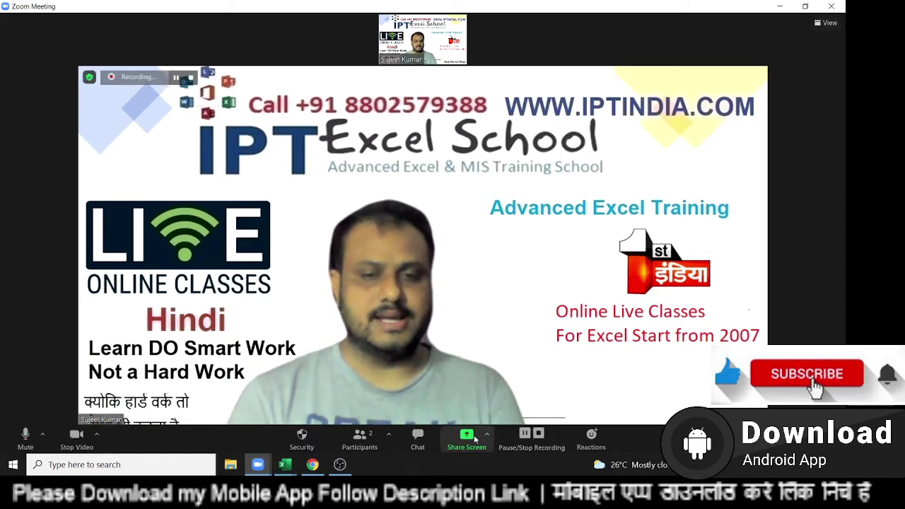
Share the entire desktop screen with the Zoom meeting.
click(467, 437)
click(666, 385)
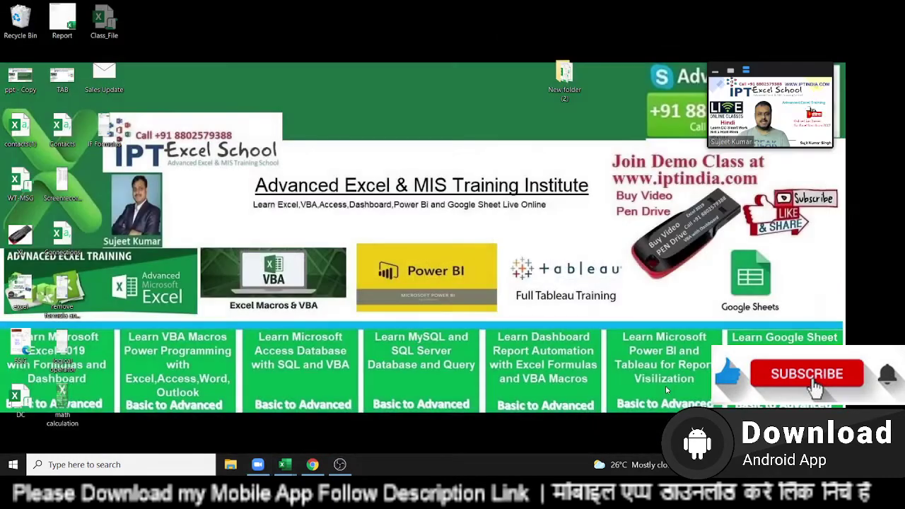
Search Google in a new Chrome tab for 'custom format cells in excel'.
click(313, 465)
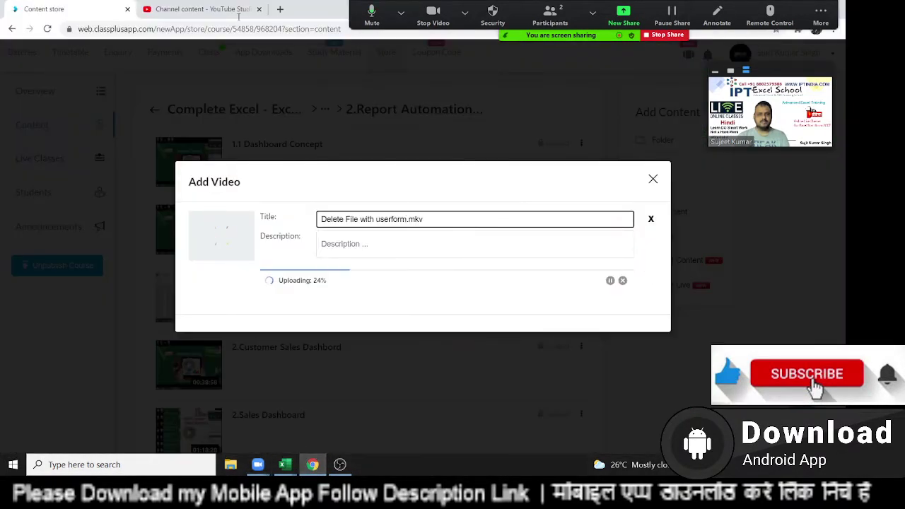
click(276, 12)
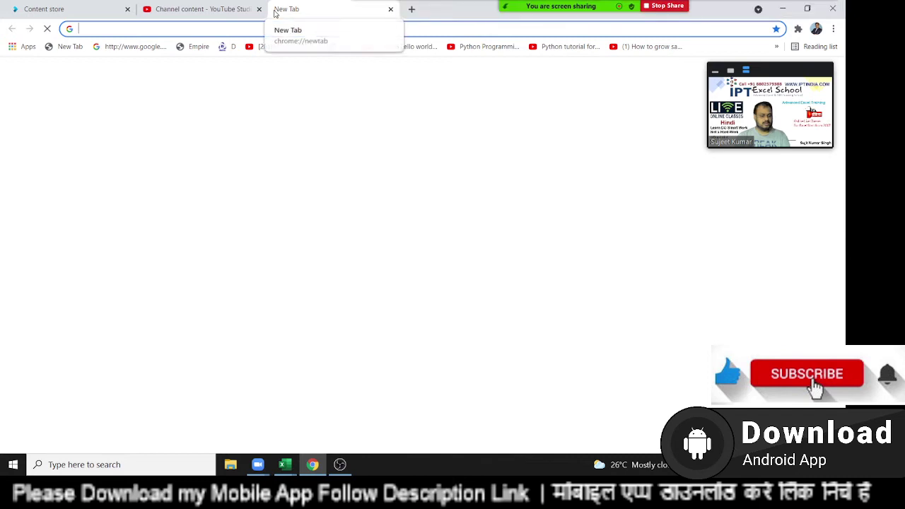
text(cus)
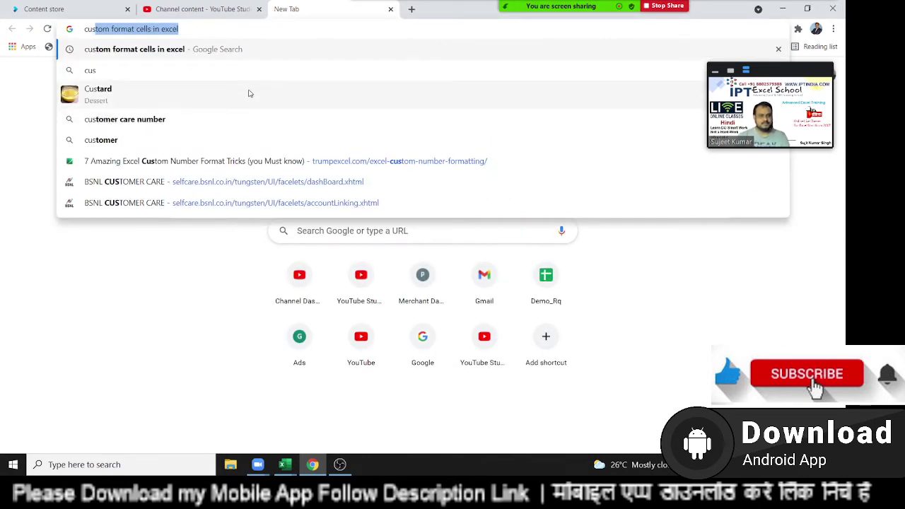
text(tom)
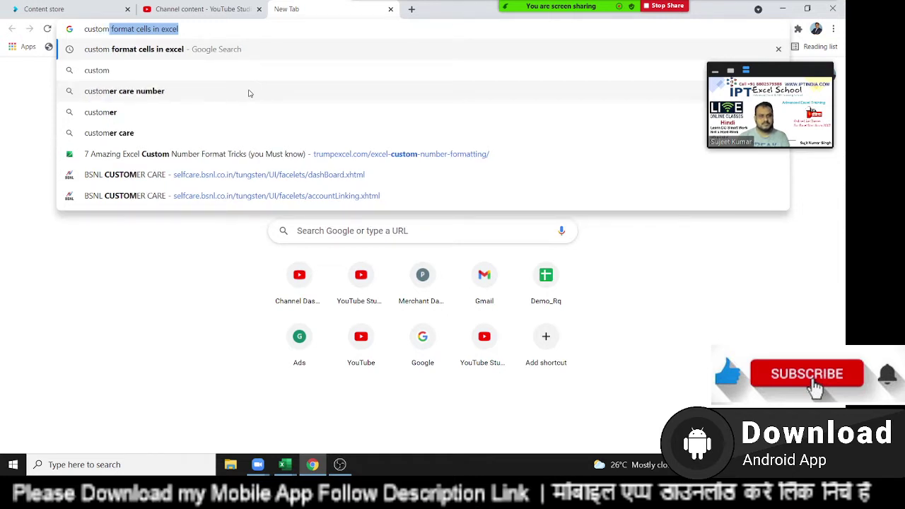
key(Right)
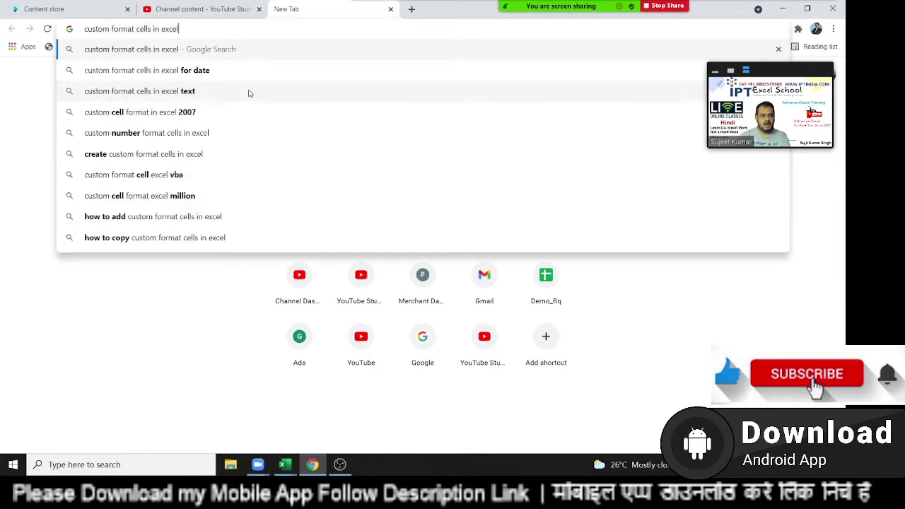
key(Return)
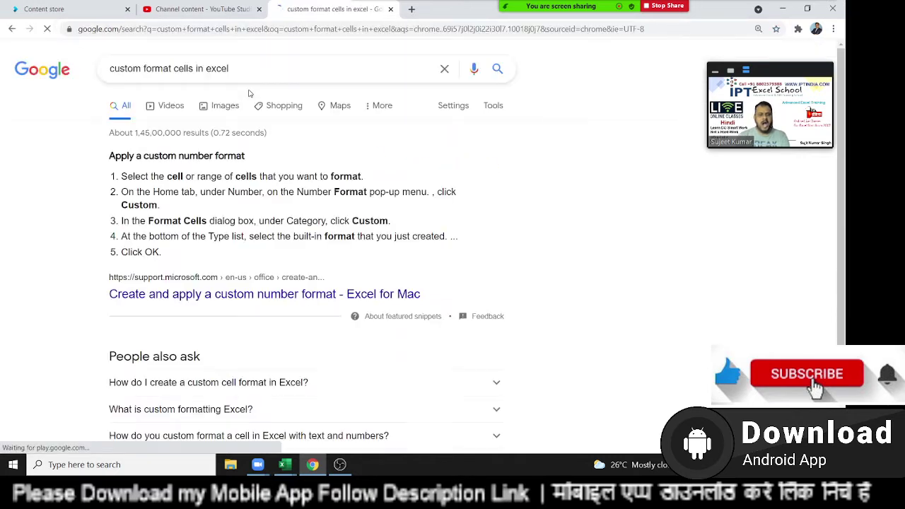
Open the Microsoft Support result in a new tab and scan the other search results.
right_click(253, 302)
click(275, 307)
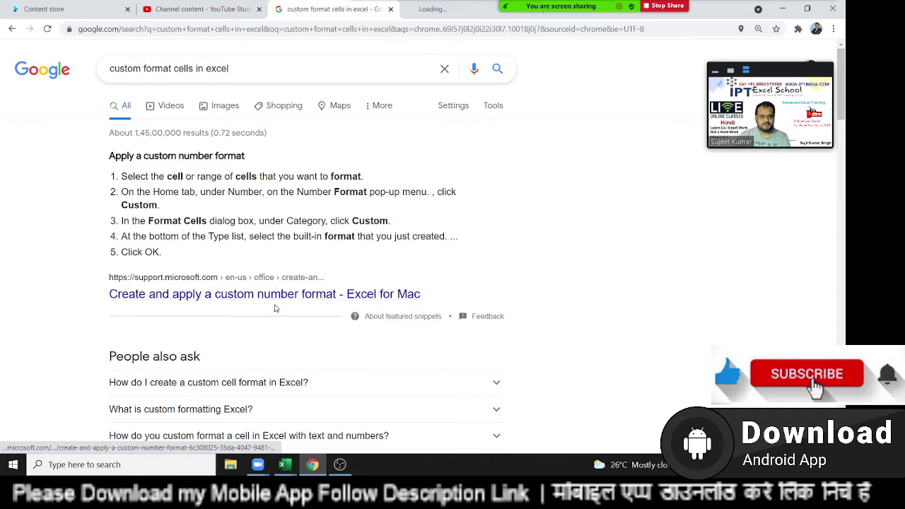
scroll(276, 309, down, 2)
scroll(276, 309, down, 2)
scroll(275, 304, down, 2)
scroll(274, 294, down, 1)
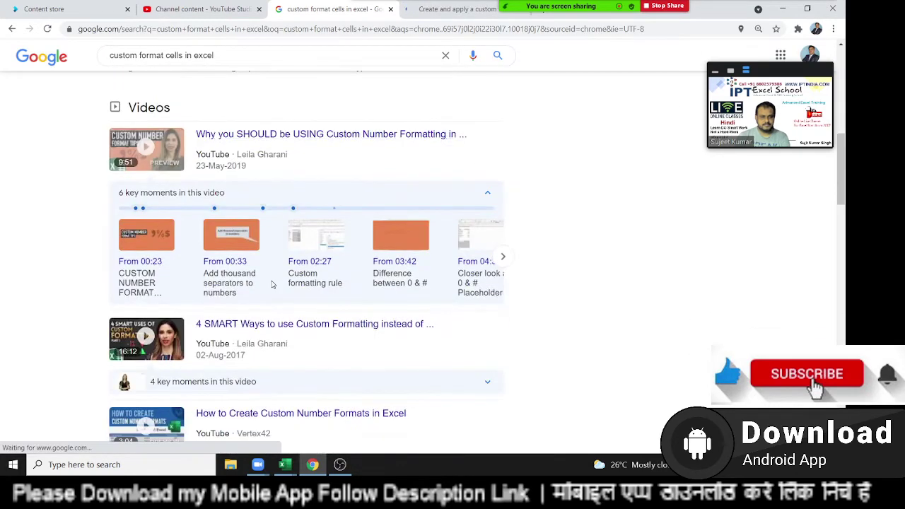
scroll(272, 284, down, 1)
scroll(272, 284, up, 3)
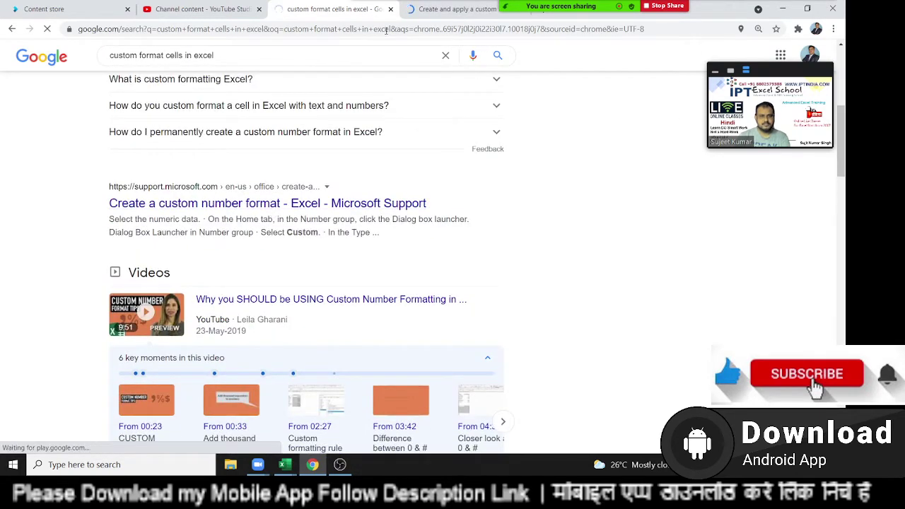
Read through the 'Create and apply a custom number format' article.
click(427, 9)
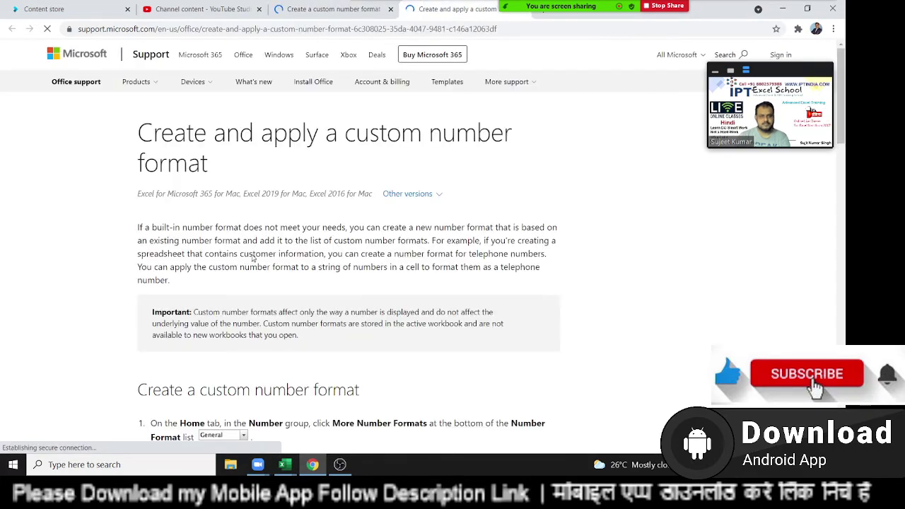
scroll(246, 355, down, 2)
scroll(247, 355, down, 3)
scroll(247, 355, down, 4)
scroll(244, 361, down, 3)
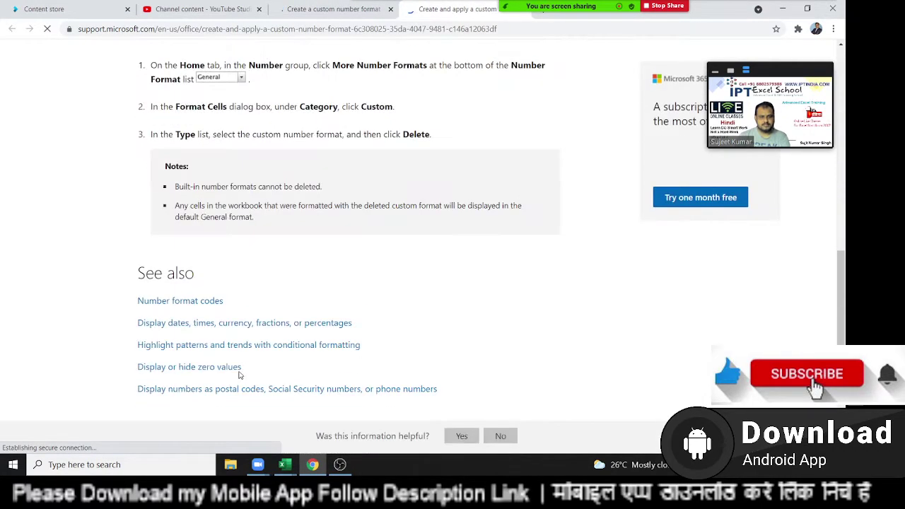
scroll(239, 376, down, 4)
scroll(239, 376, up, 3)
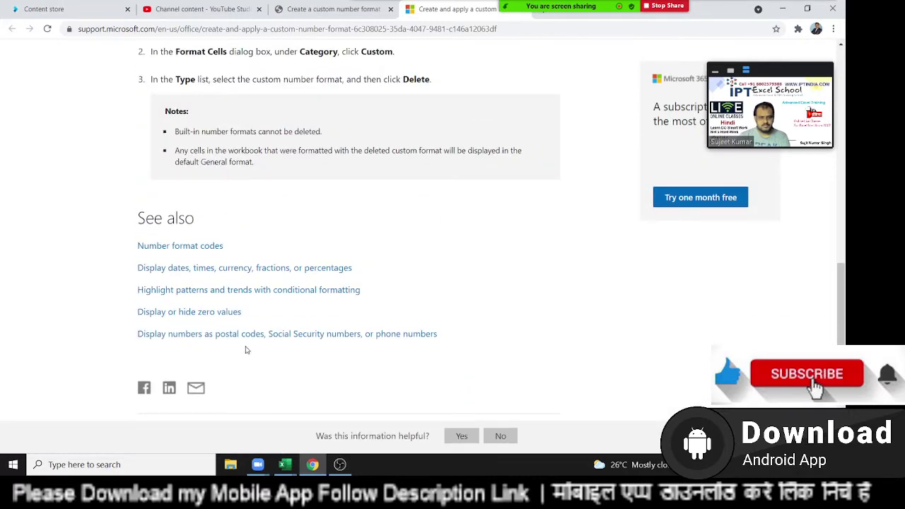
scroll(251, 297, up, 2)
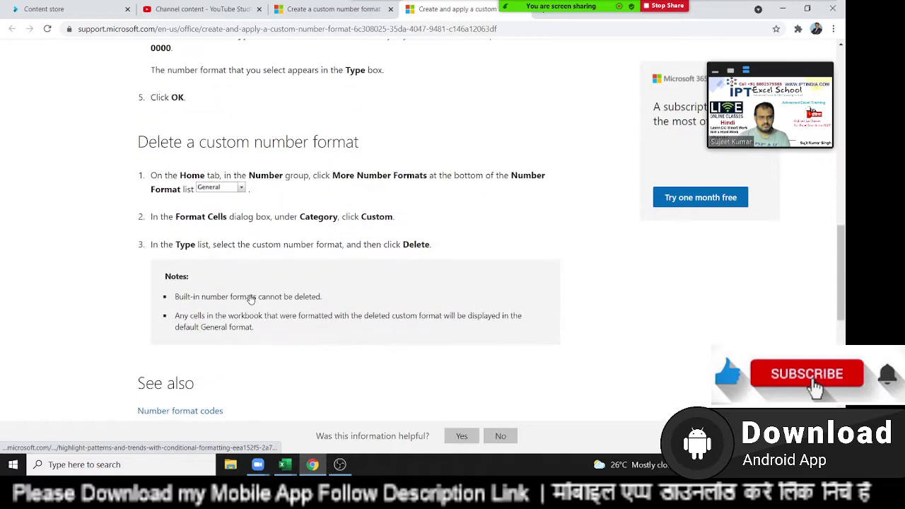
scroll(250, 297, up, 4)
scroll(388, 170, up, 4)
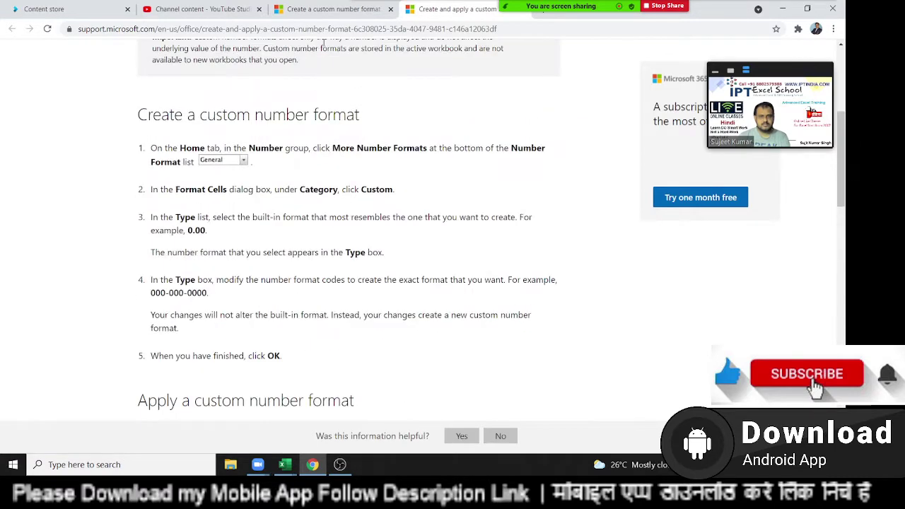
Skim the 'Create a custom number format' article.
click(326, 15)
scroll(384, 212, down, 2)
scroll(386, 256, down, 3)
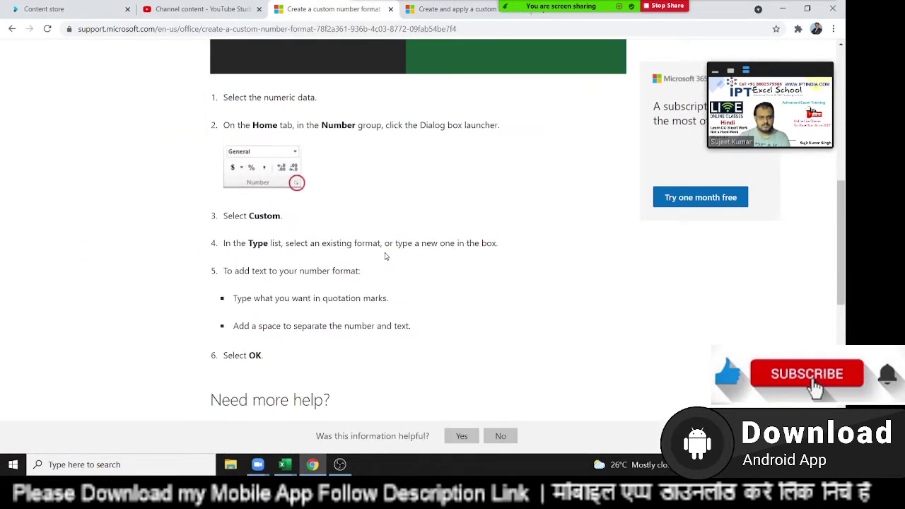
scroll(386, 256, down, 4)
scroll(400, 241, down, 3)
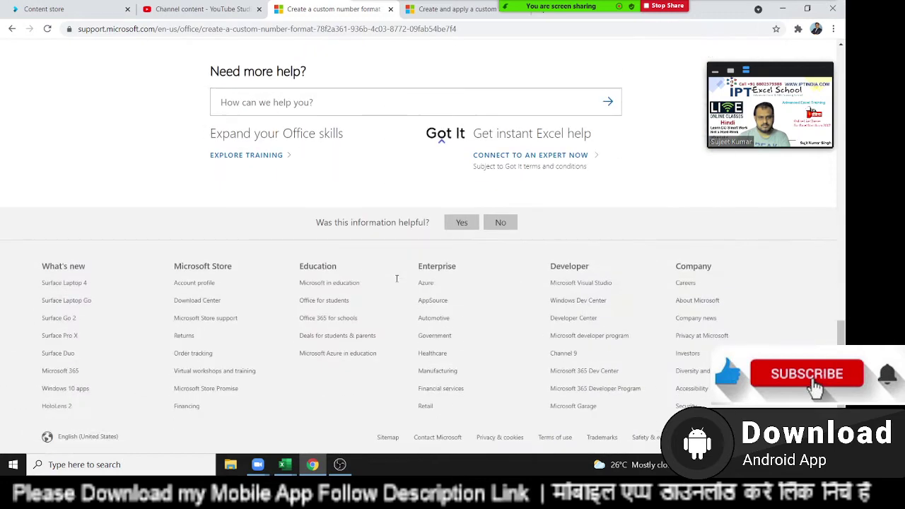
scroll(396, 281, up, 1)
scroll(397, 283, up, 2)
scroll(396, 283, up, 2)
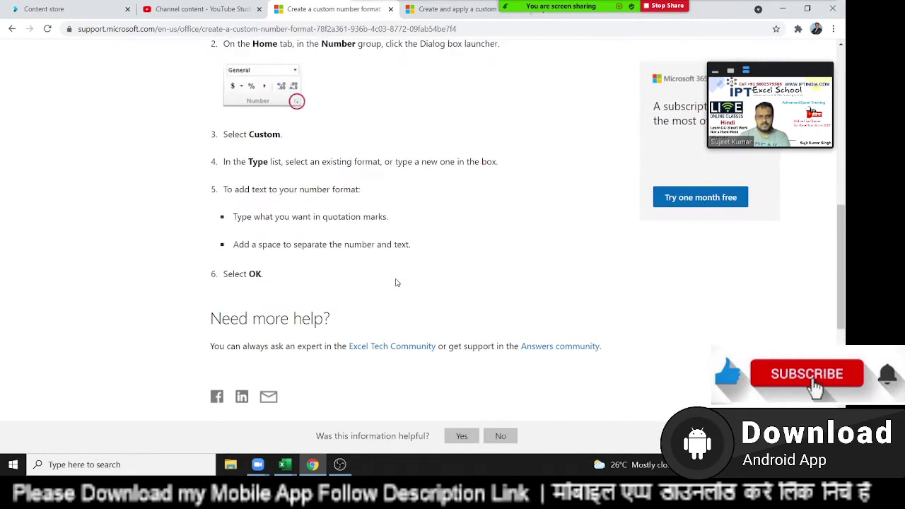
scroll(396, 283, up, 3)
scroll(397, 283, up, 2)
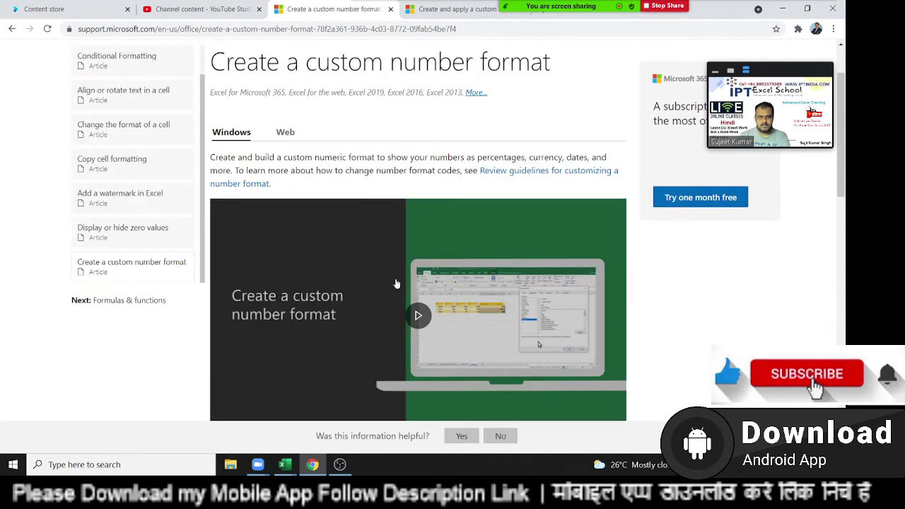
Open the 'Review guidelines for customizing a number format' article.
click(504, 173)
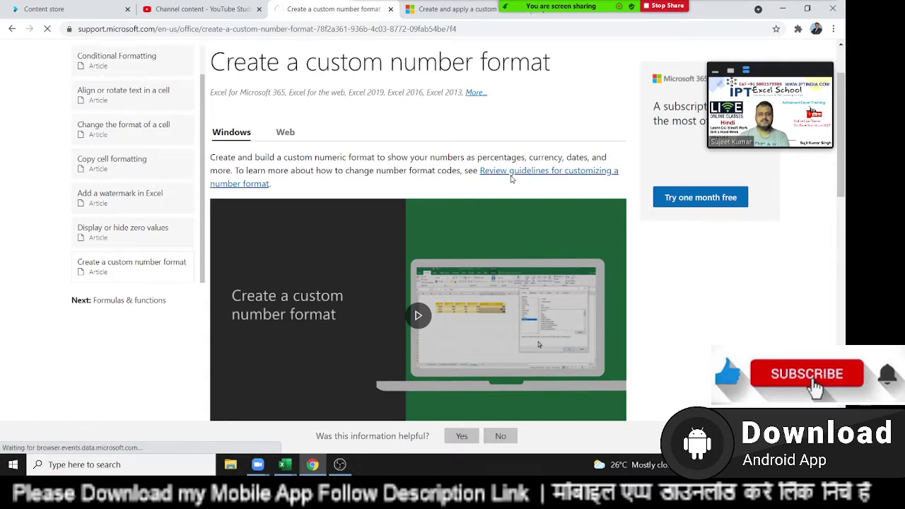
click(472, 16)
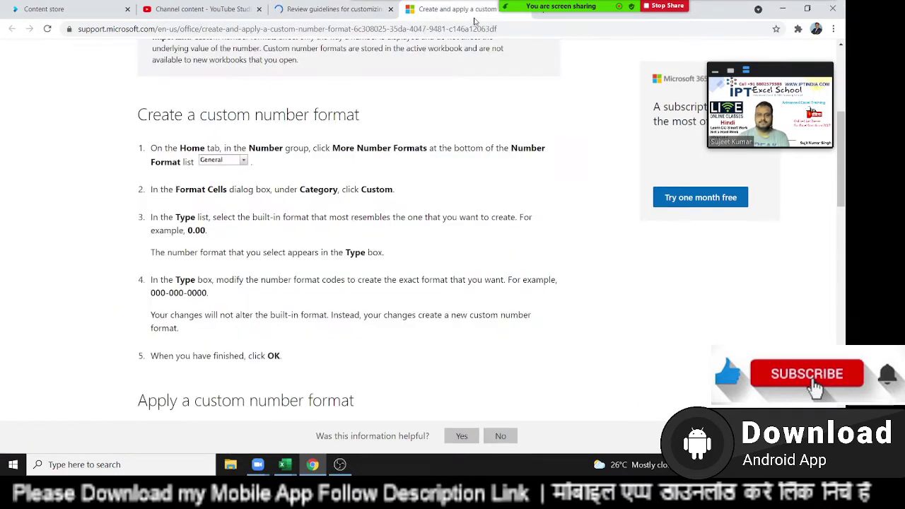
click(354, 19)
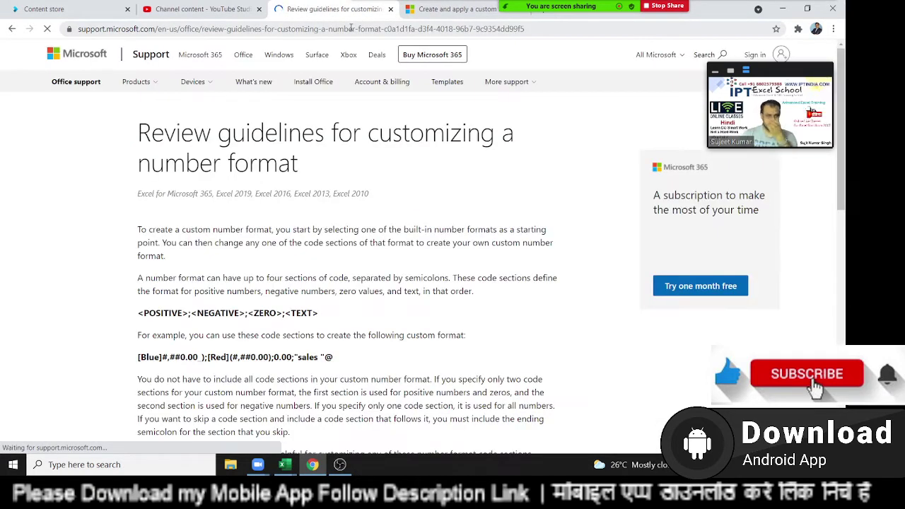
scroll(160, 227, down, 3)
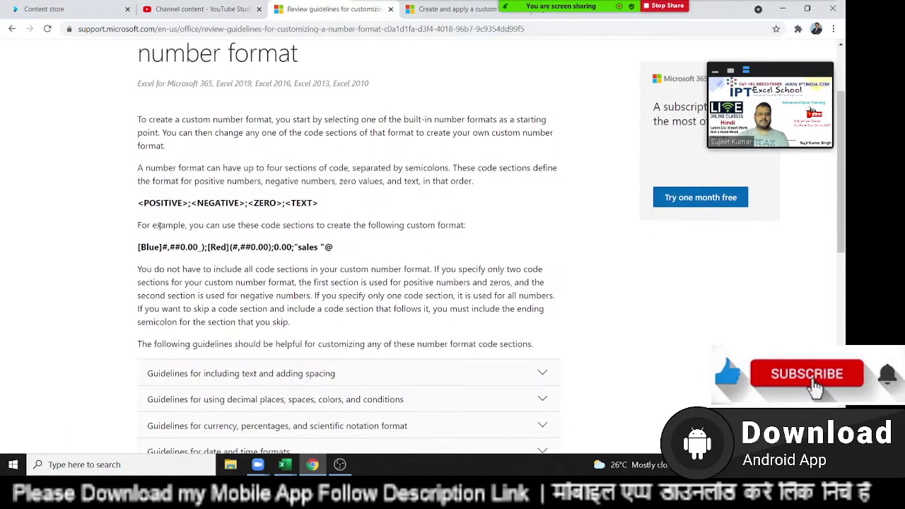
Highlight the <POSITIVE>;<NEGATIVE>;<ZERO>;<TEXT> code pattern on the guidelines page.
triple_click(164, 202)
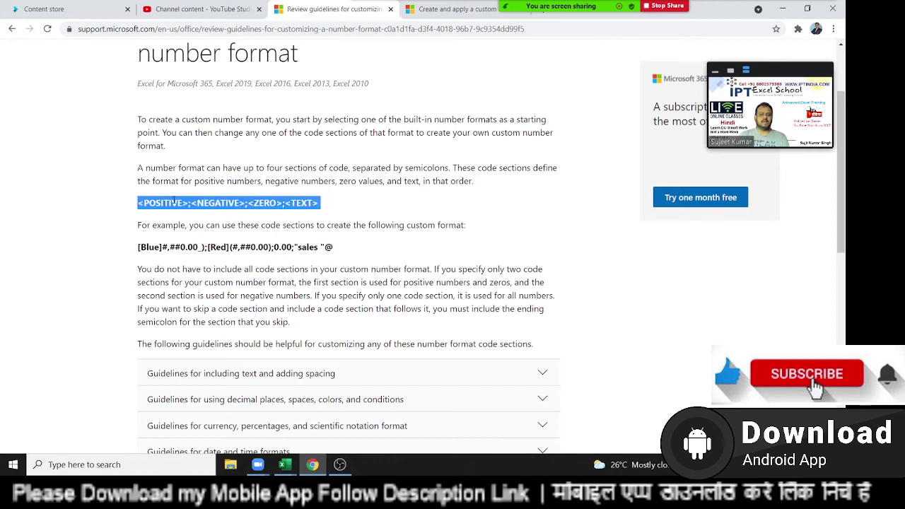
double_click(218, 203)
double_click(265, 205)
click(309, 212)
double_click(309, 208)
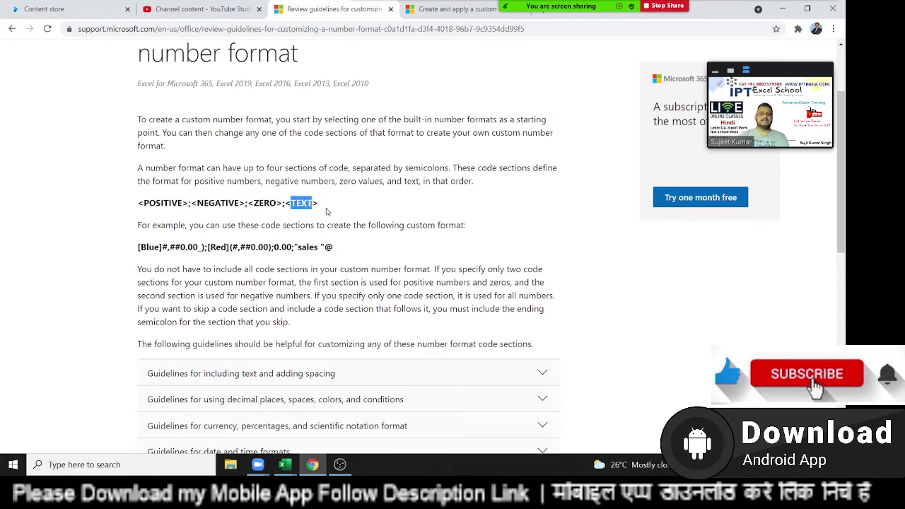
click(327, 211)
drag(327, 211, 125, 210)
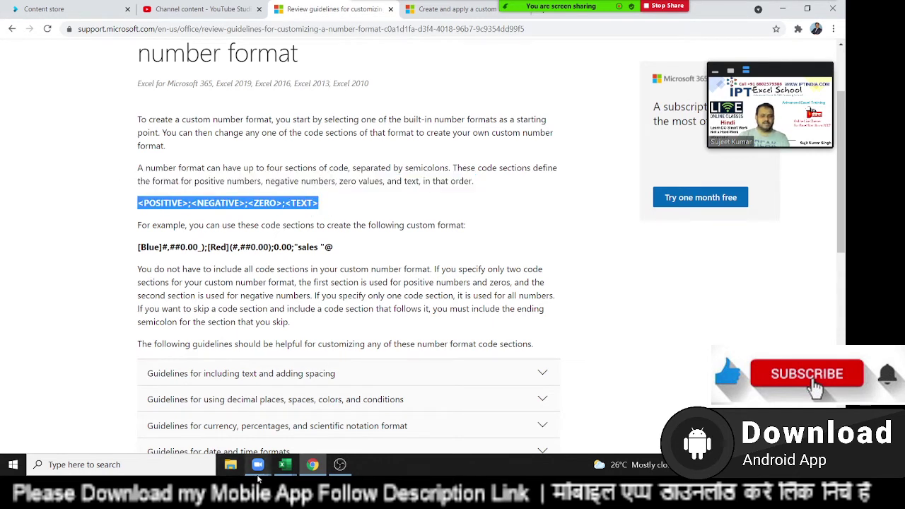
click(281, 467)
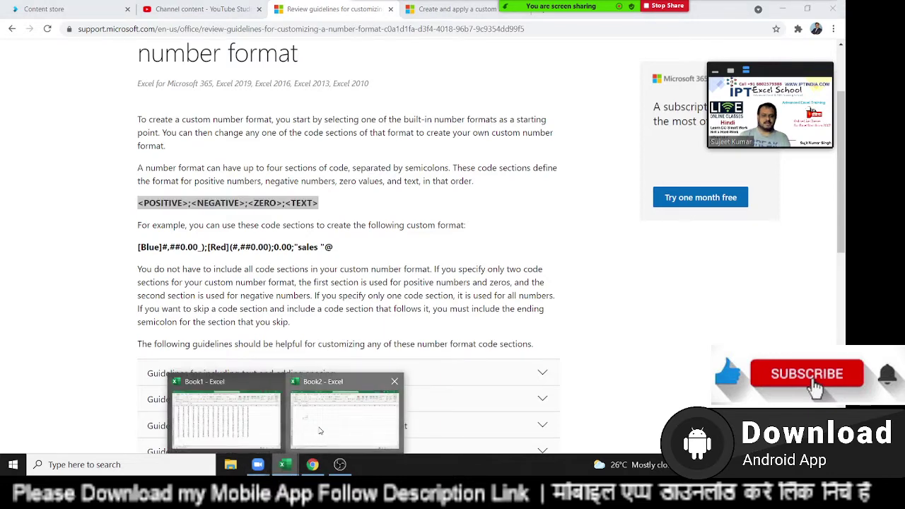
In Book2, enter 1500 in cell B4 of Sheet3.
click(309, 436)
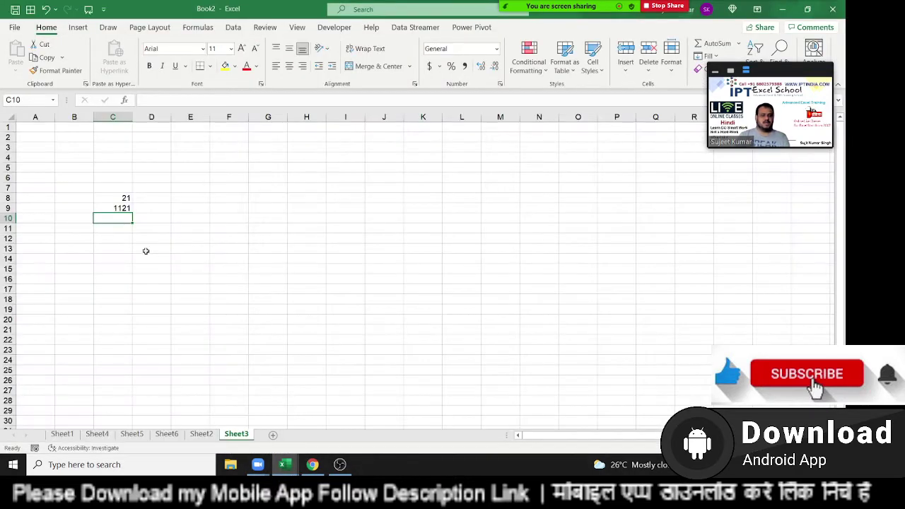
click(122, 191)
shift+click(132, 251)
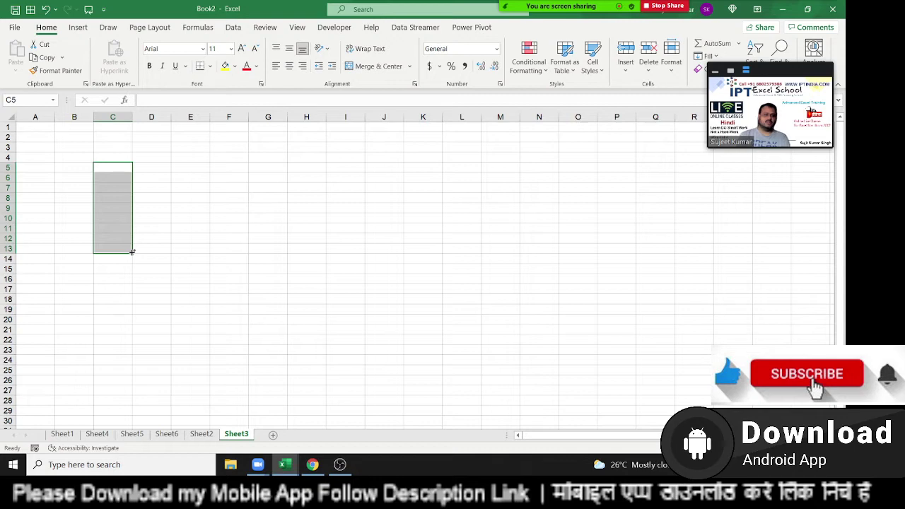
ctrl+scroll(130, 252, up, 6)
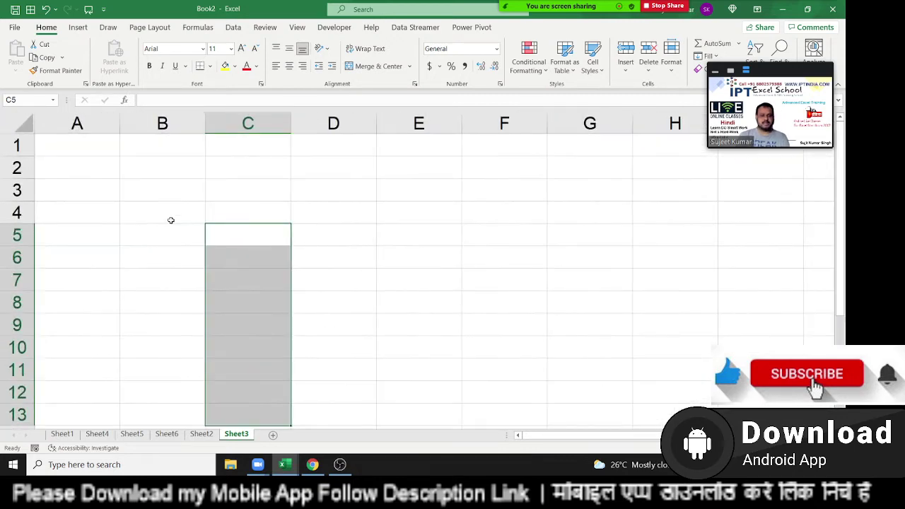
click(170, 220)
text(1500)
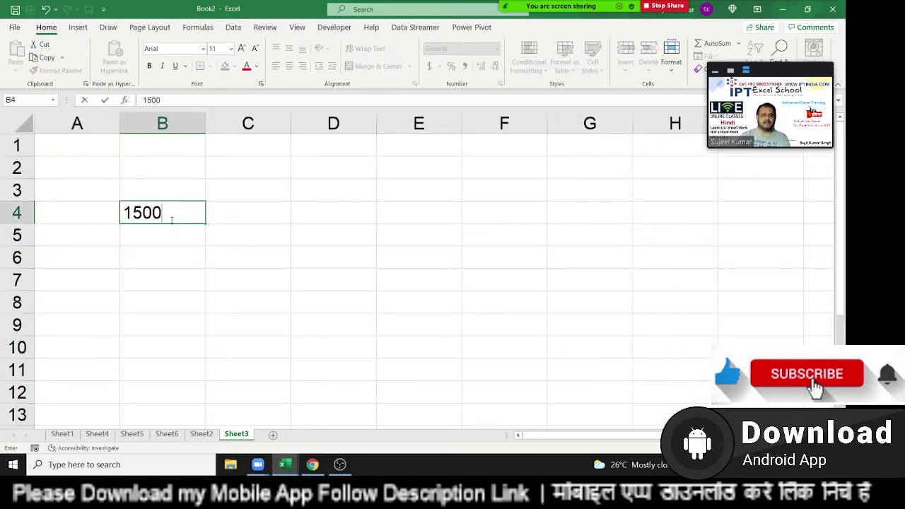
key(Return)
click(170, 220)
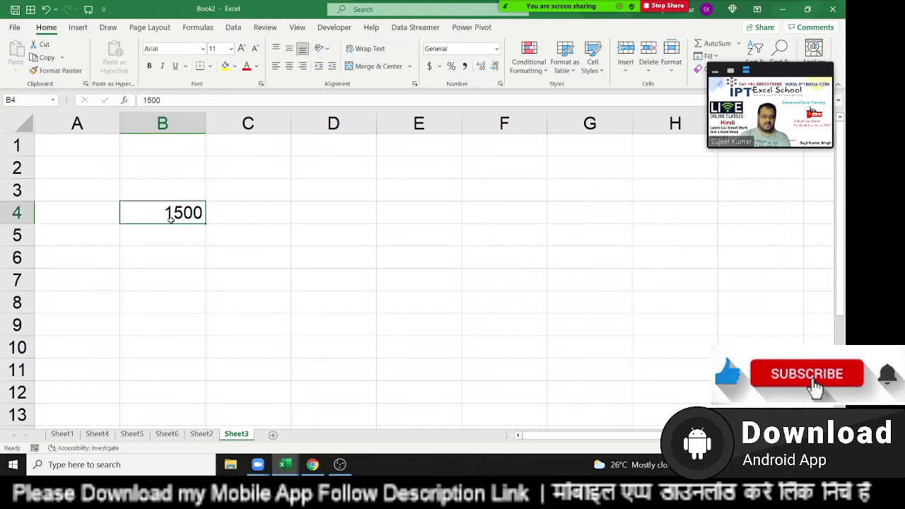
Try entering 'MRP 1500' as text in B4, then reselect the cell.
text(MRP)
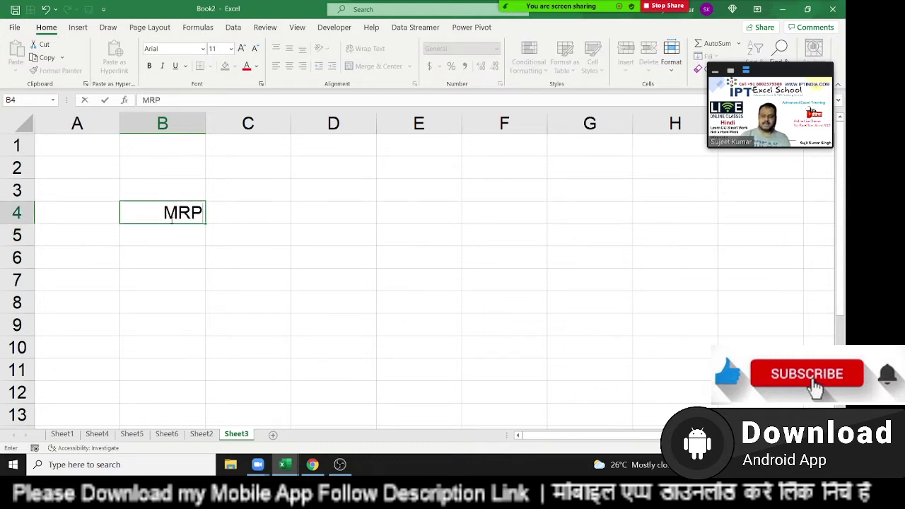
text( 1500)
key(Return)
click(170, 220)
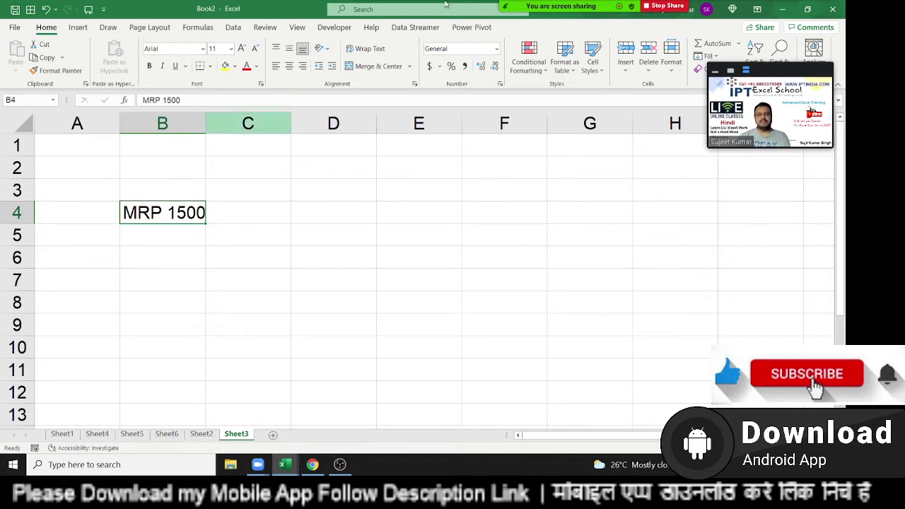
click(464, 13)
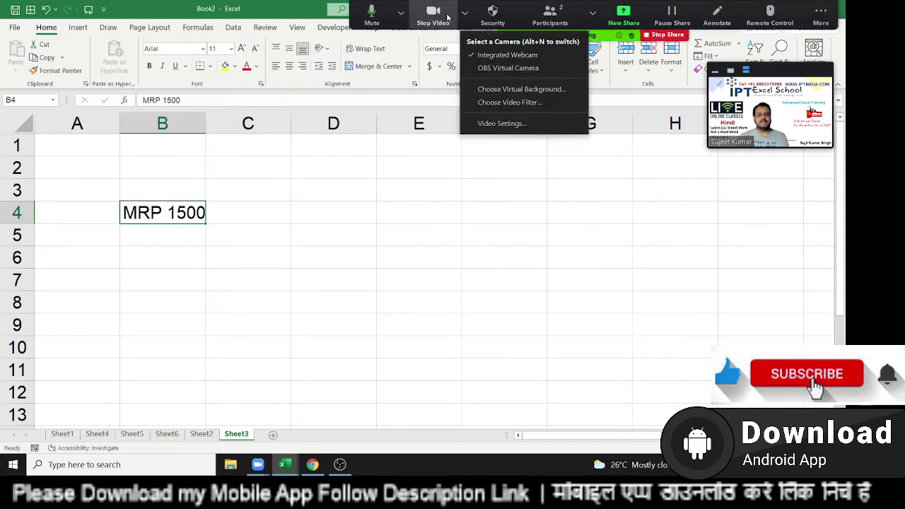
click(160, 254)
click(169, 212)
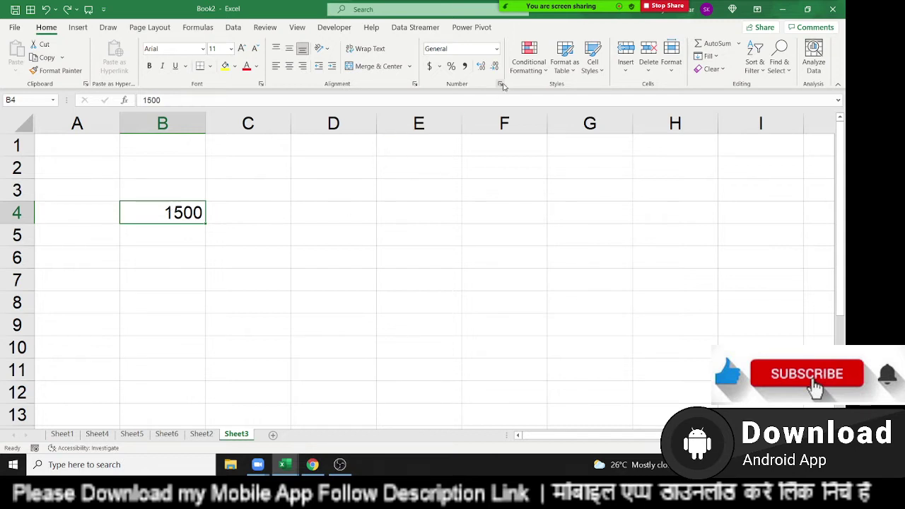
Give B4 the custom number format "MRP" # so it shows MRP 1500.
key(ctrl+1)
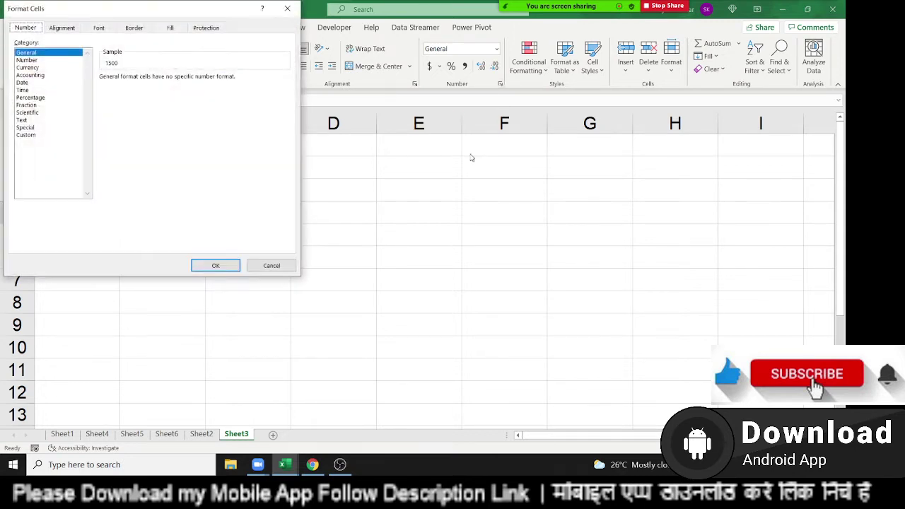
click(25, 134)
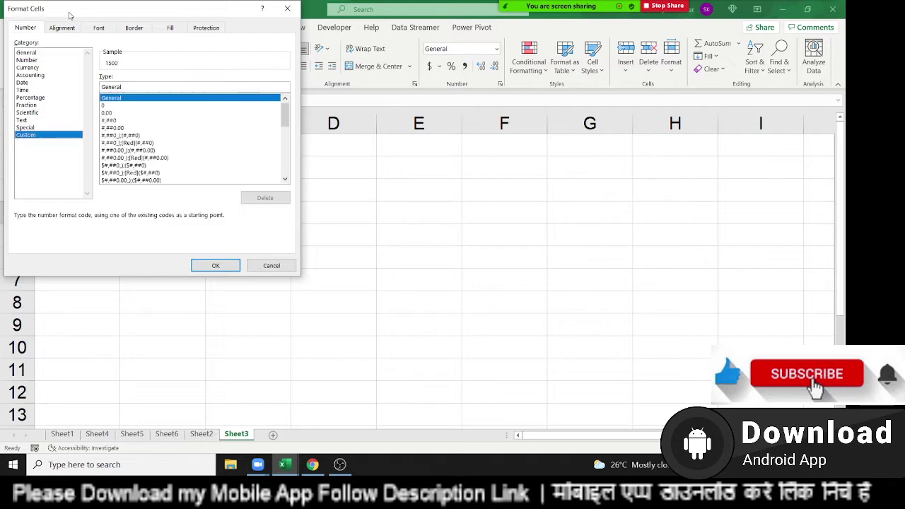
drag(69, 15, 317, 101)
double_click(366, 173)
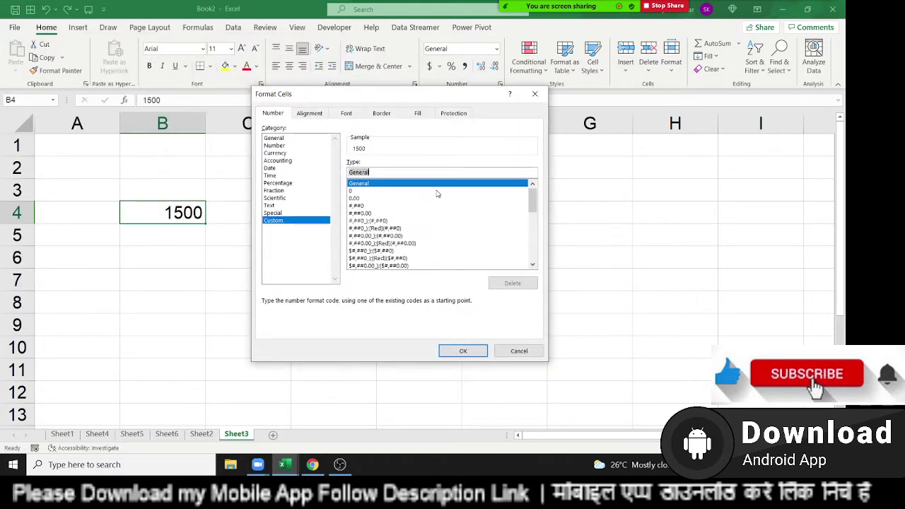
text("MRP" )
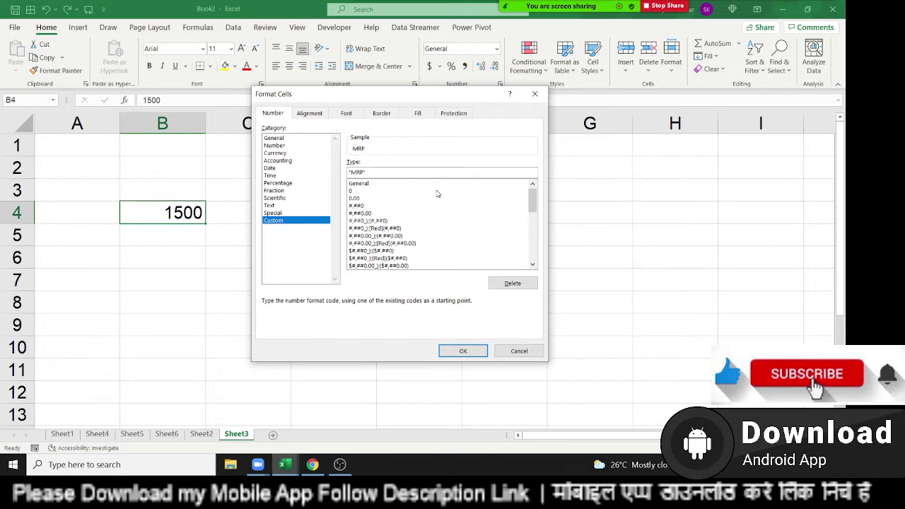
text(#)
key(Return)
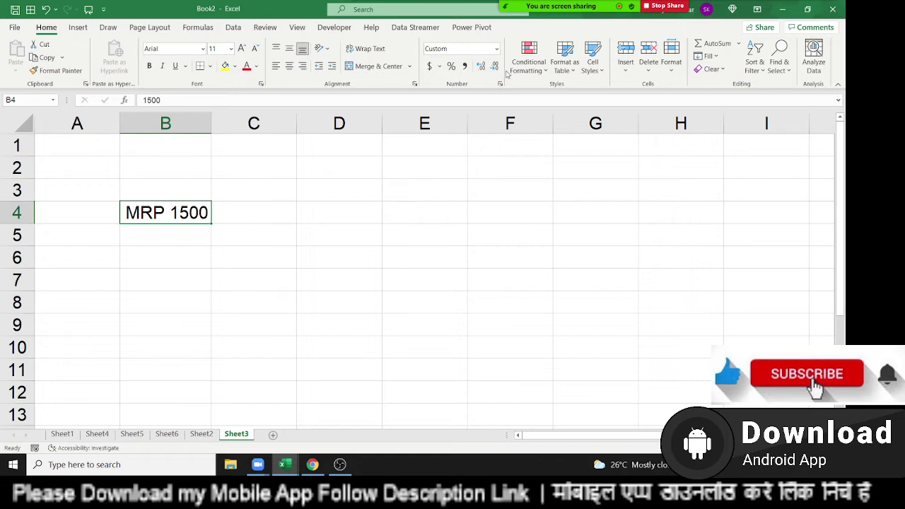
Reopen Format Cells and start appending a "DIS section to B4's format code.
click(500, 83)
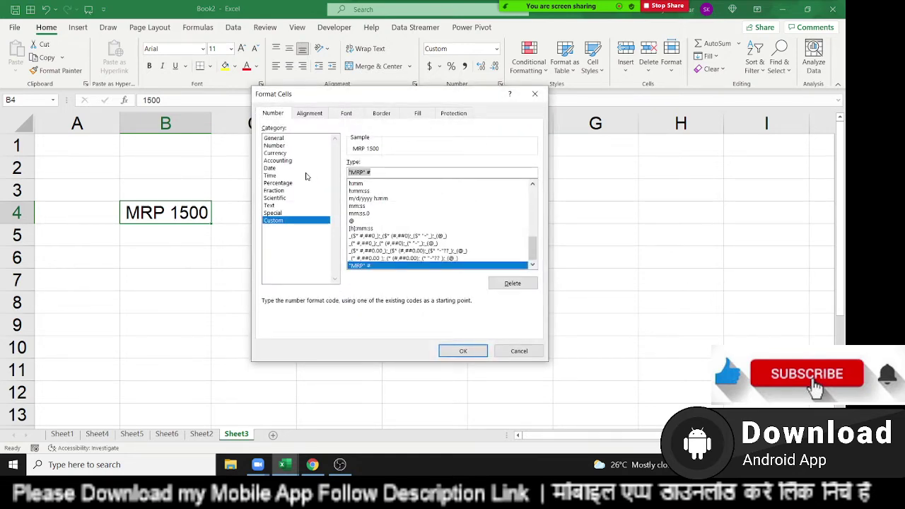
click(382, 173)
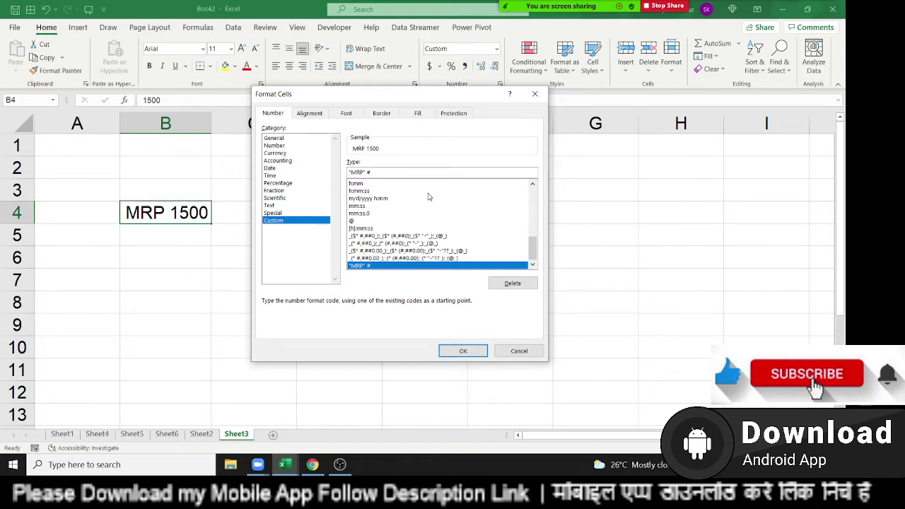
text("D)
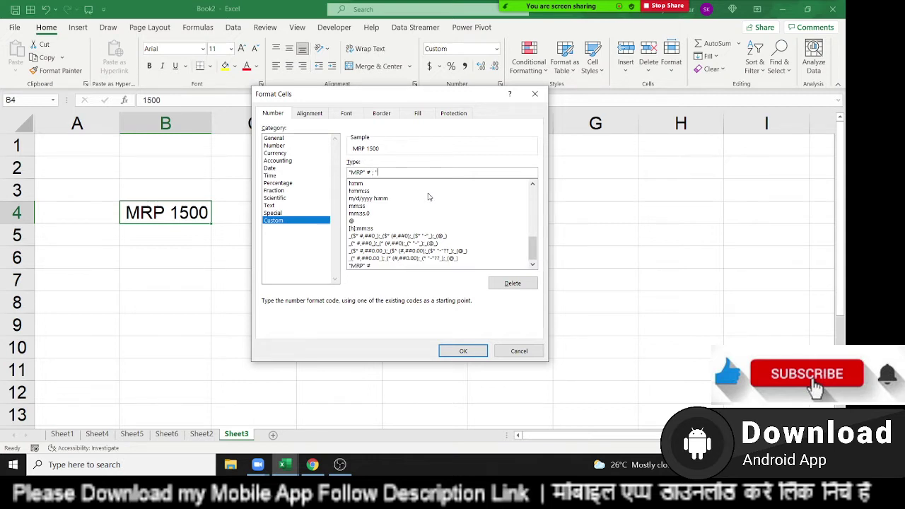
text(IS" #)
Check where the NEGATIVE section and its semicolon sit in the help page's section order.
key(alt+Tab)
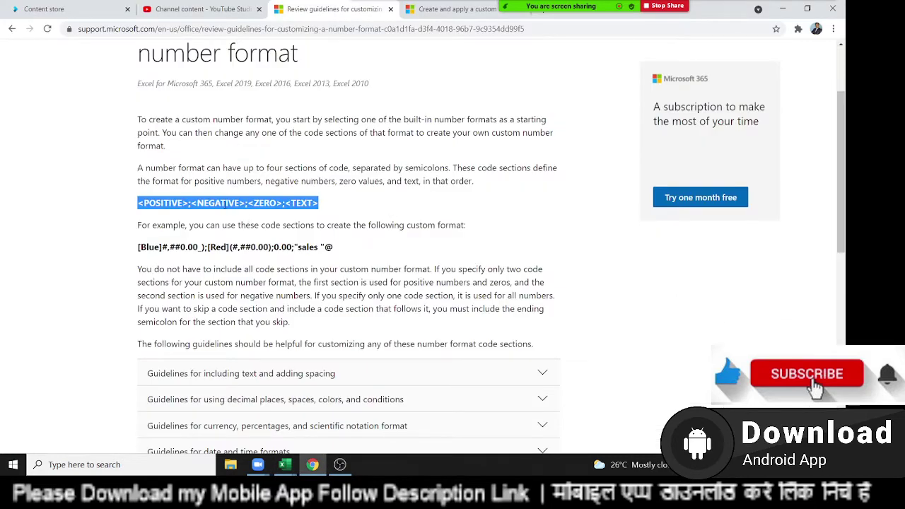
double_click(224, 203)
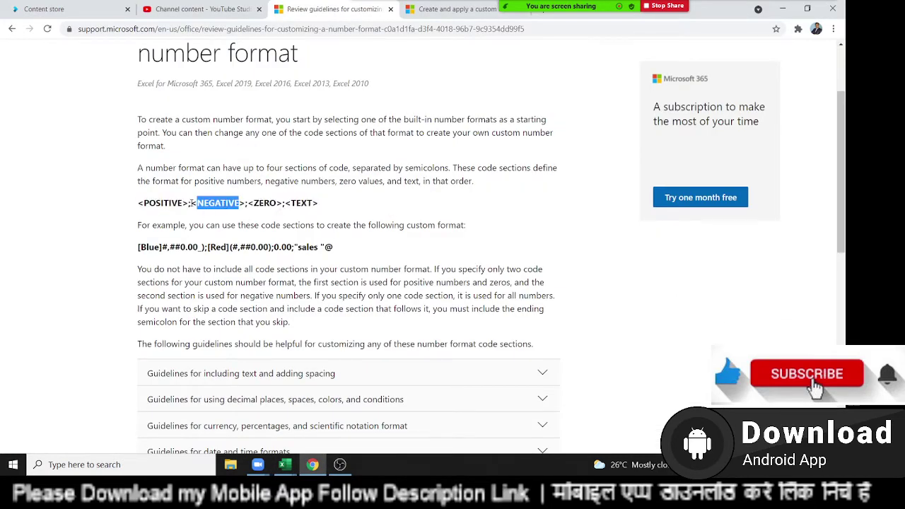
drag(192, 204, 188, 203)
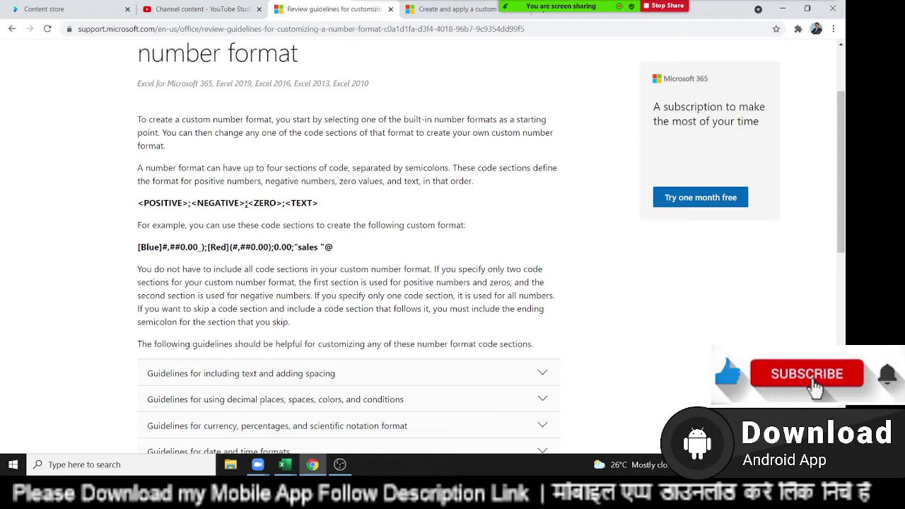
key(alt+Tab)
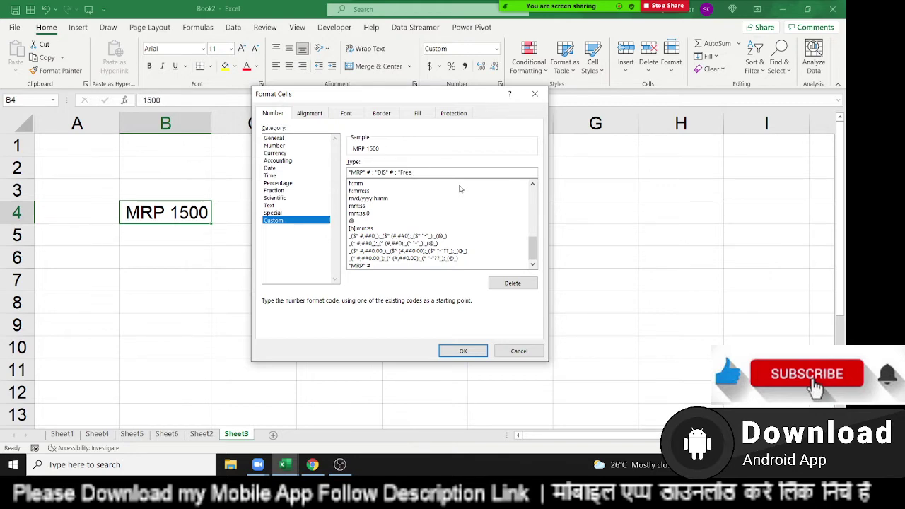
Check the ZERO section's position, then continue typing the format code in Excel.
key(alt+Tab)
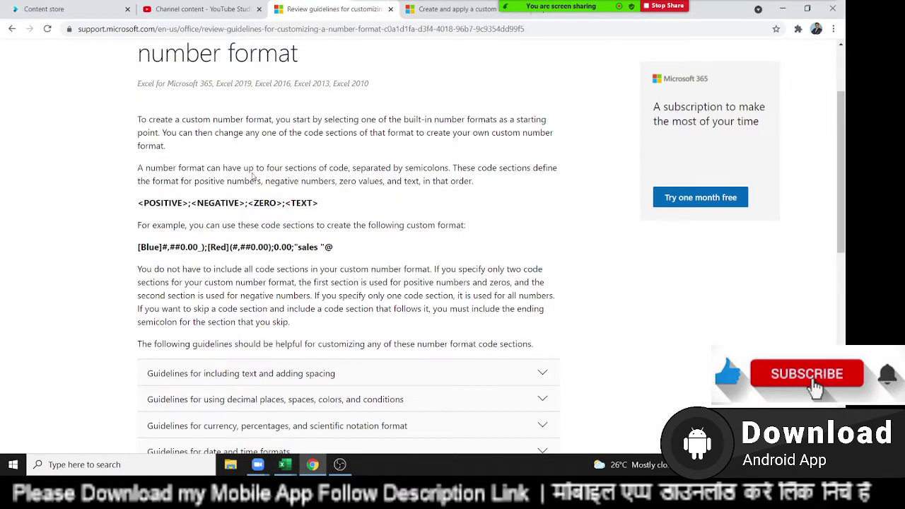
double_click(267, 204)
triple_click(303, 204)
key(alt+Tab)
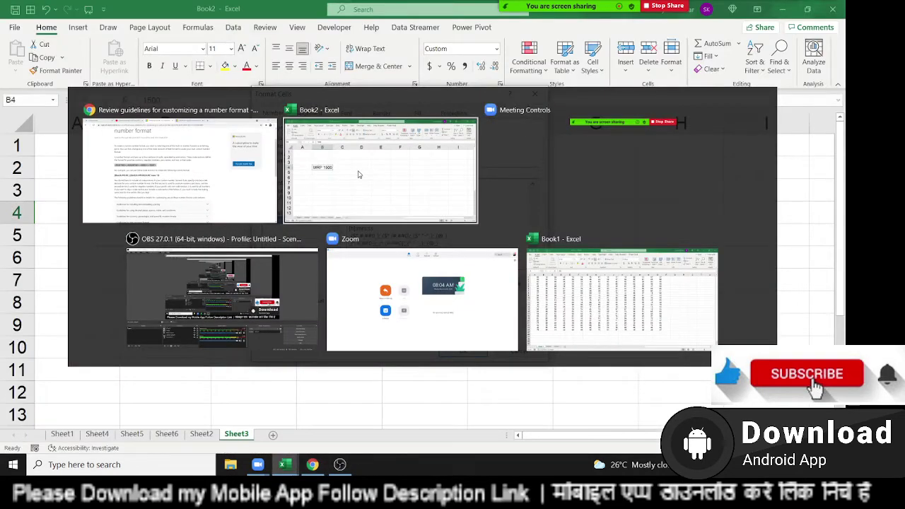
key(alt+Tab)
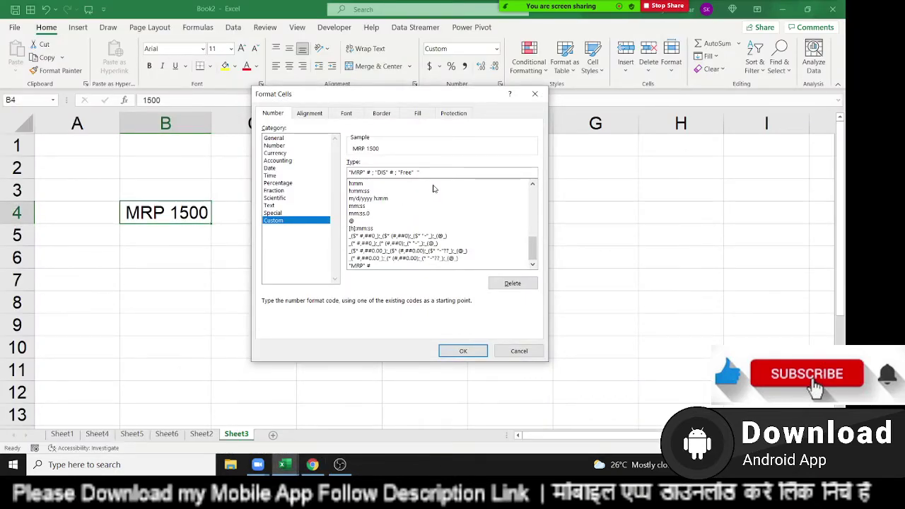
text(N)
text(@)
Apply the finished format and test B4 with 85 and -95, shown as DIS 95.
key(Return)
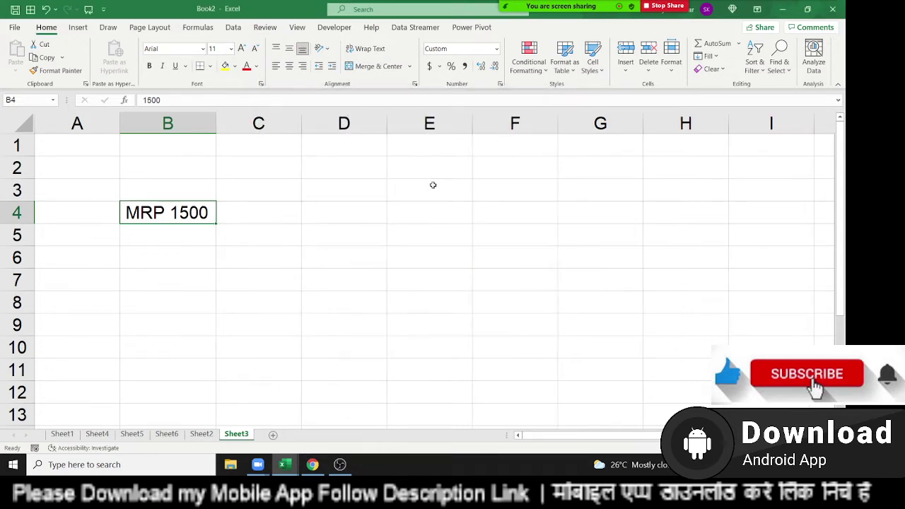
text(85)
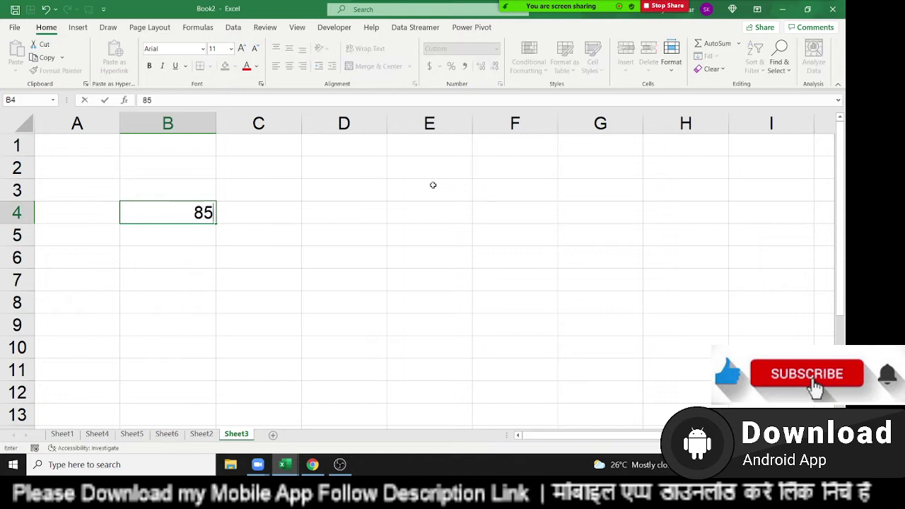
key(Return)
key(Up)
text(-9)
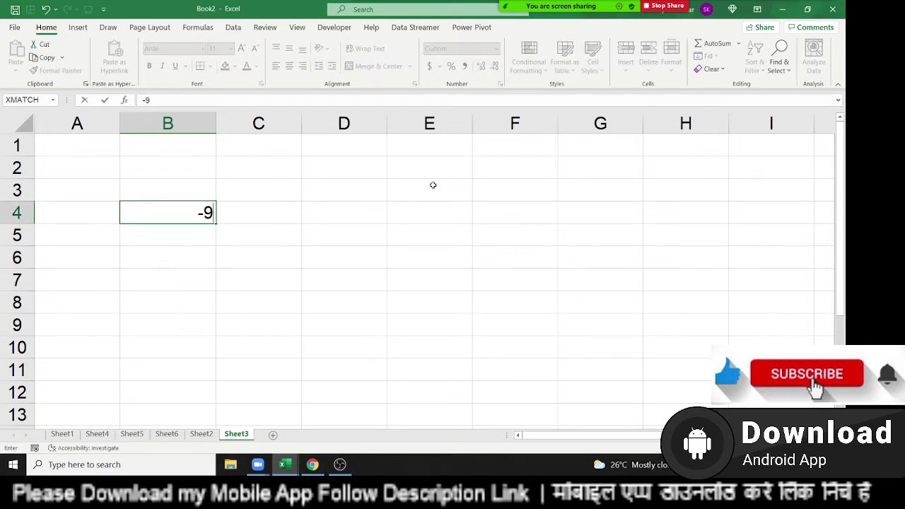
text(5)
key(Return)
key(Up)
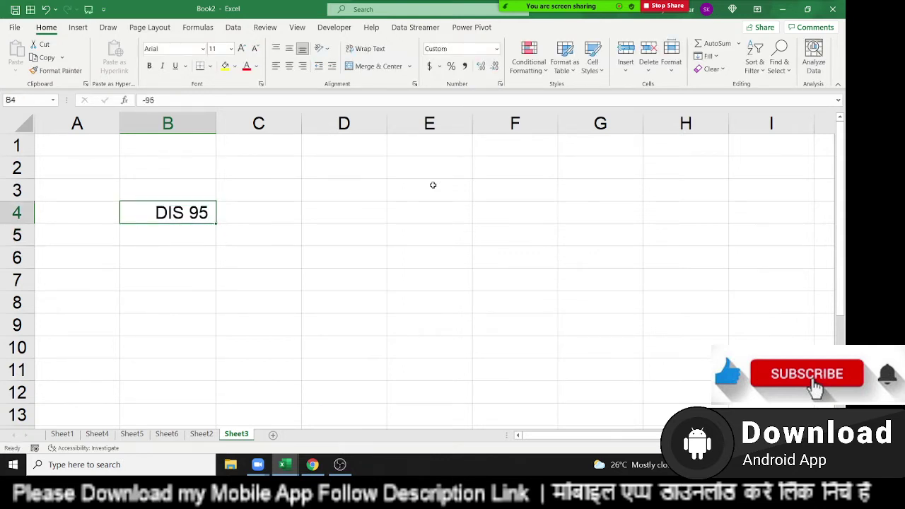
Enter 0 in B4 so the format displays it as just MRP.
text(0)
key(Return)
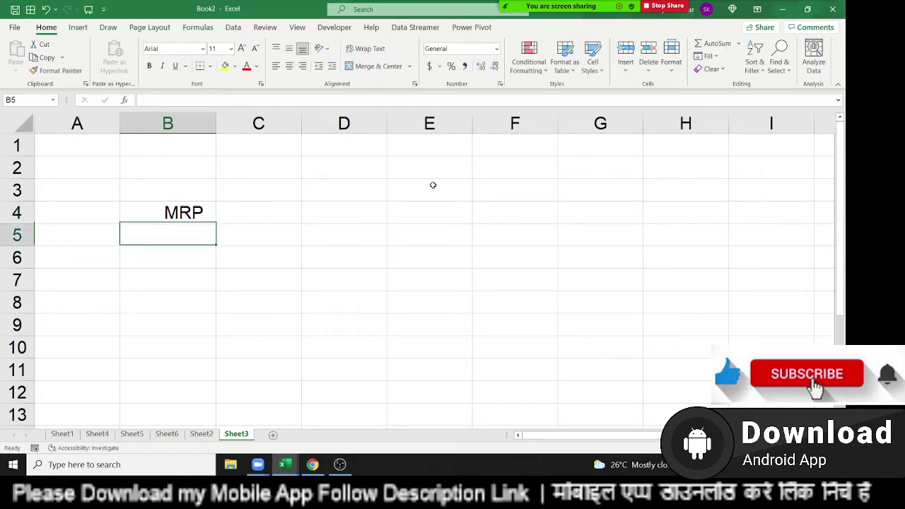
key(Up)
text(0)
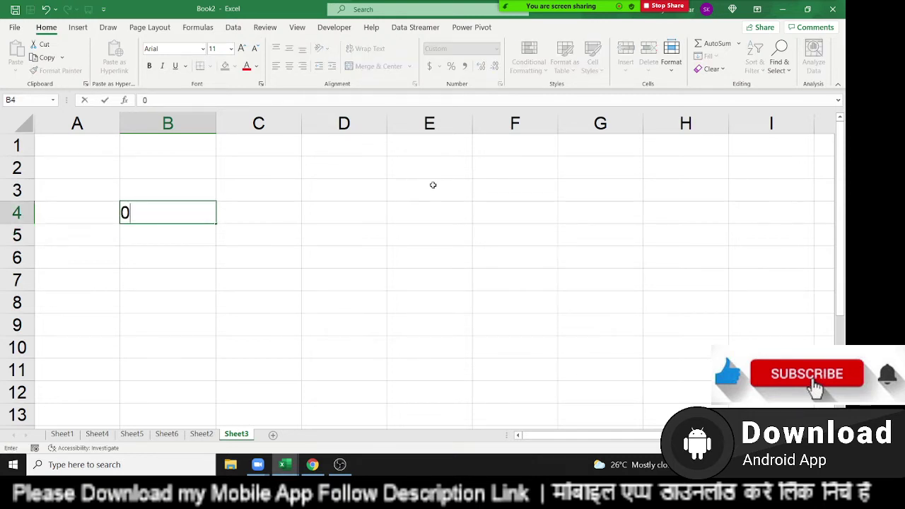
key(Return)
key(Up)
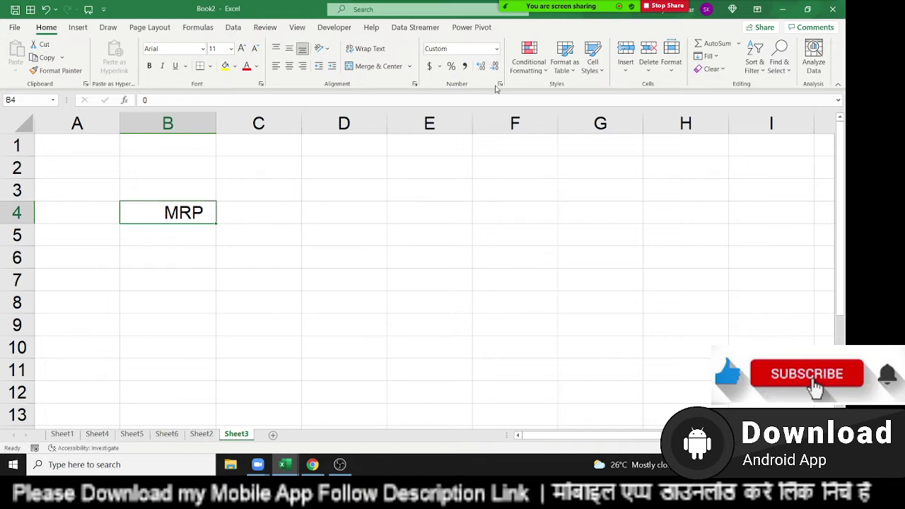
Add a semicolon after "Free" in B4's custom format code.
click(499, 84)
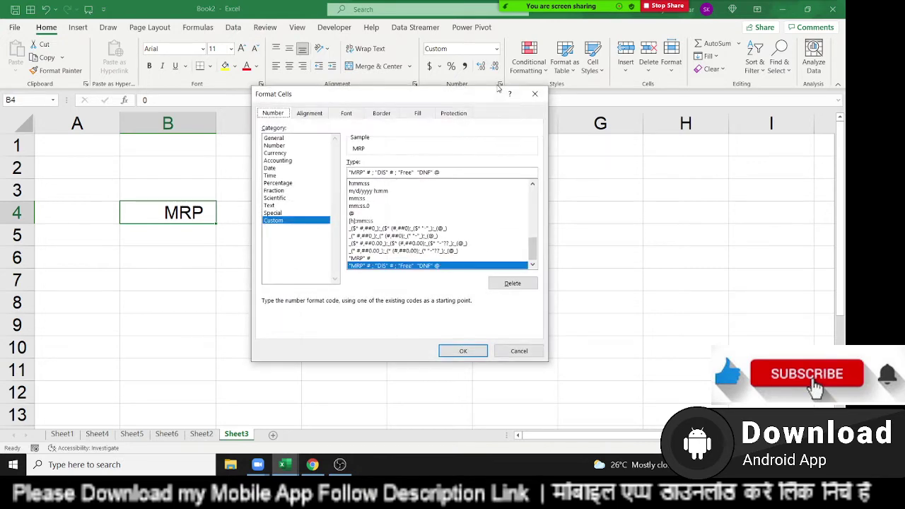
click(415, 172)
text(;)
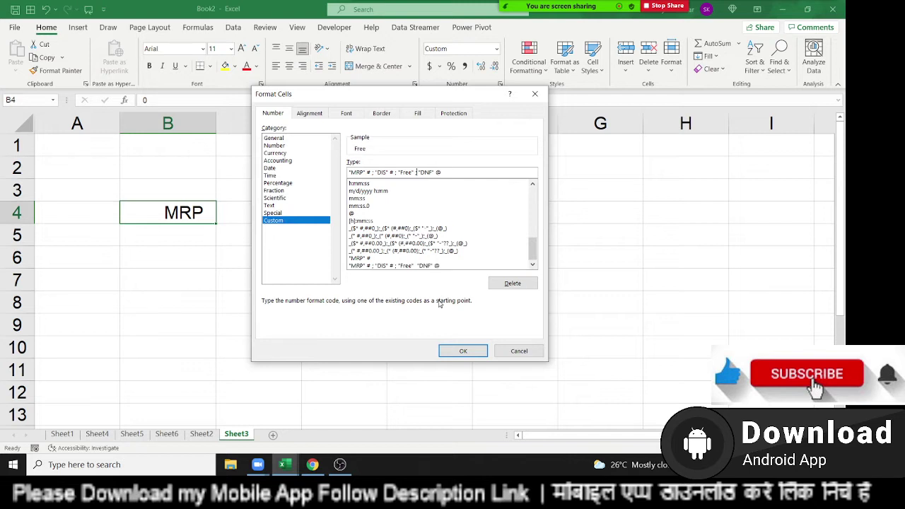
click(461, 351)
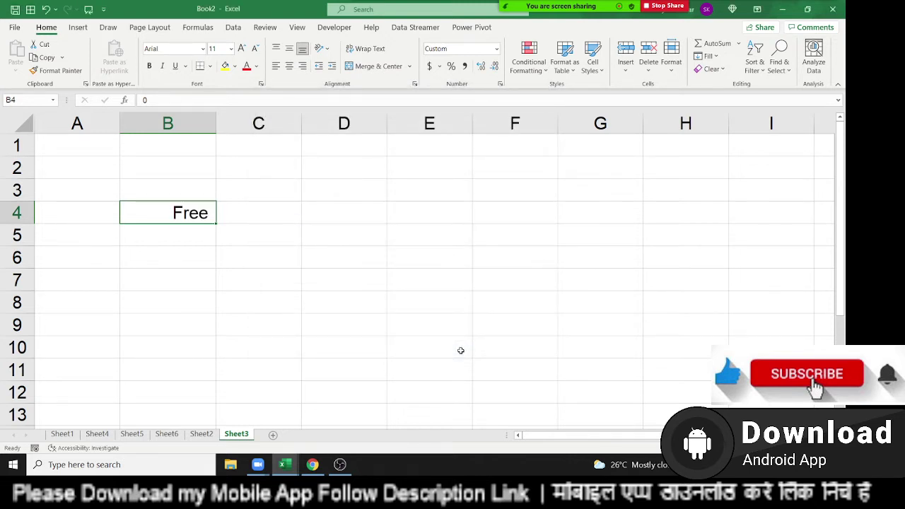
Enter a text value in B4 and check that it displays as DNF asd.
text(DNF asd)
key(Return)
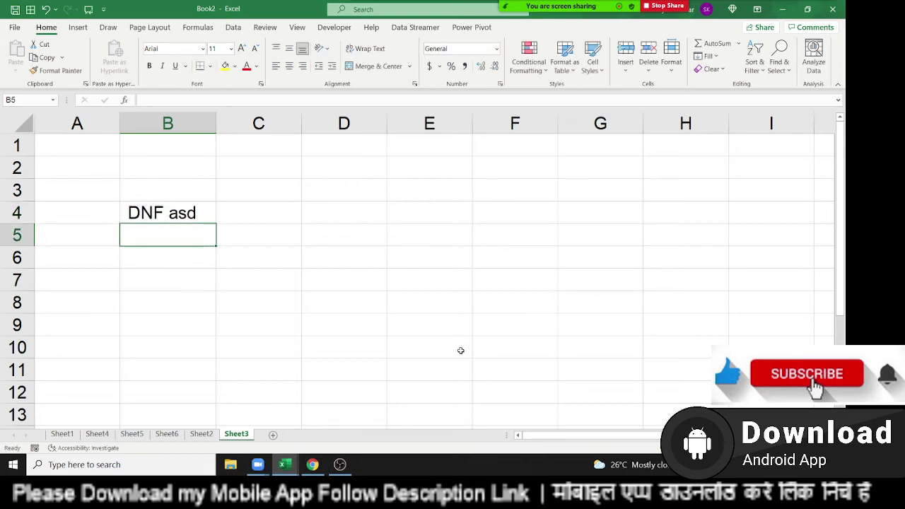
key(Up)
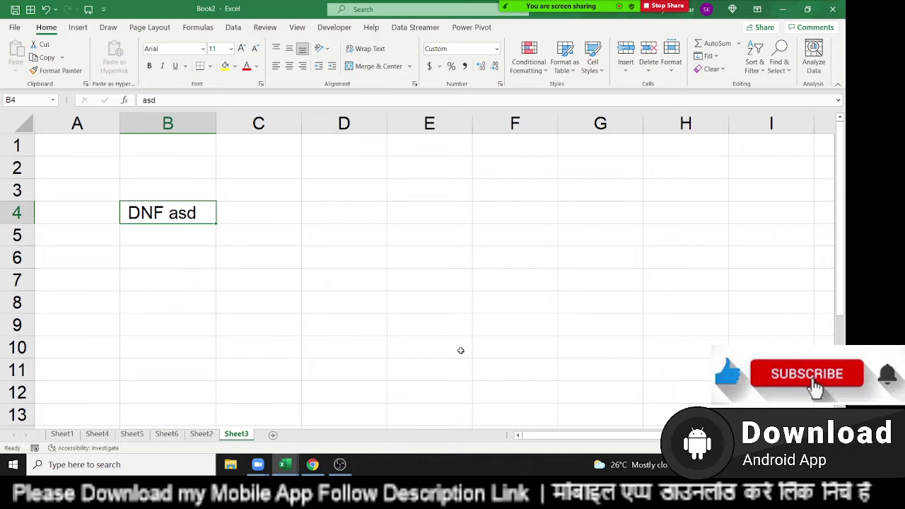
key(Down)
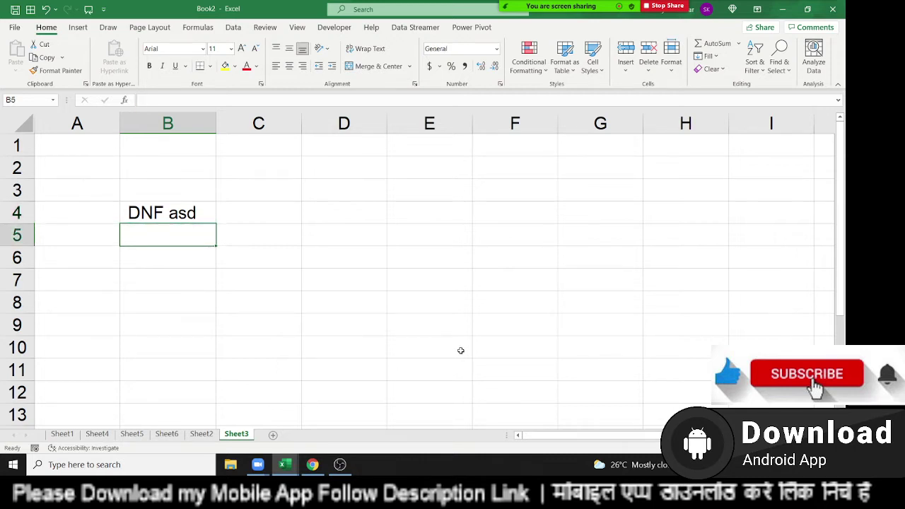
key(Up)
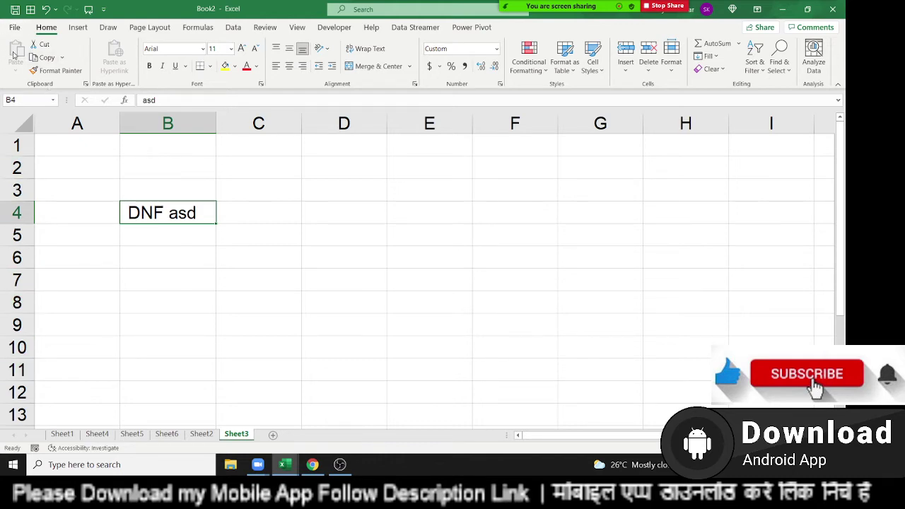
Open the Bio-Att (1) (1) (1) workbook via File > Open.
click(14, 27)
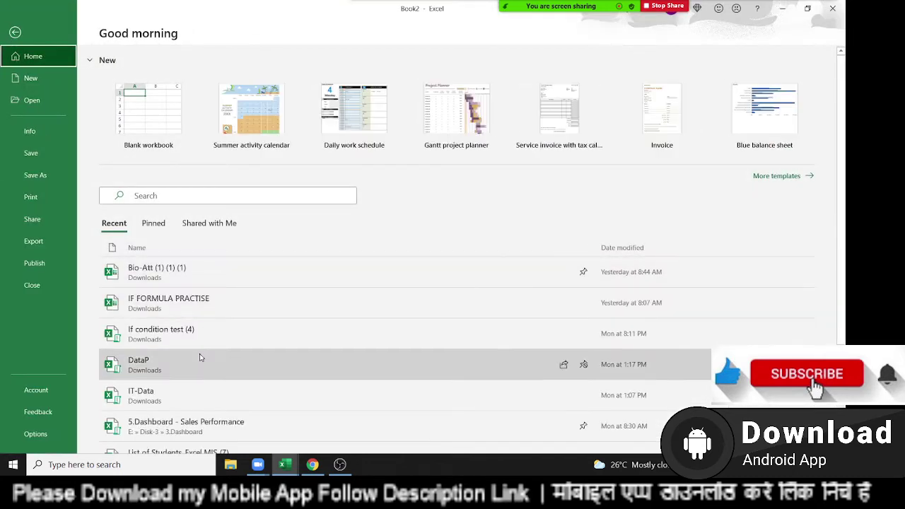
scroll(200, 358, down, 1)
scroll(201, 359, down, 1)
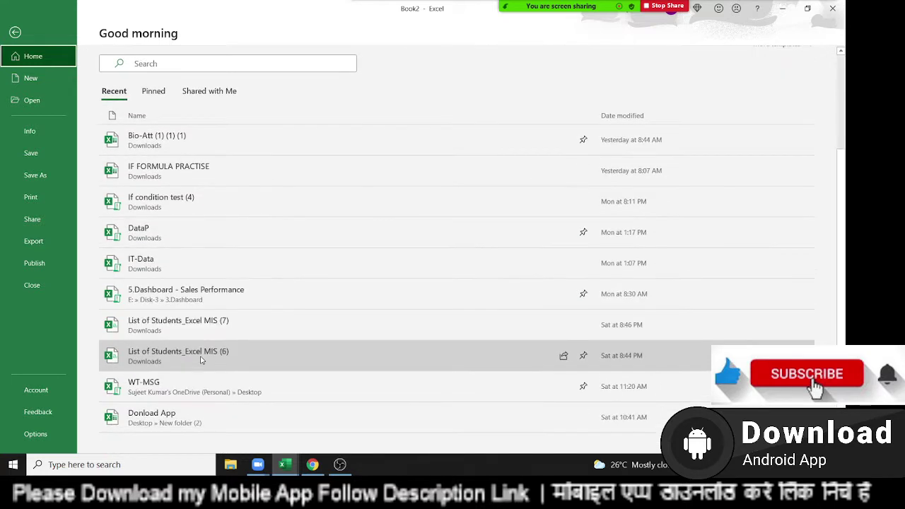
scroll(200, 362, down, 1)
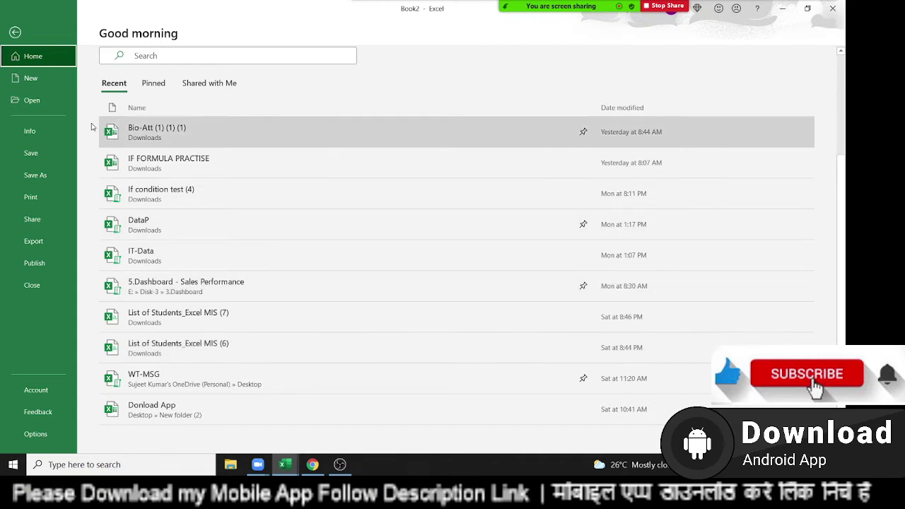
click(30, 100)
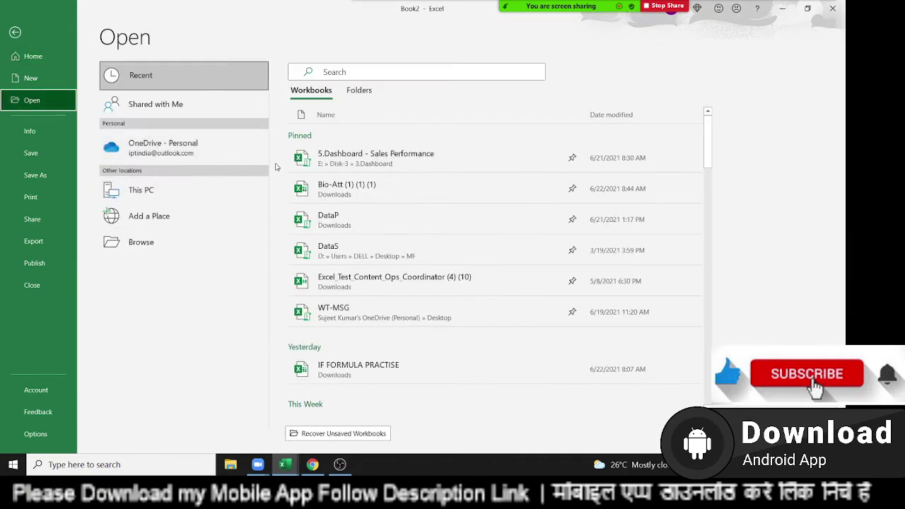
click(322, 188)
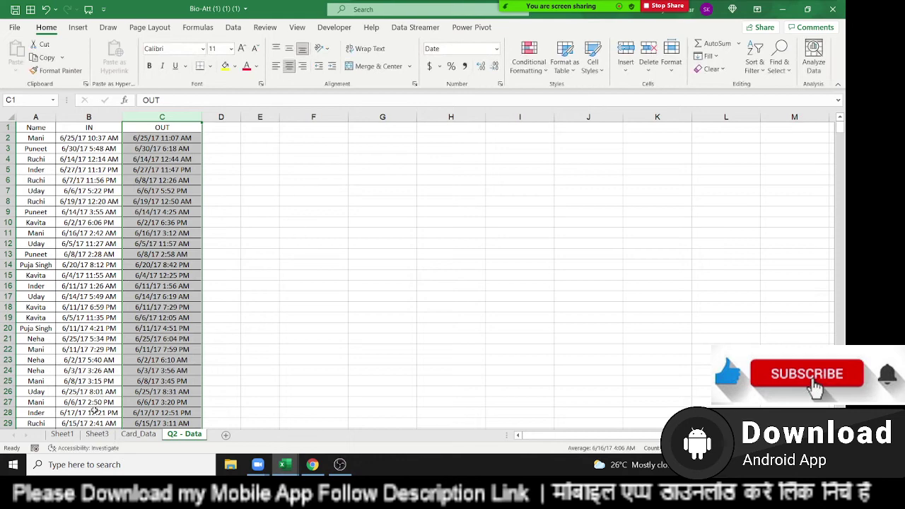
Inspect the P/A attendance marks on the pivot sheet.
click(63, 434)
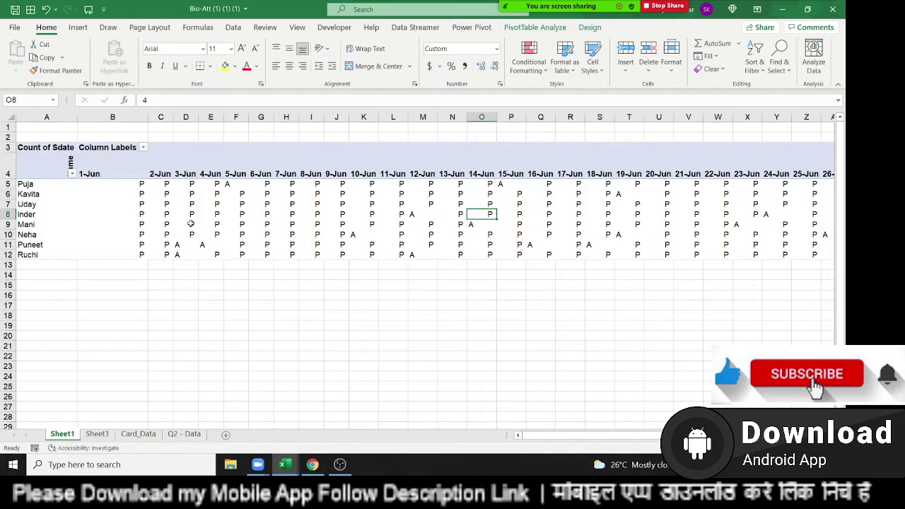
drag(187, 223, 399, 264)
click(362, 307)
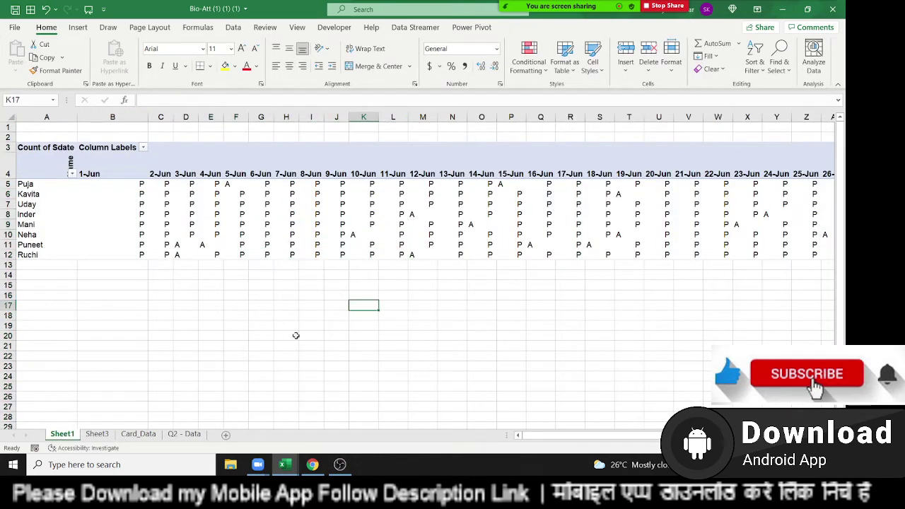
Move past the Sum of Att sheet to Card_Data and inspect its Name and Sdate records.
click(91, 434)
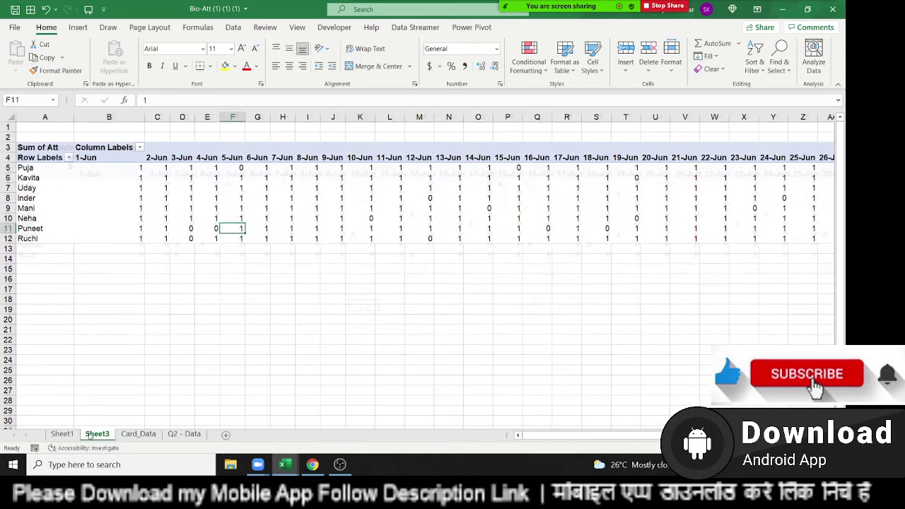
click(130, 435)
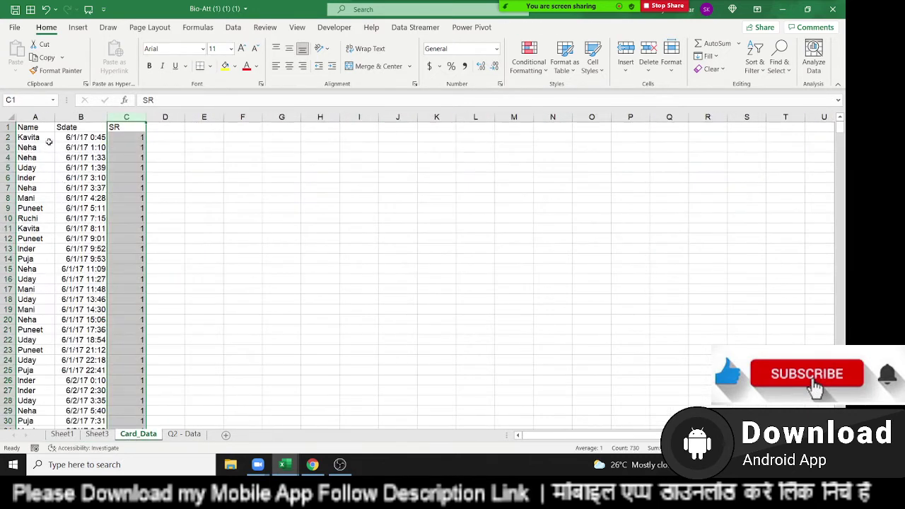
drag(35, 127, 32, 245)
click(71, 147)
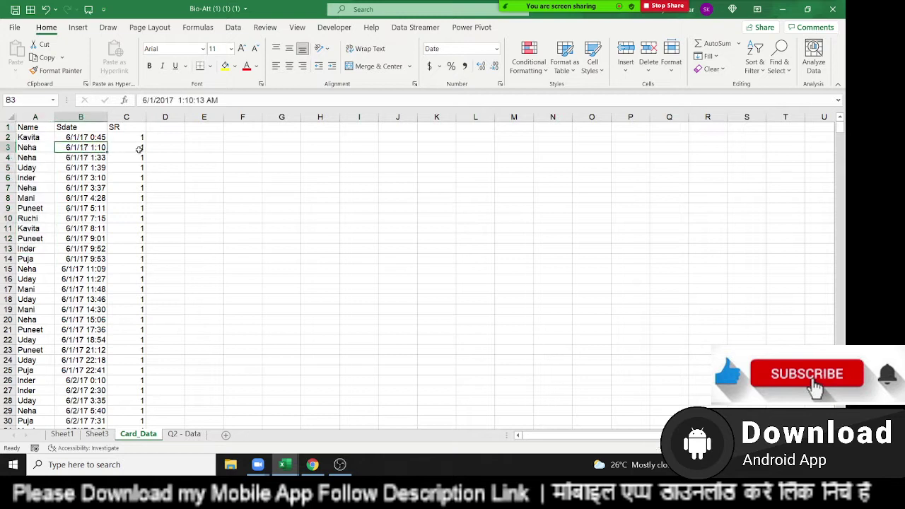
click(26, 128)
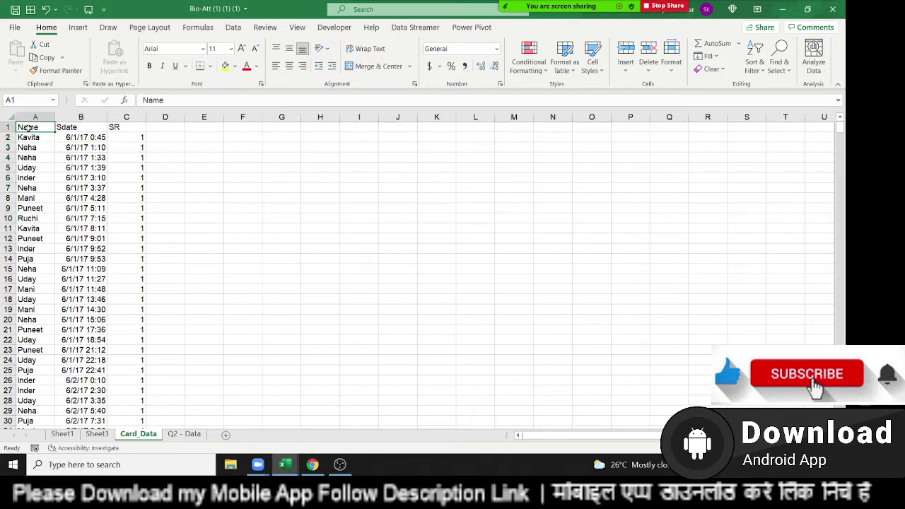
click(90, 162)
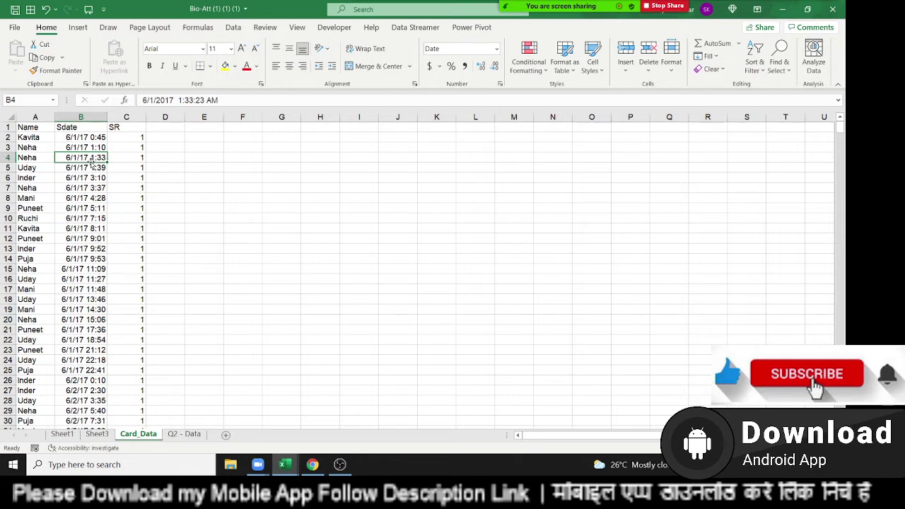
Insert a PivotTable from Card_Data on a new sheet with Name as rows and Sdate as columns and values.
click(78, 27)
click(30, 69)
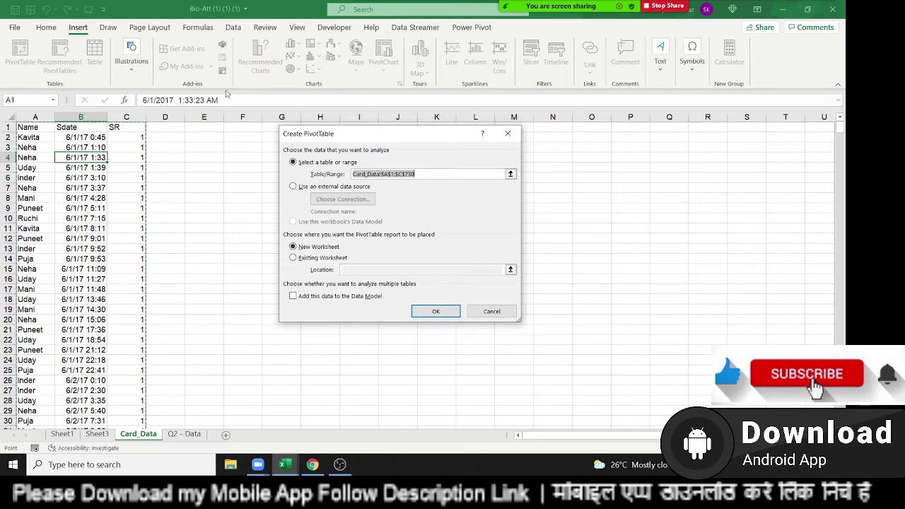
click(445, 311)
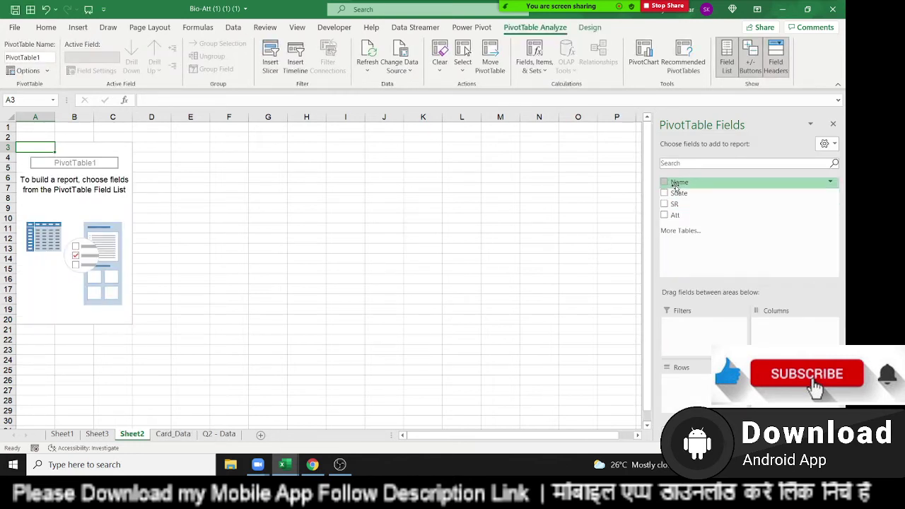
drag(680, 193, 688, 386)
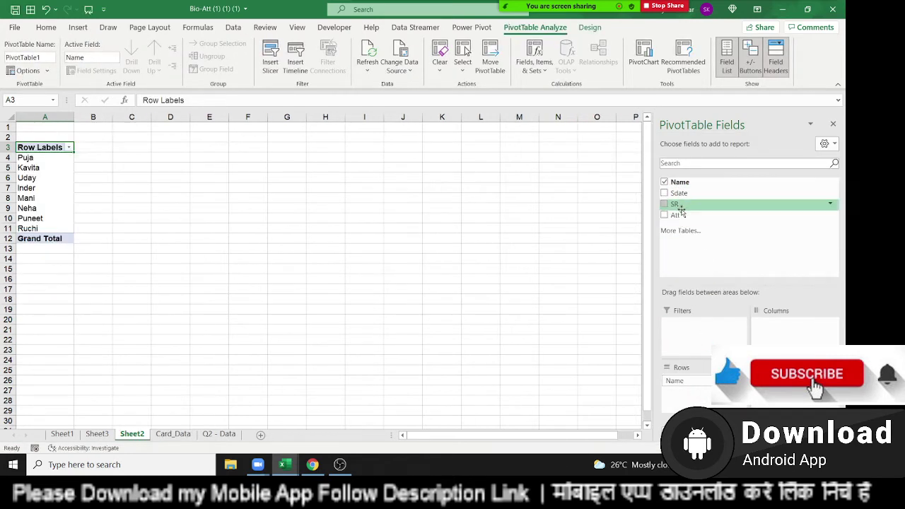
drag(686, 198, 783, 340)
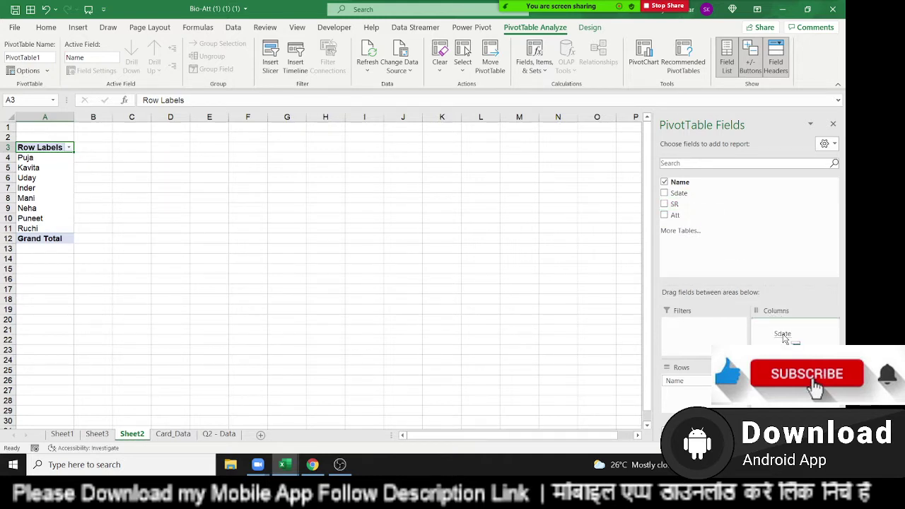
drag(783, 339, 784, 338)
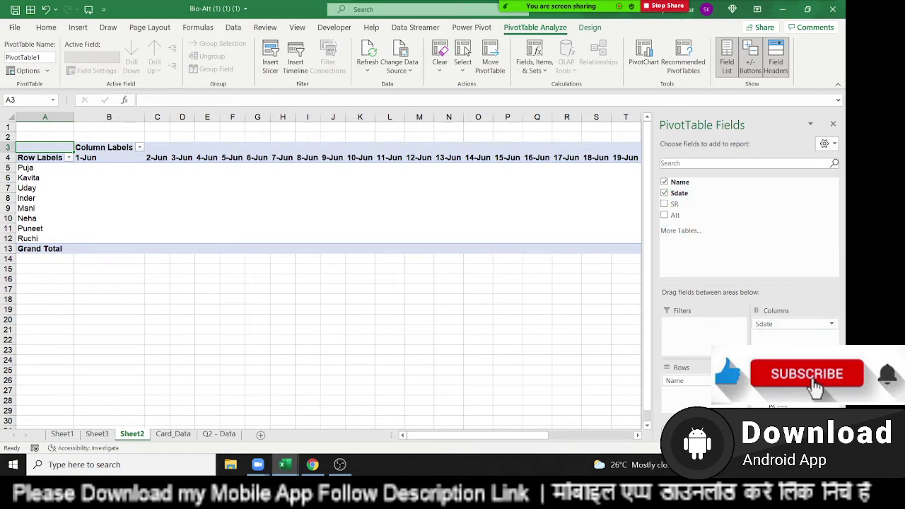
In PivotTable Options, show 0 for empty cells and turn off grand totals for columns.
click(284, 187)
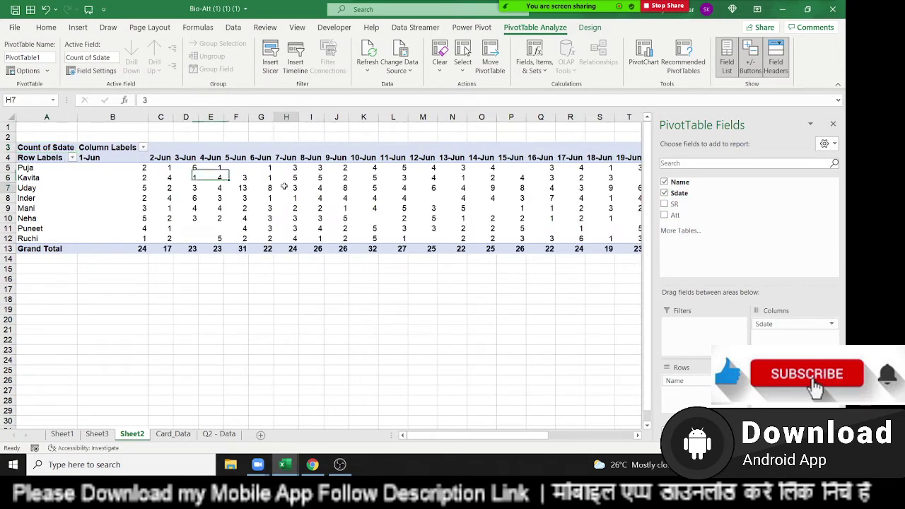
right_click(284, 186)
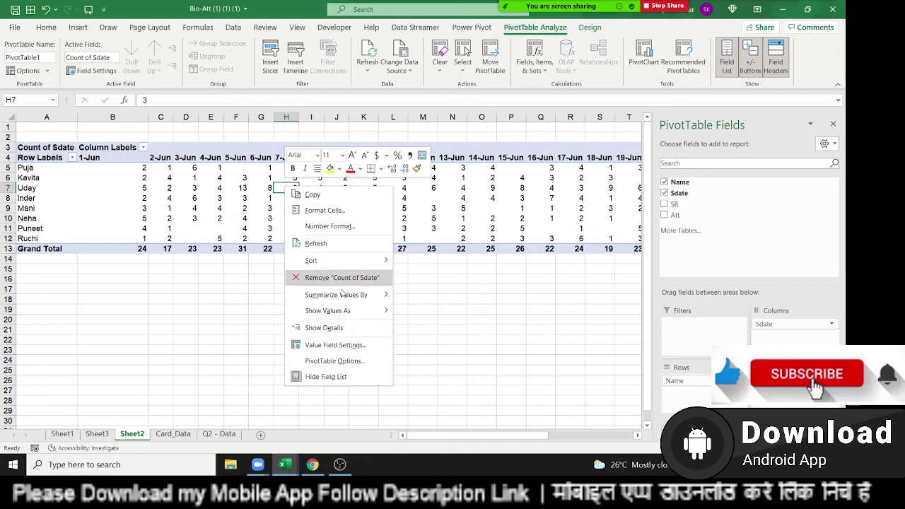
click(340, 360)
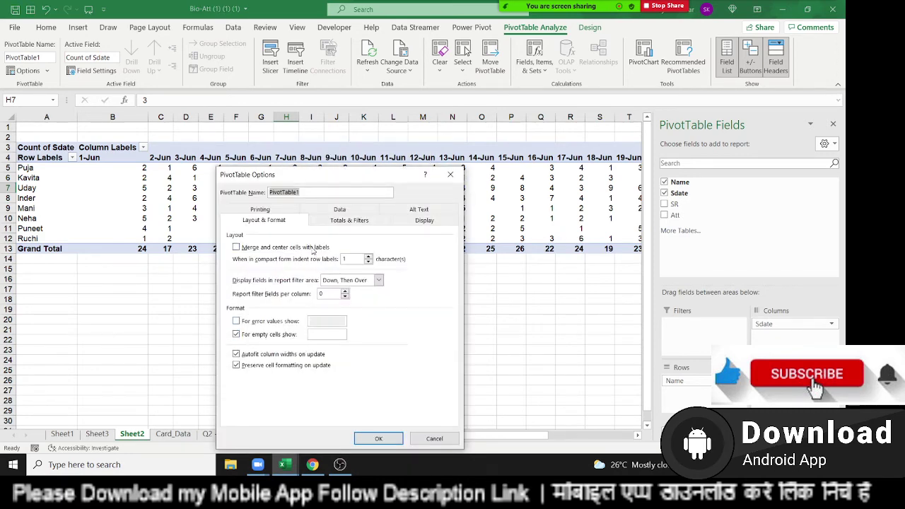
click(328, 333)
text(0)
click(373, 226)
click(304, 259)
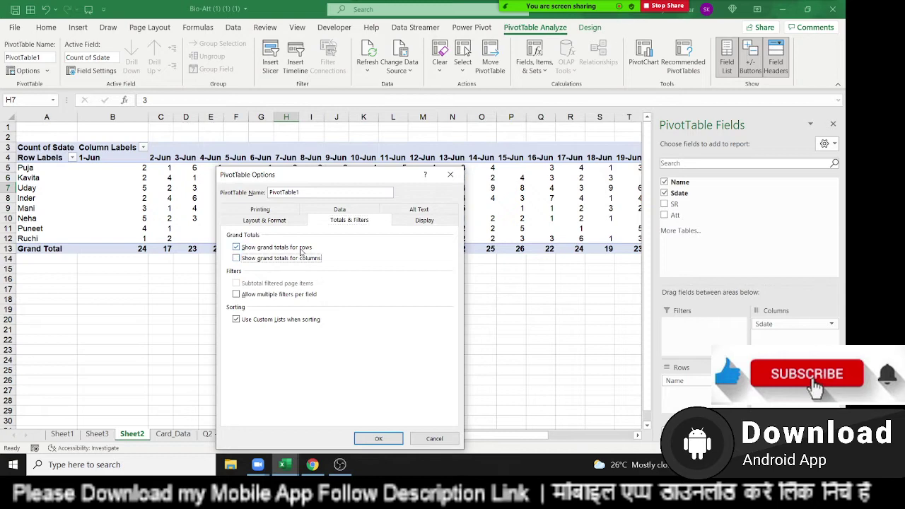
click(300, 249)
click(378, 438)
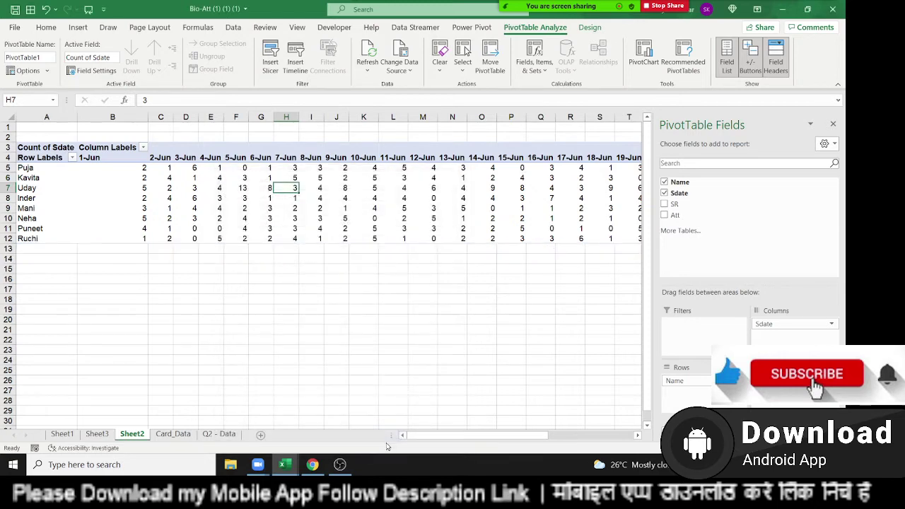
click(359, 300)
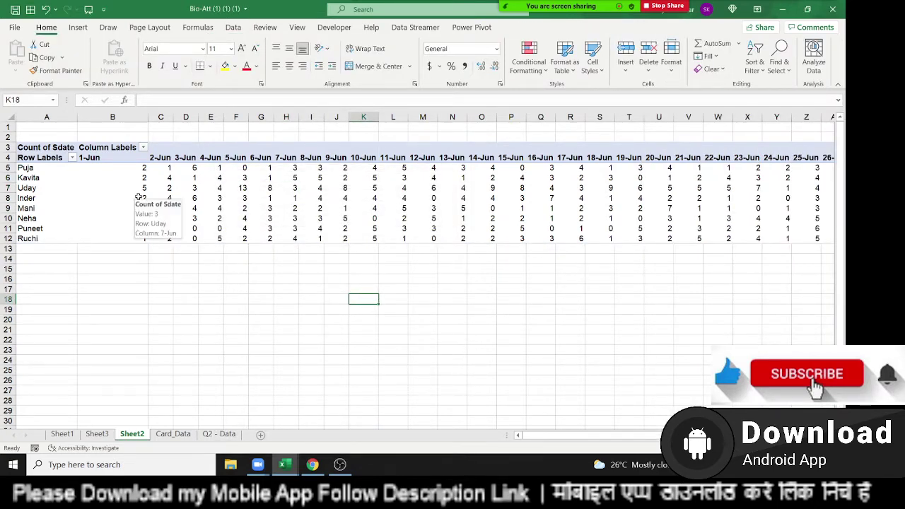
Hide the PivotTable Fields pane and check where the June date columns end.
key(Up)
key(Up)
key(Up)
key(Up)
key(Up)
key(Up)
key(Up)
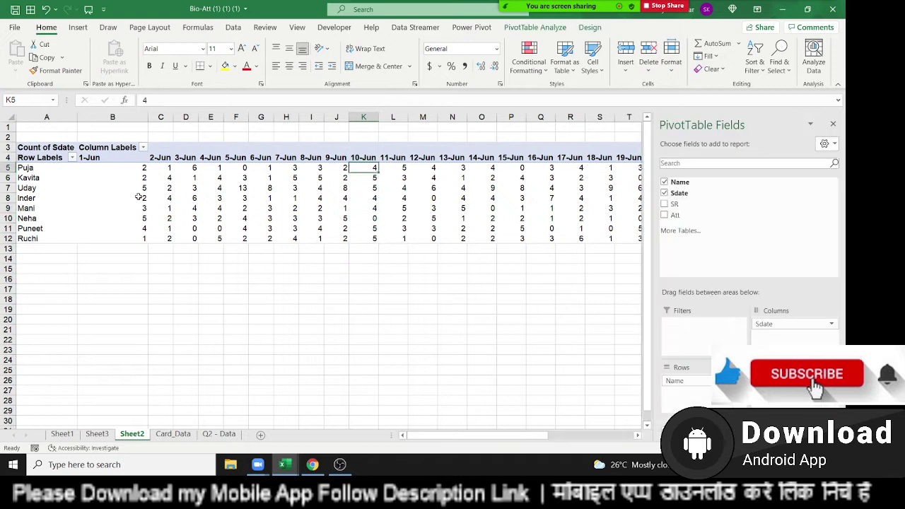
key(Left)
key(Left)
key(Left)
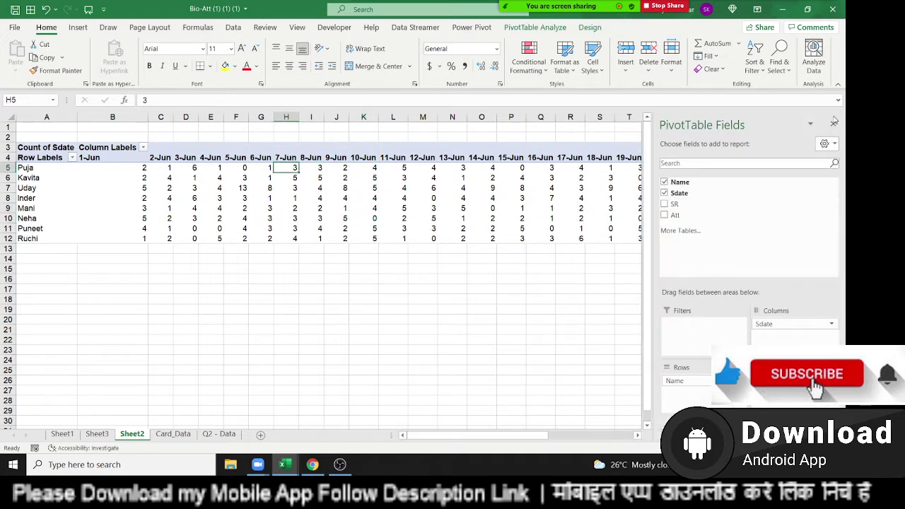
click(833, 122)
key(Right)
key(Down)
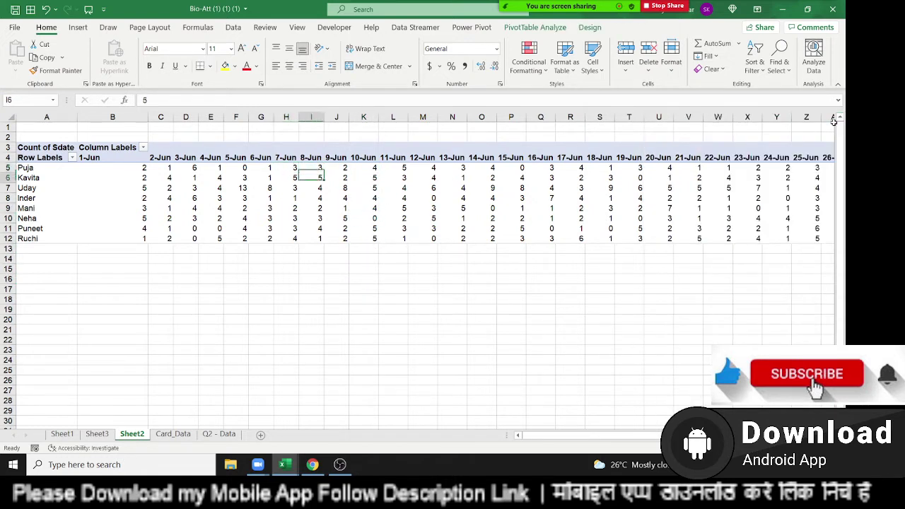
key(Down)
key(Right)
key(Right)
key(Right)
key(Right)
key(Right)
key(Right)
key(Right)
key(Right)
key(Right)
key(Right)
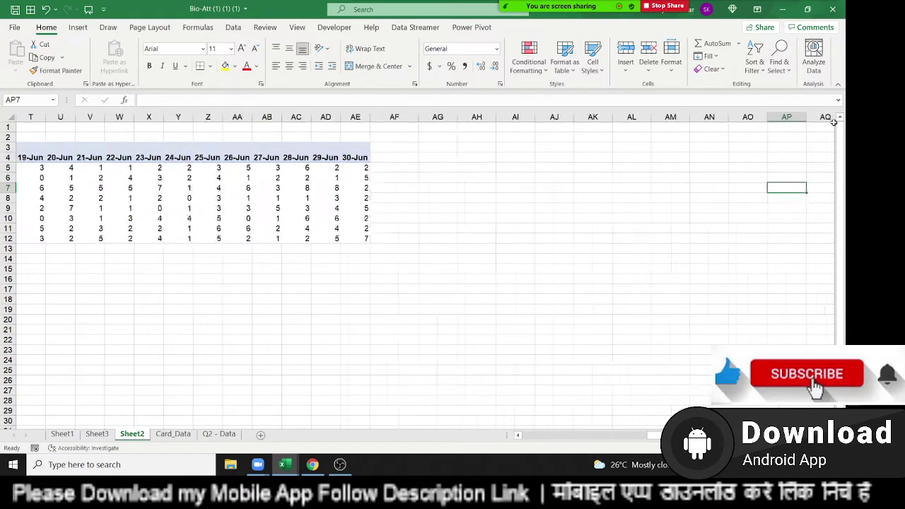
key(Right)
key(Right)
key(Right)
key(Left)
key(Left)
key(Left)
key(Left)
key(Left)
key(Left)
key(Left)
key(Left)
key(Left)
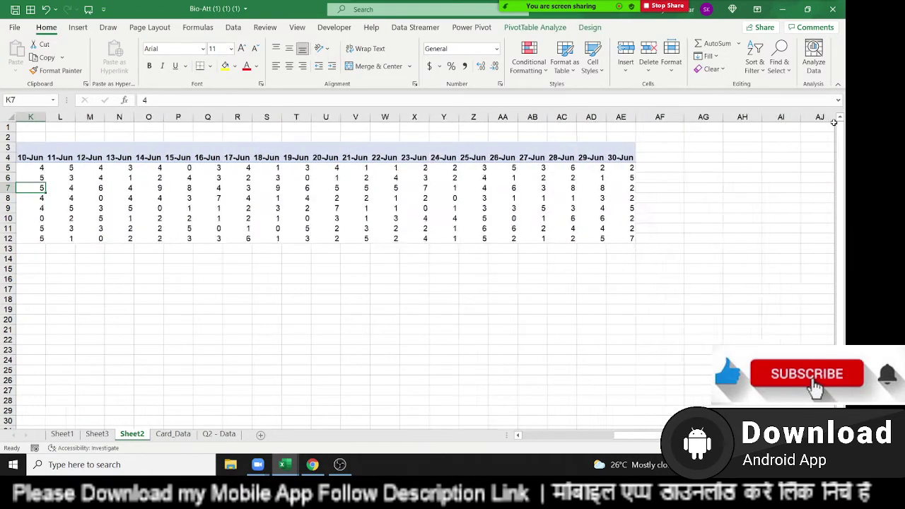
key(Left)
key(Left)
key(Left)
key(Right)
key(Right)
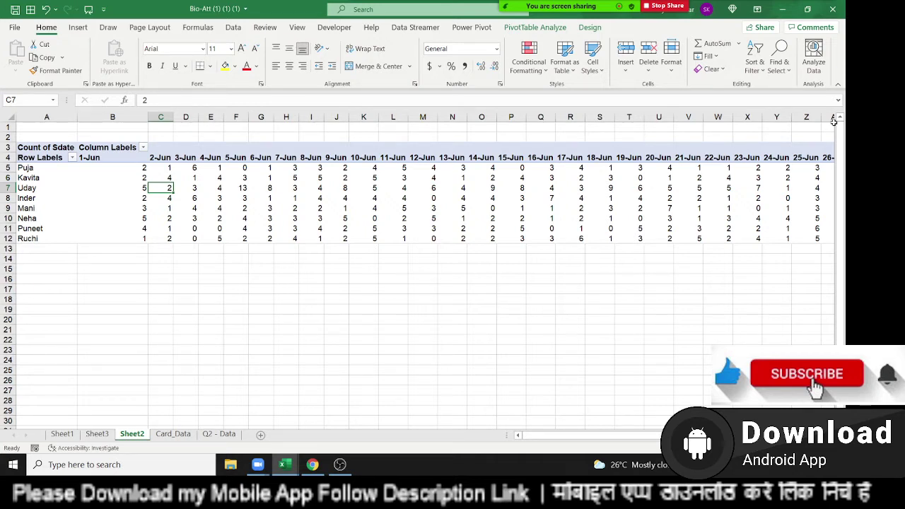
Select the count range B5:AE12, covering 1-Jun to 30-Jun for all eight people.
key(Up)
key(Up)
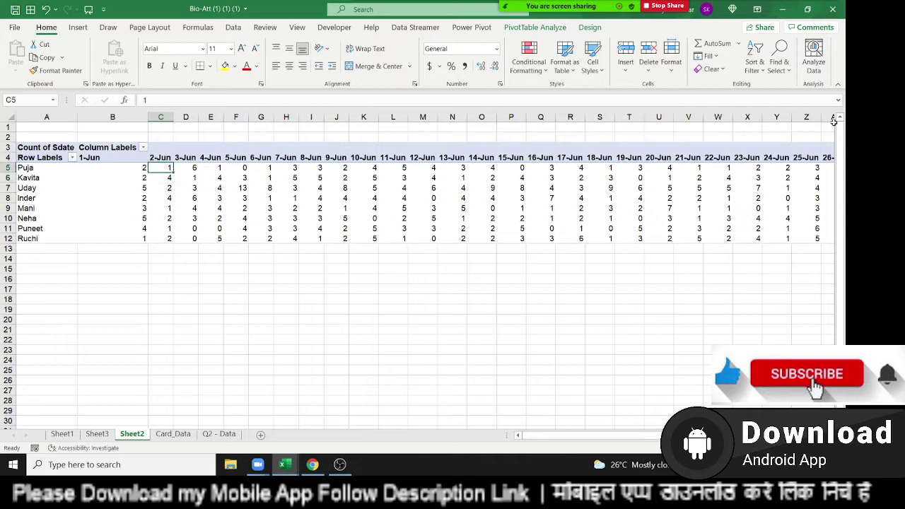
key(Left)
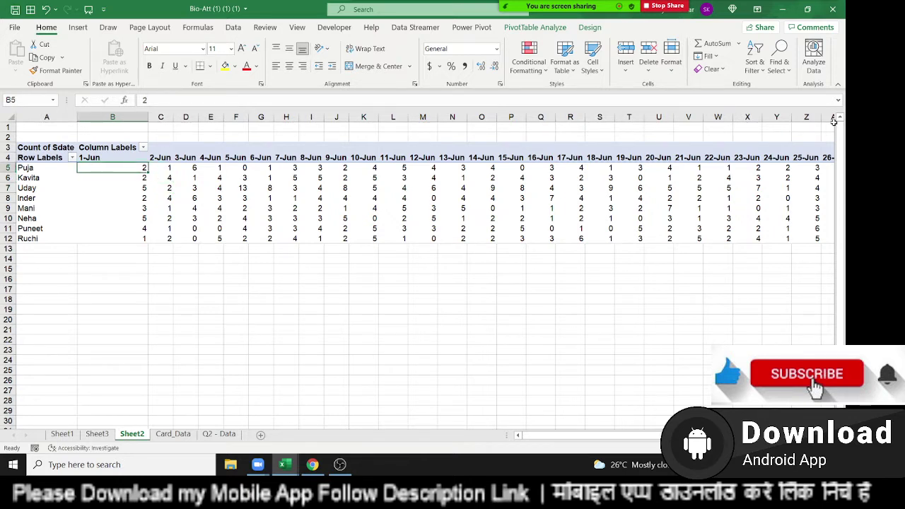
key(ctrl+shift+Right)
key(ctrl+shift+Down)
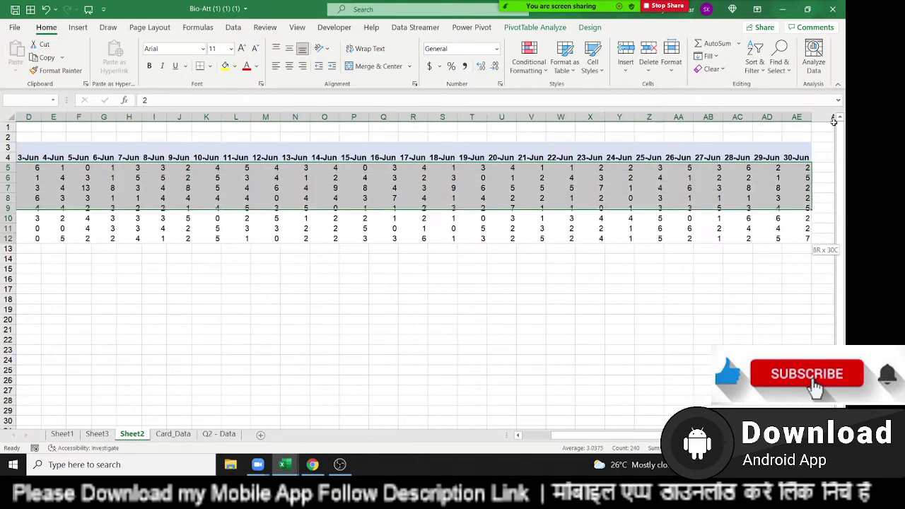
Apply the custom format "P";;"A" to the counts so zeros show A, then return to Book2.
right_click(657, 203)
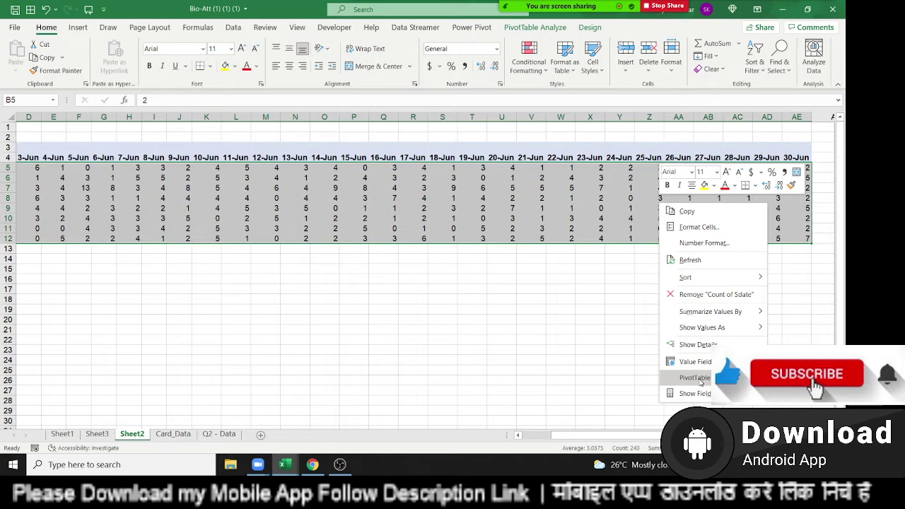
click(696, 244)
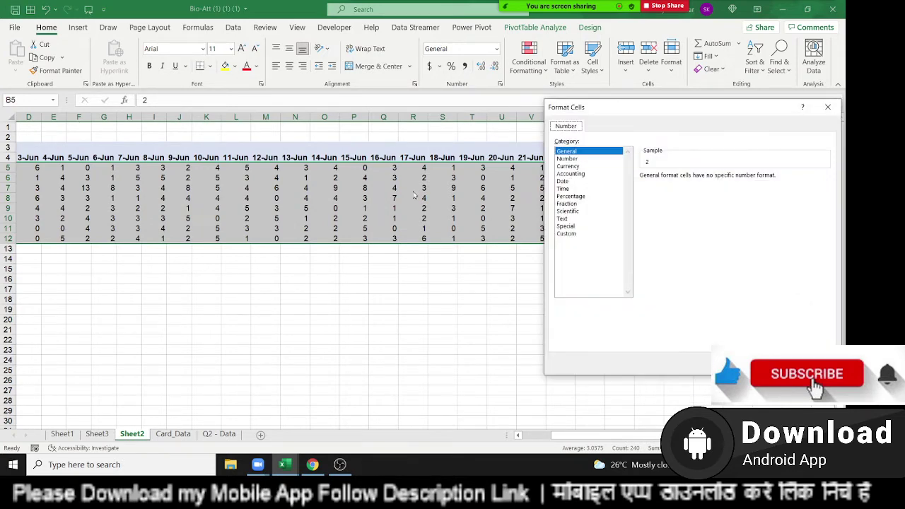
drag(647, 113, 373, 106)
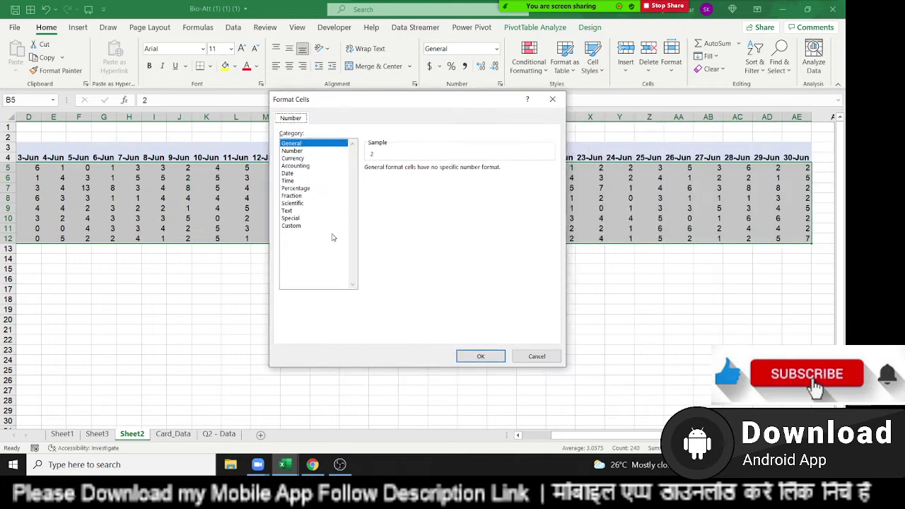
click(302, 225)
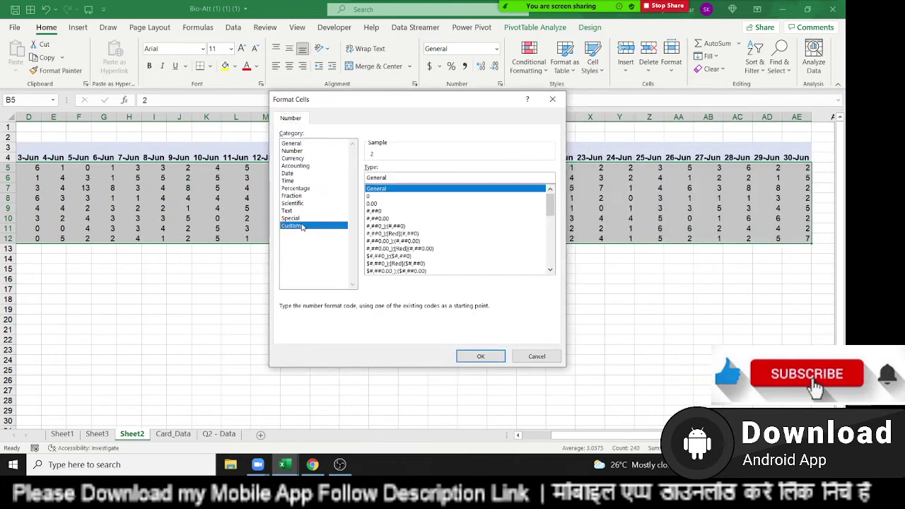
double_click(385, 178)
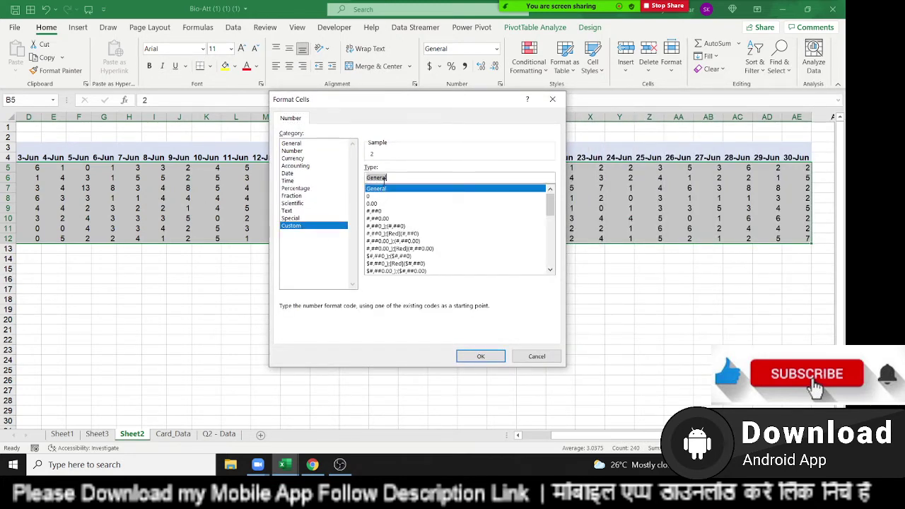
text("P")
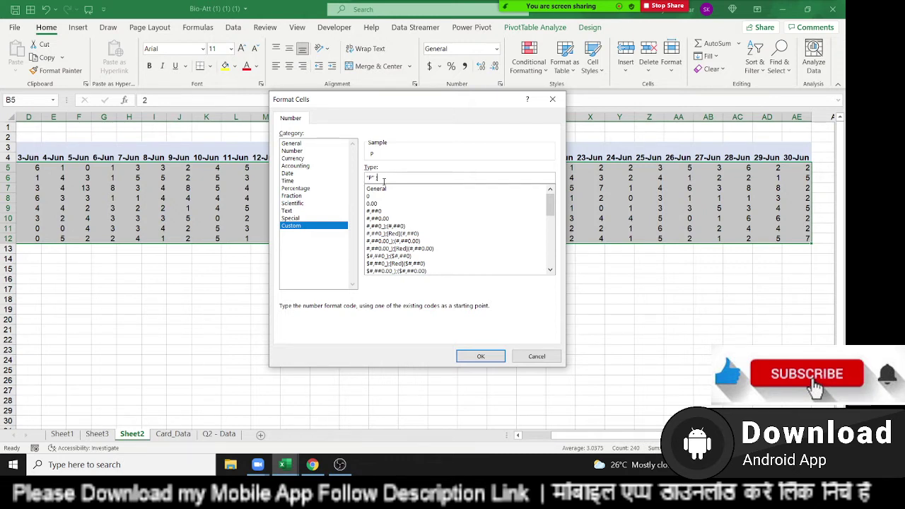
text(;"A)
click(495, 357)
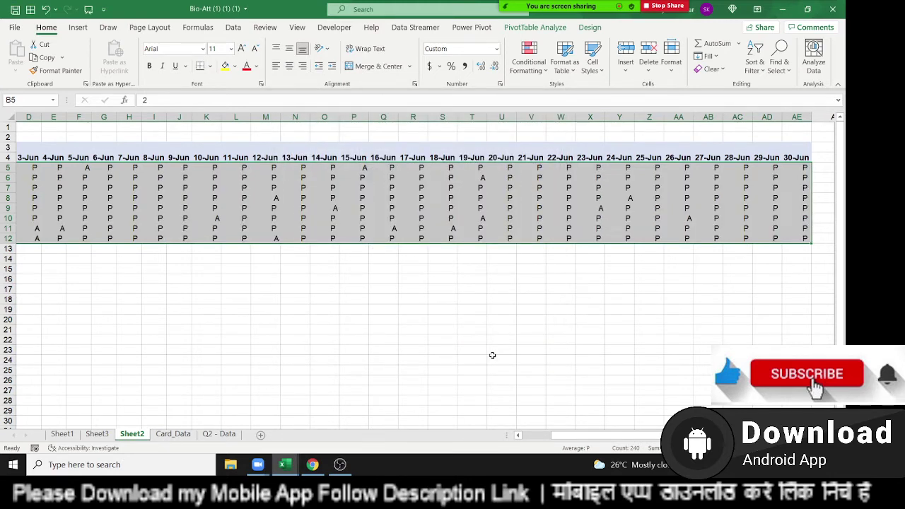
drag(553, 437, 503, 425)
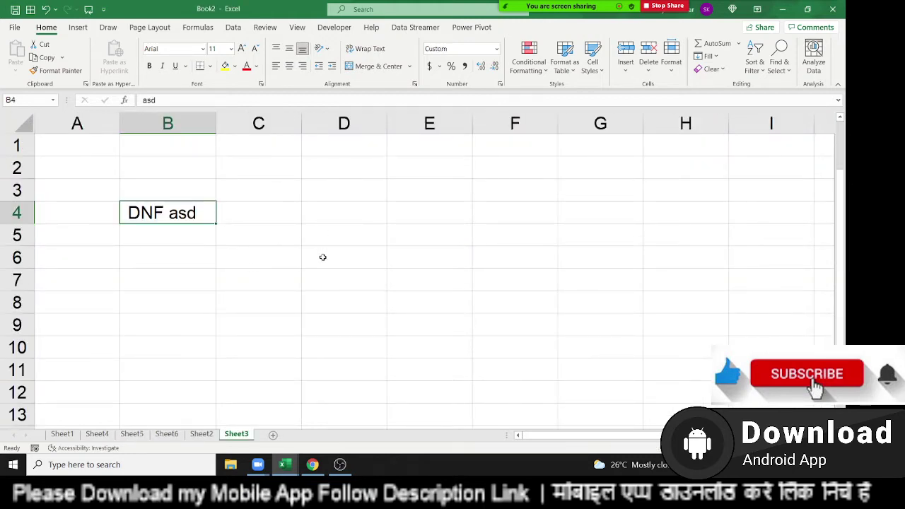
Enter a Company heading in D1 with 85, 25 and 6 below it.
click(354, 150)
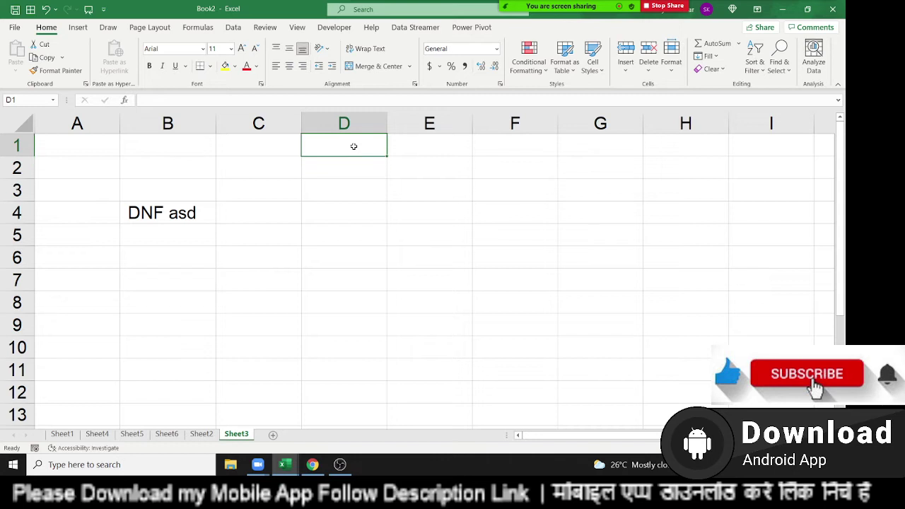
text(Com)
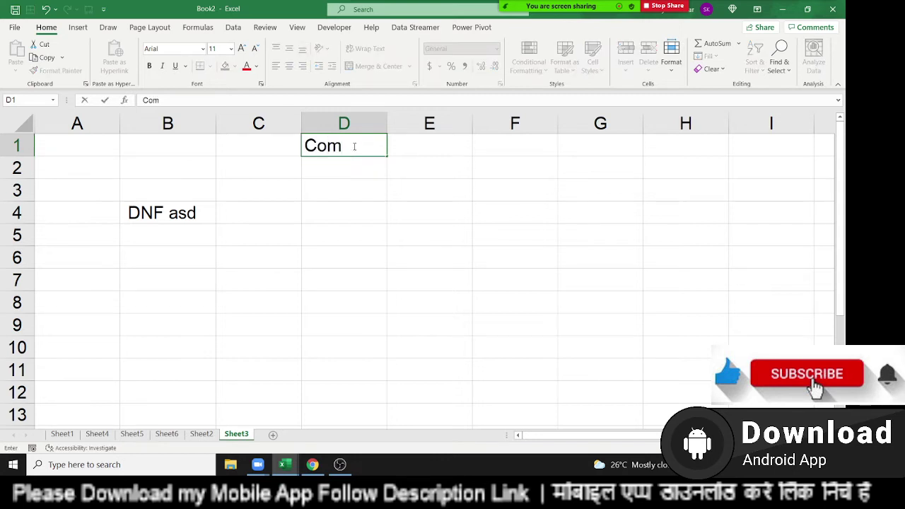
text(pany)
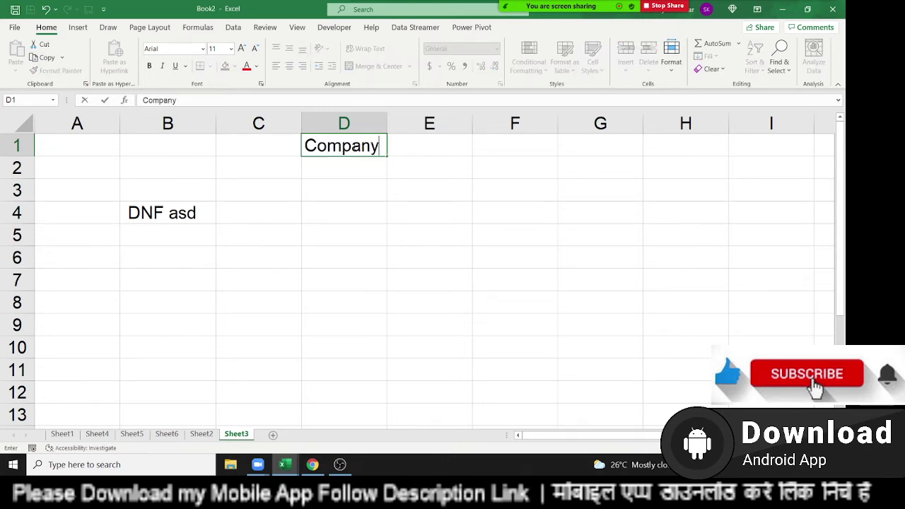
key(Tab)
key(Return)
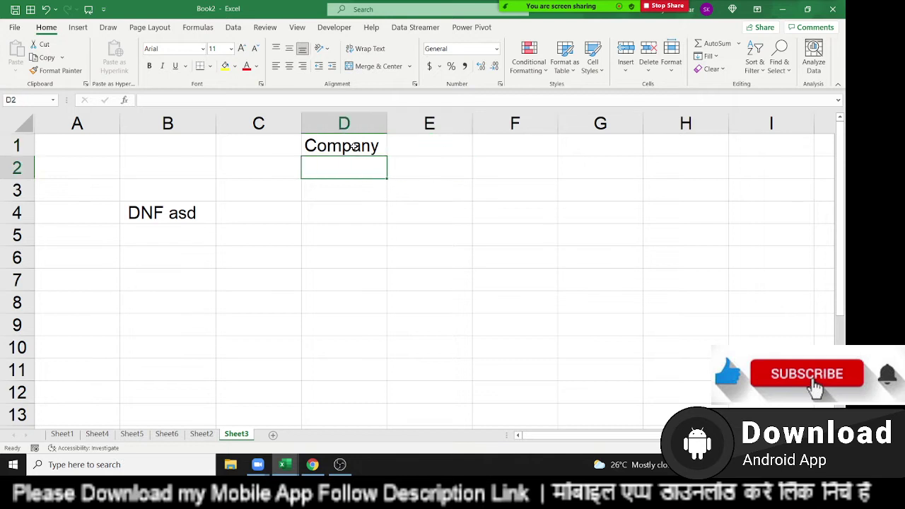
text(85)
key(Return)
text(25)
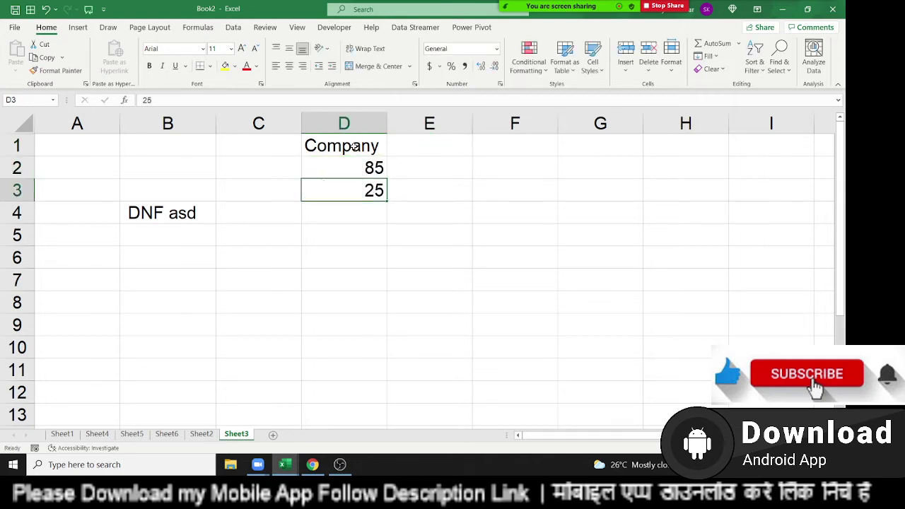
key(Return)
text(6)
key(Return)
Replace D2 with IPT and clear the numbers in D3 and D4.
key(Up)
key(Up)
key(Up)
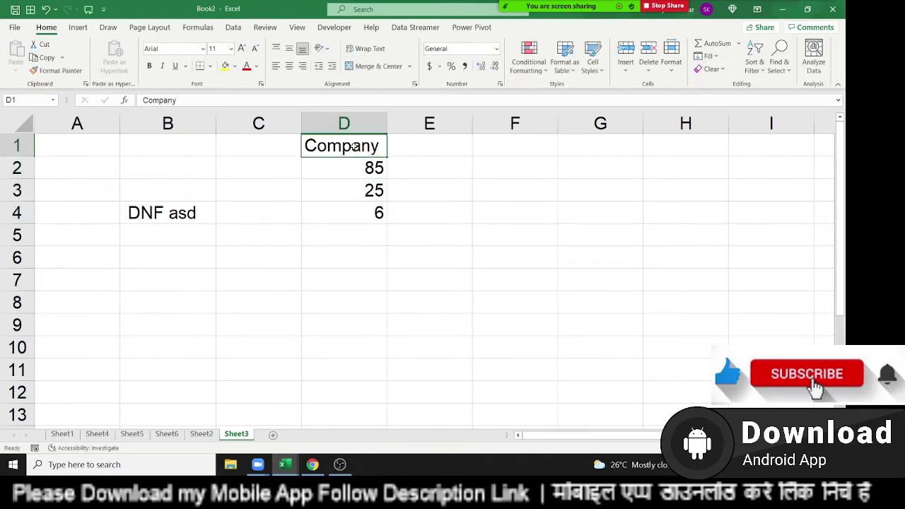
key(Down)
text(IP)
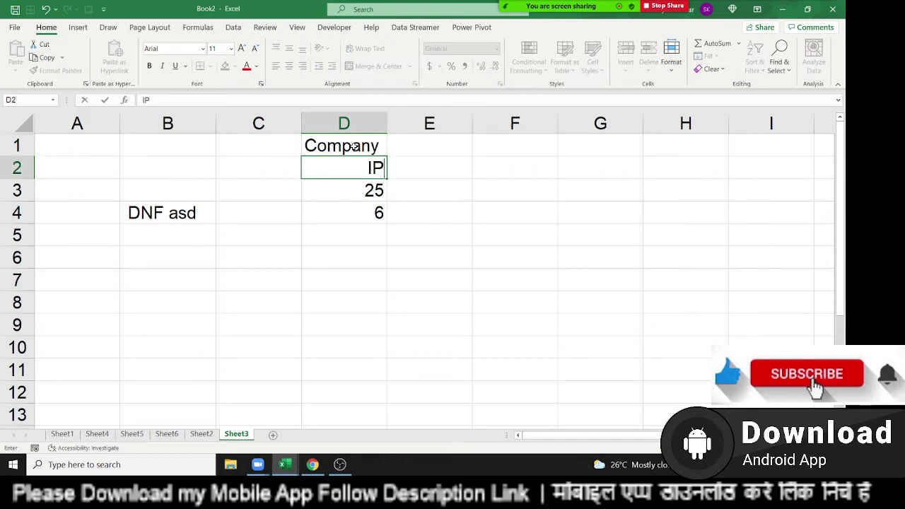
text(T)
key(Return)
key(shift+Down)
key(Delete)
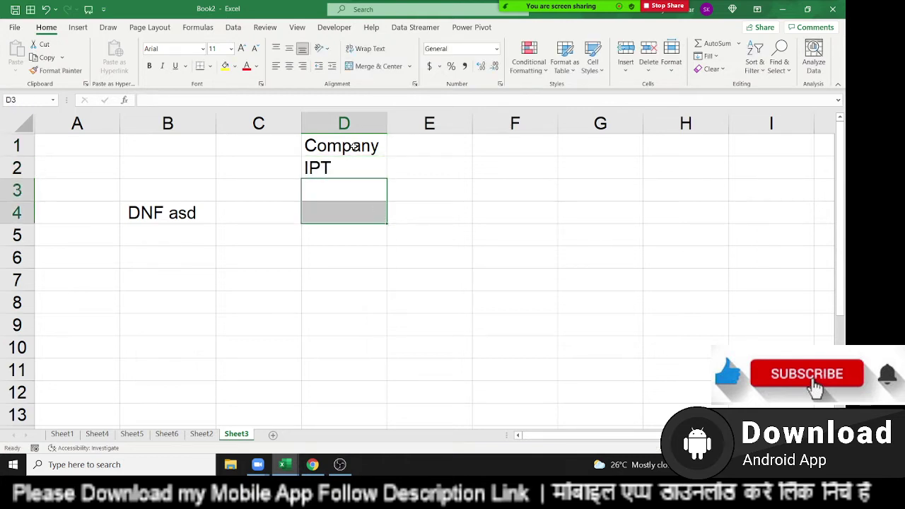
key(Up)
Type M/S IPT in D2, undo it back to IPT, and select D2:D6.
text(MS)
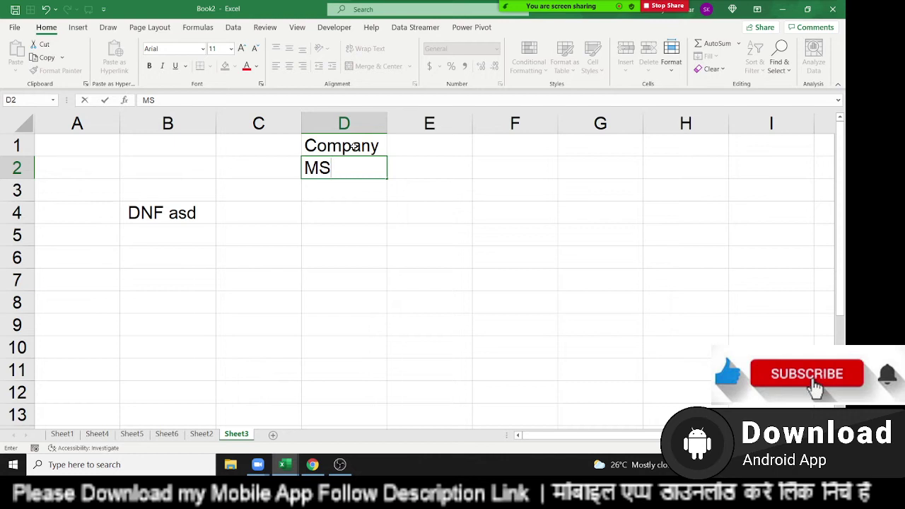
key(BackSpace)
text(/S )
text(IPT)
key(Return)
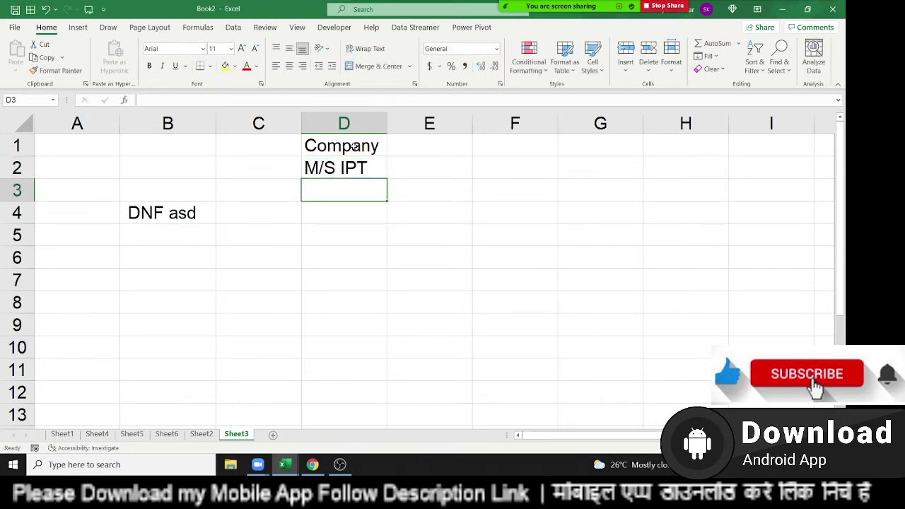
key(ctrl+z)
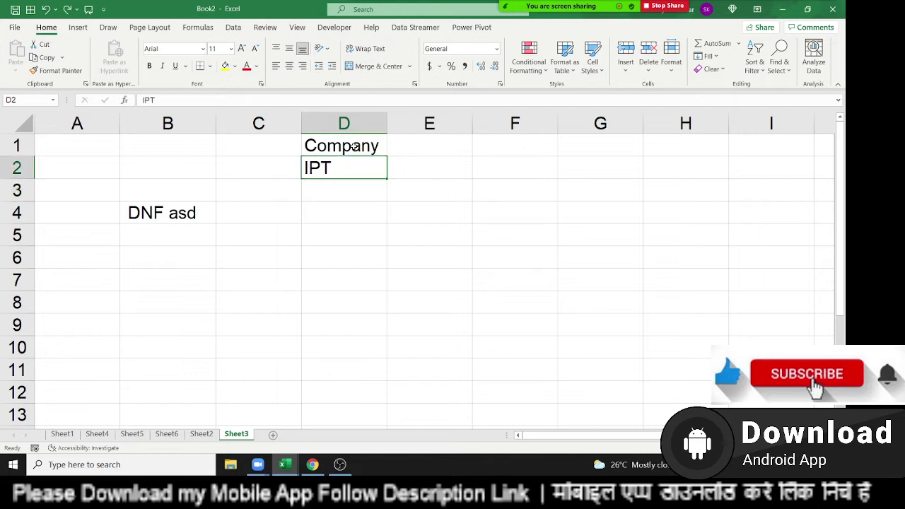
key(shift+Down)
key(shift+Down)
key(shift+Down)
key(shift+Down)
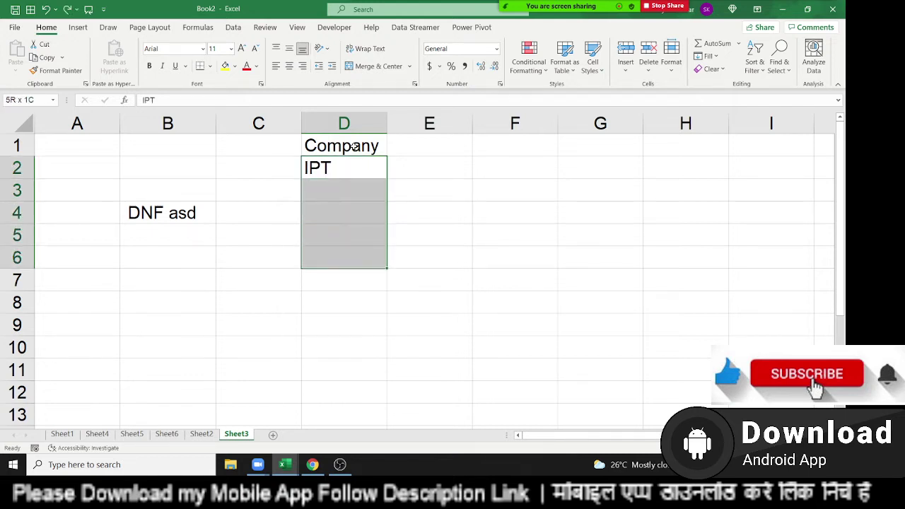
Give D2:D6 the custom format "M/S" @ so D2 displays M/S IPT.
click(500, 83)
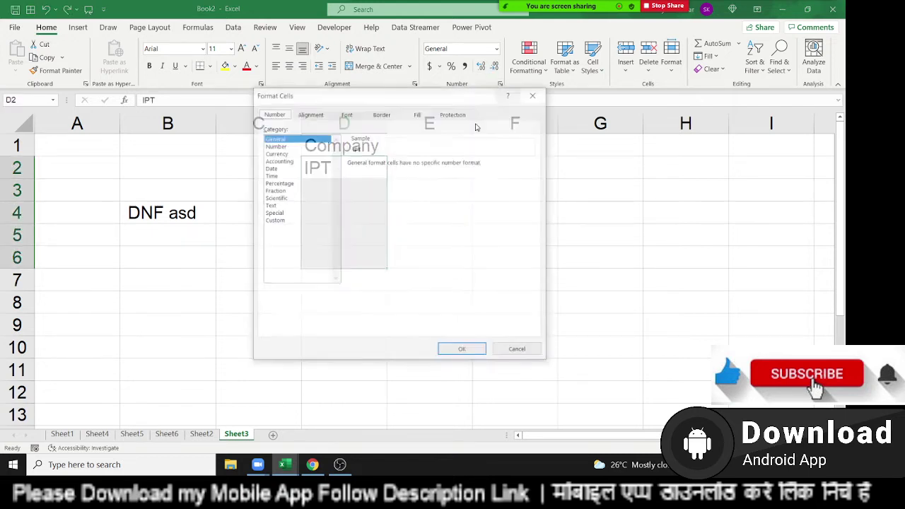
click(273, 220)
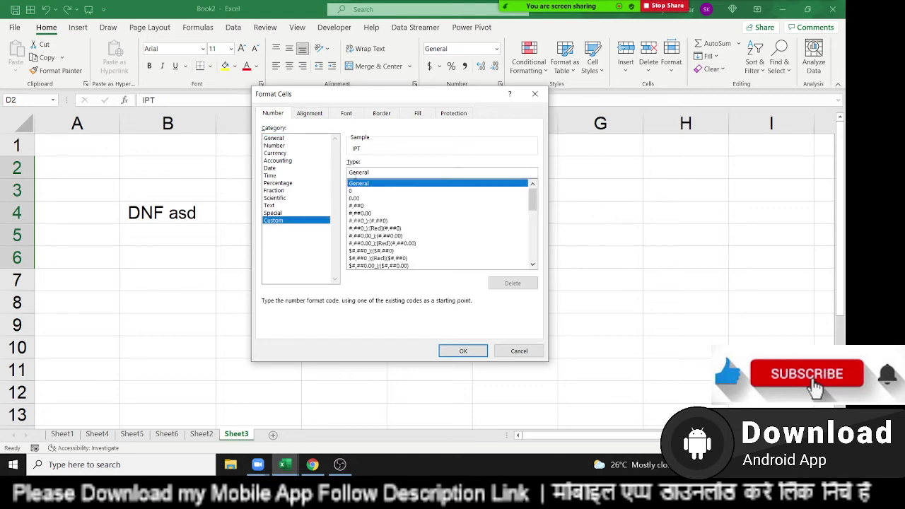
text(")
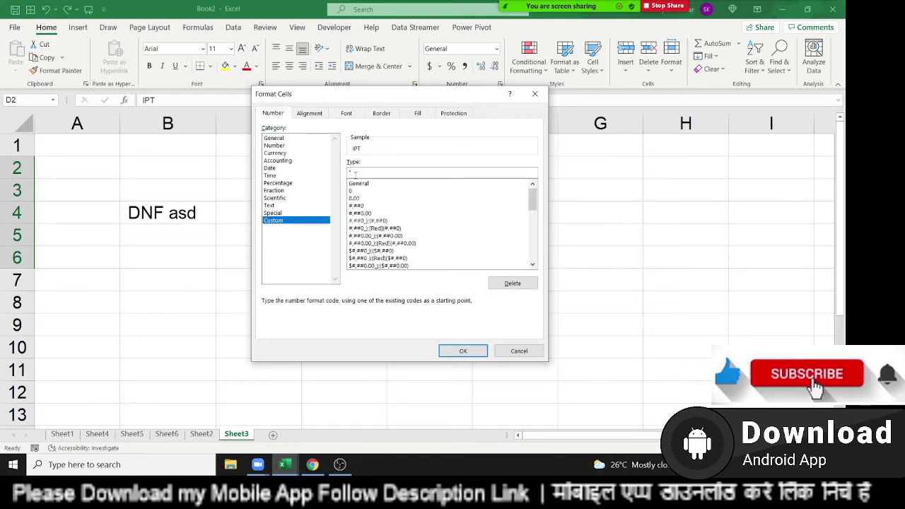
text(M/A)
text(")
key(BackSpace)
key(BackSpace)
key(BackSpace)
text(/S)
key(Return)
key(Return)
key(Up)
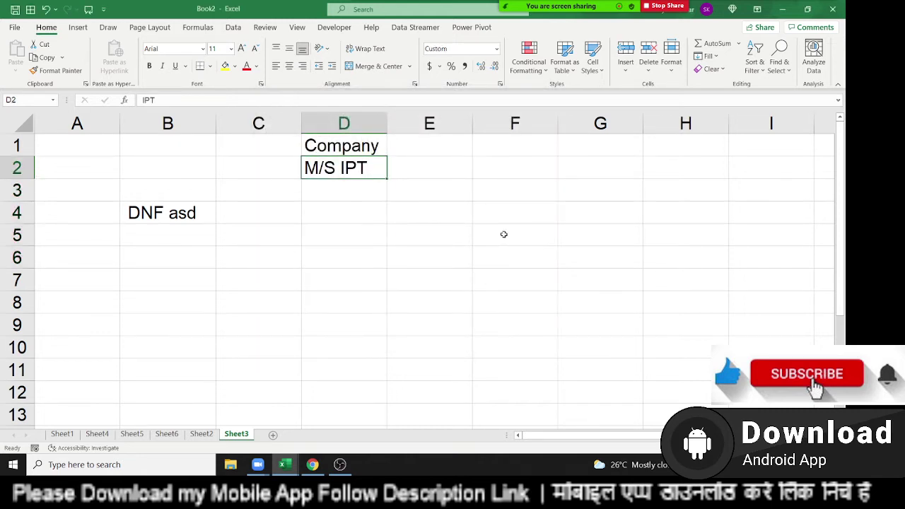
key(Up)
key(Right)
Add an Address heading in E1 and give E2:E5 the custom format @ "New Delhi - 110062".
text(A)
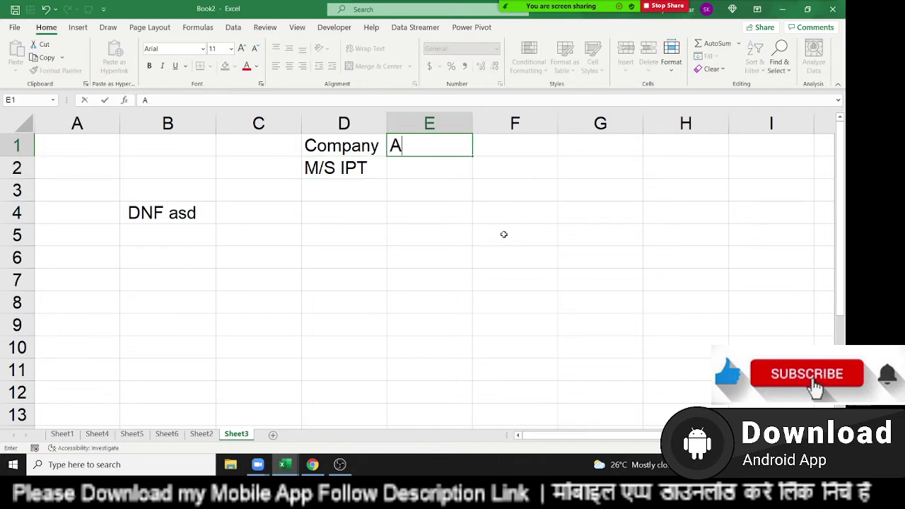
text(ddress)
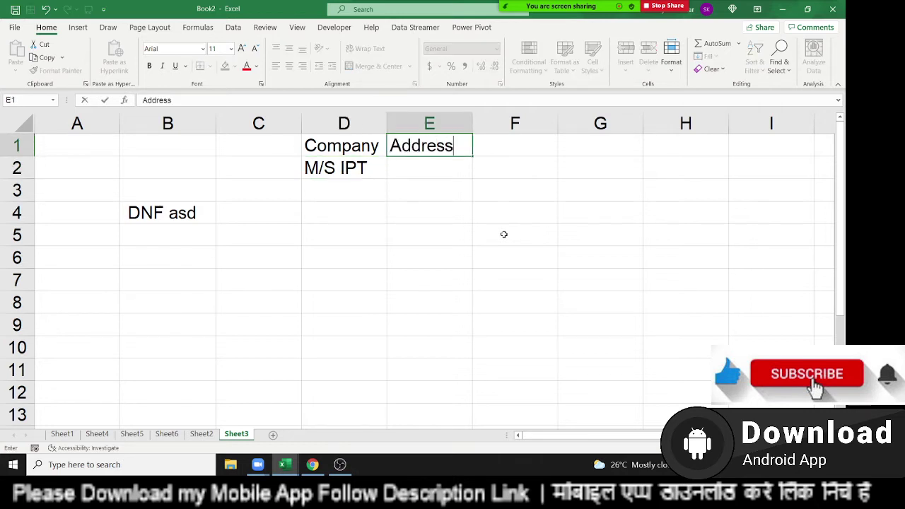
key(Return)
key(shift+Down)
key(shift+Down)
key(shift+Down)
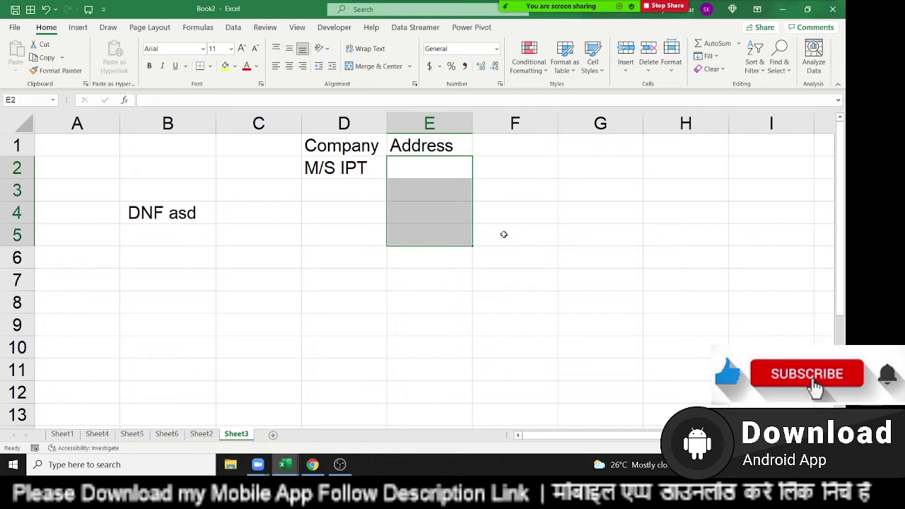
click(500, 83)
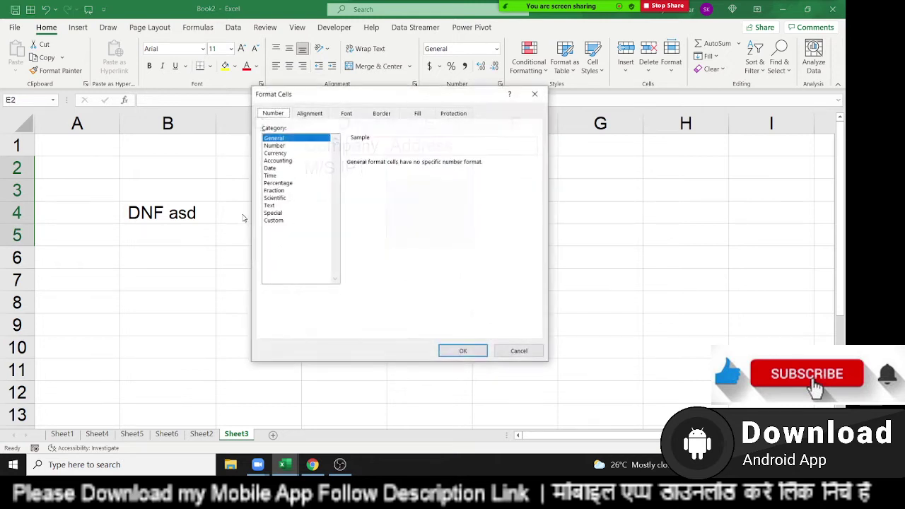
click(282, 220)
double_click(359, 172)
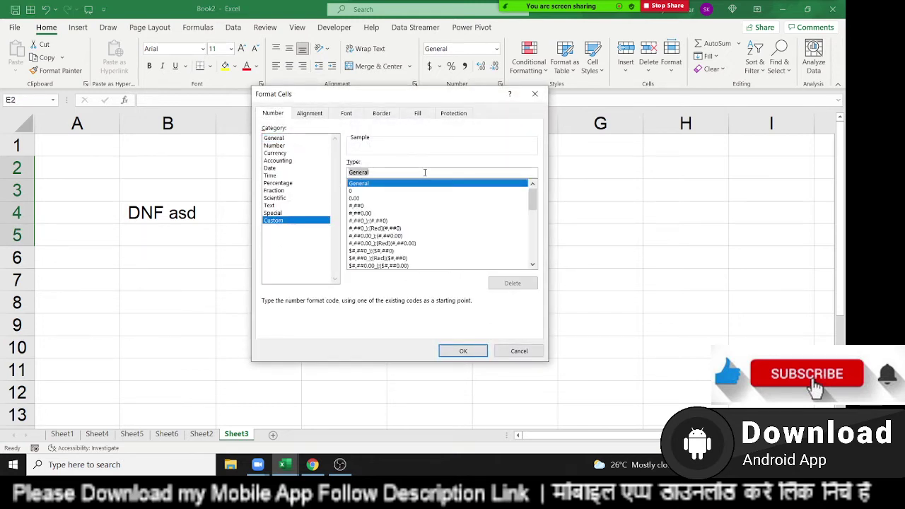
key(BackSpace)
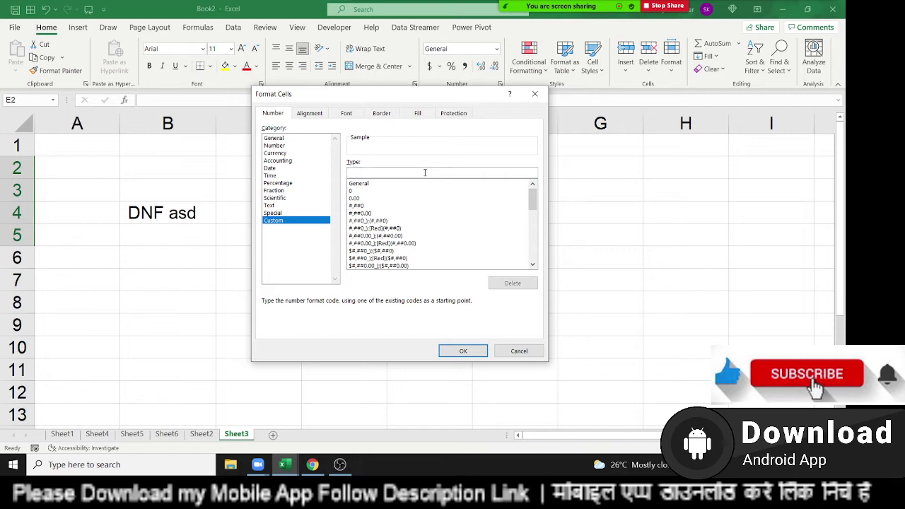
text(@ ")
text(New Del)
text(hi )
text(- 110062)
key(Return)
Enter F102 in E2 so it displays with the New Delhi - 110062 suffix.
key(Up)
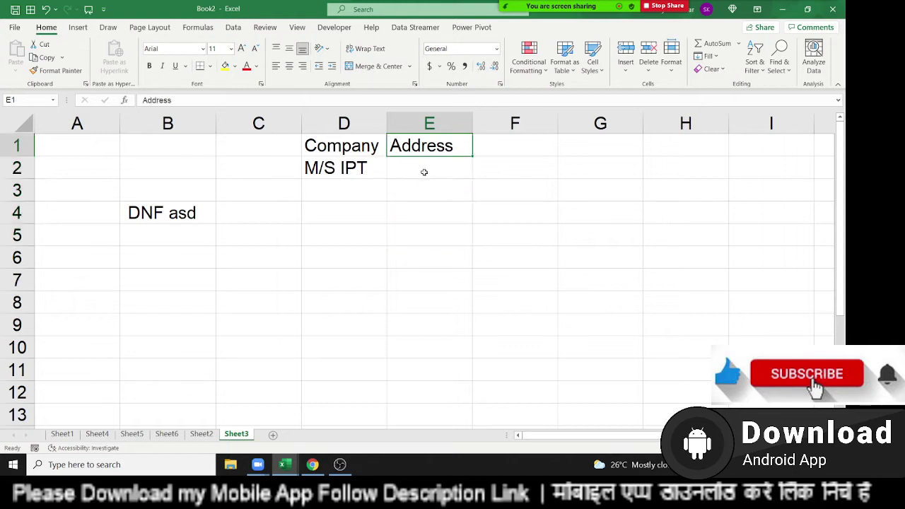
key(Down)
text(Pyh)
key(BackSpace)
key(BackSpace)
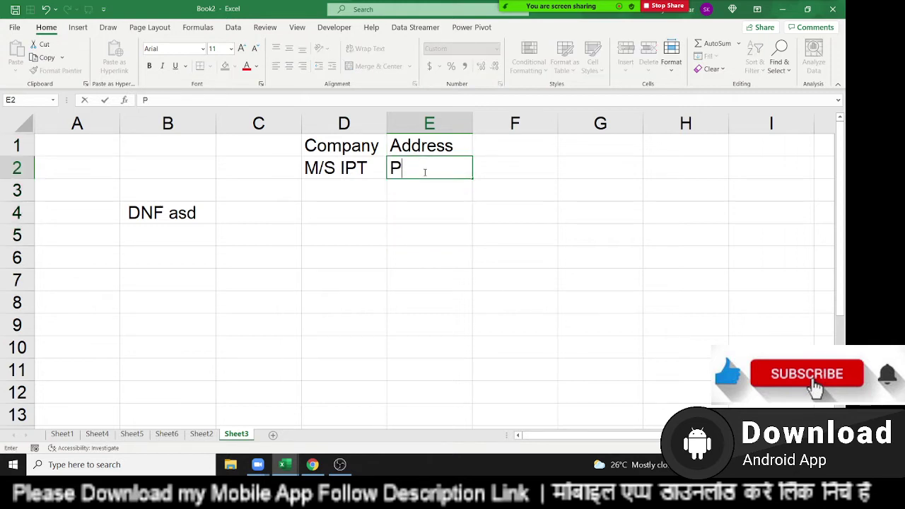
key(BackSpace)
text(F102)
key(Return)
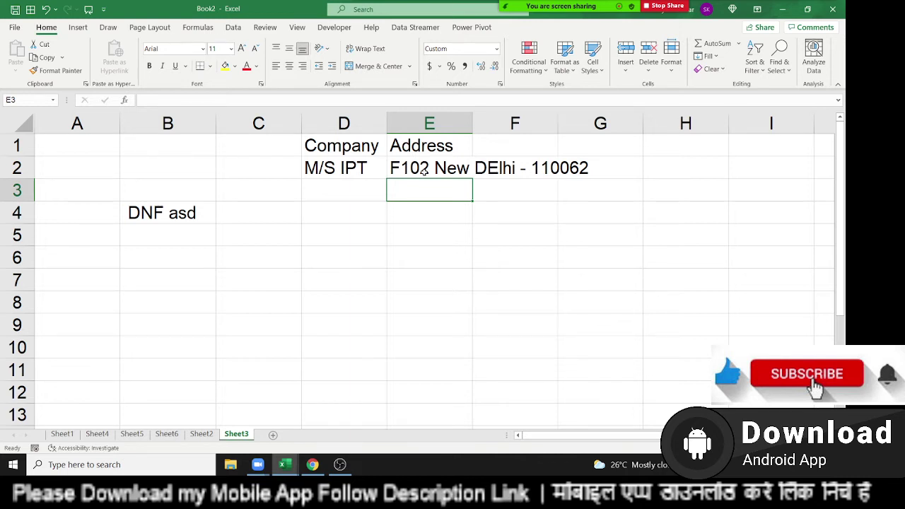
scroll(319, 194, down, 3)
scroll(318, 194, up, 2)
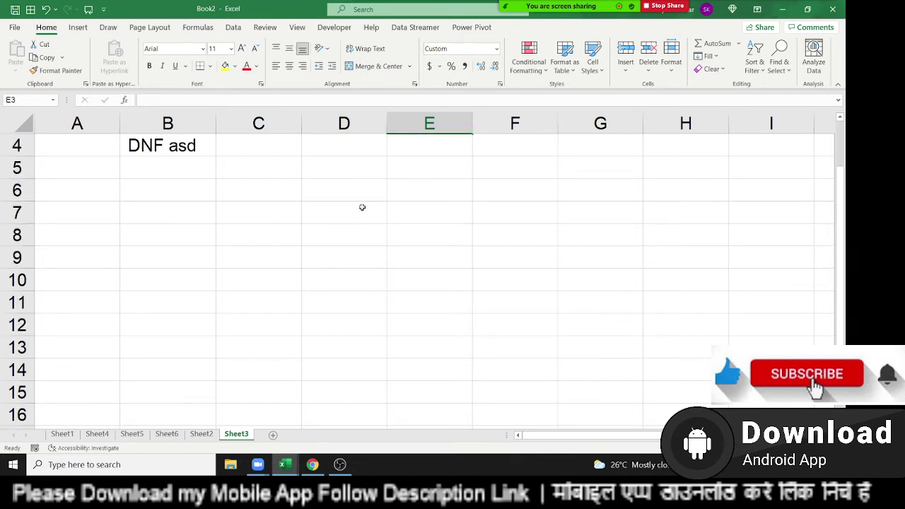
scroll(365, 205, up, 1)
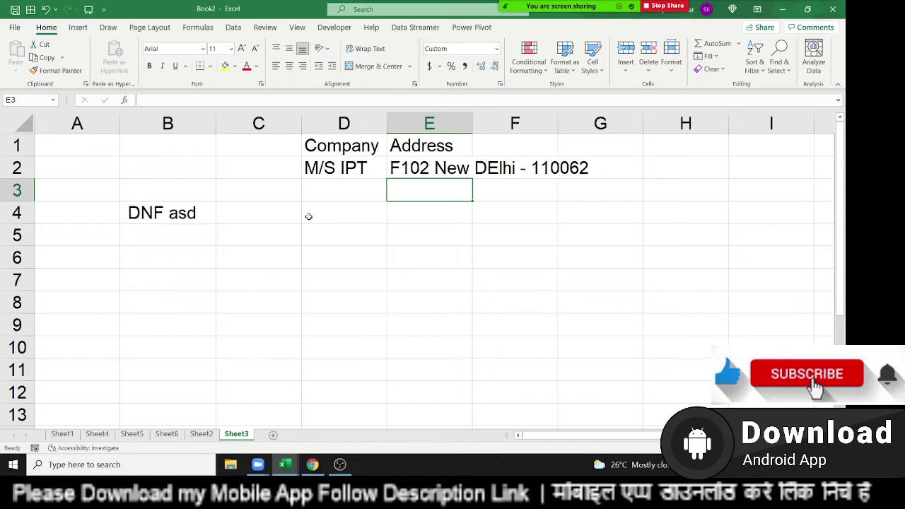
Enter 1500 in D8 and left-align it.
click(344, 307)
text(1)
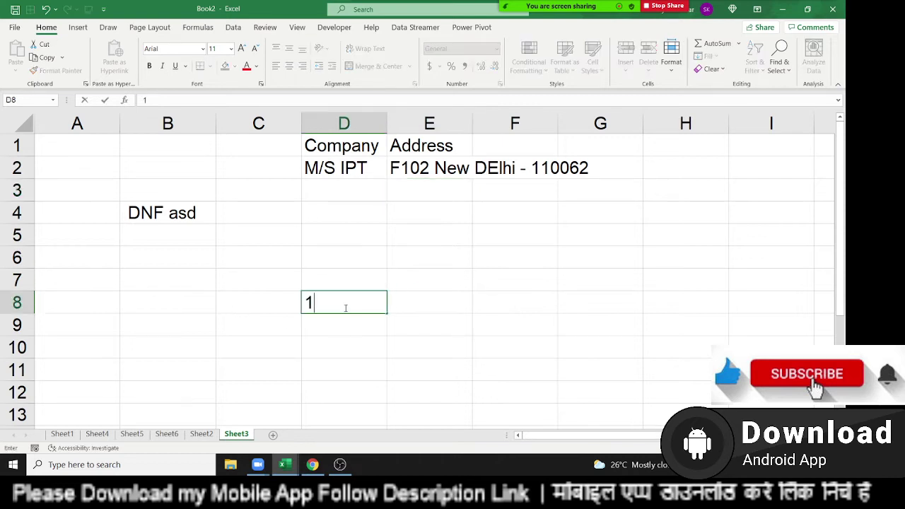
text(500)
key(Return)
click(345, 307)
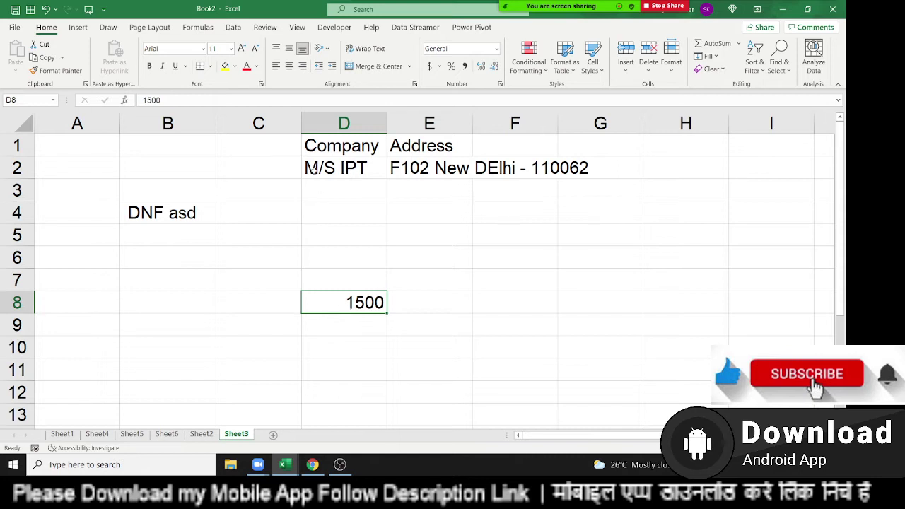
click(281, 65)
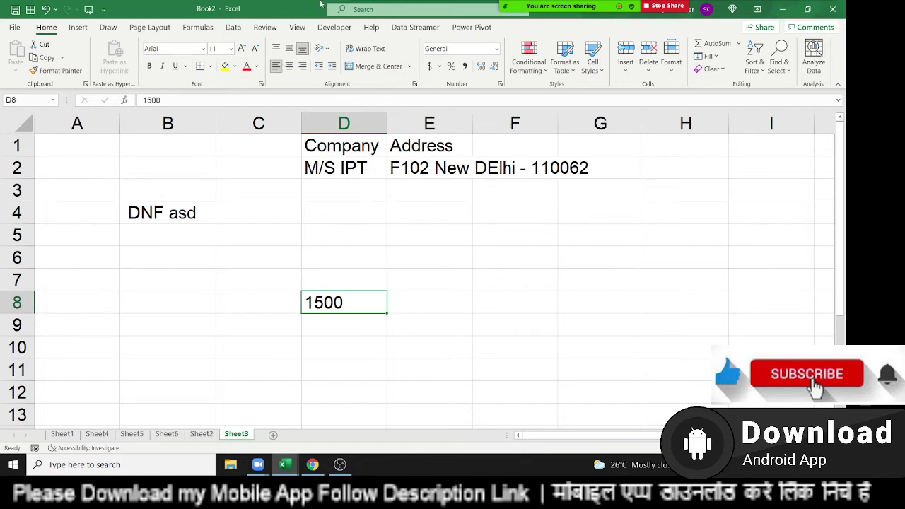
Apply a custom @ text format with asterisk fill to D8.
click(501, 85)
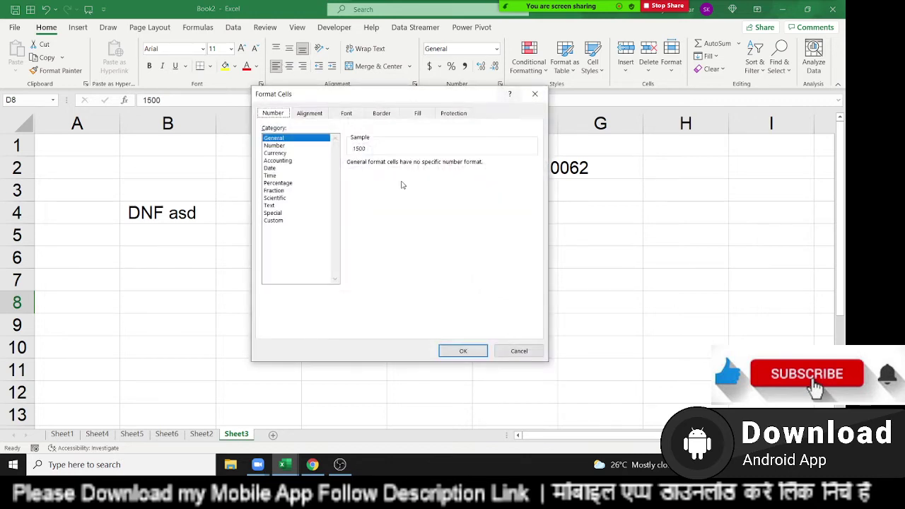
click(273, 220)
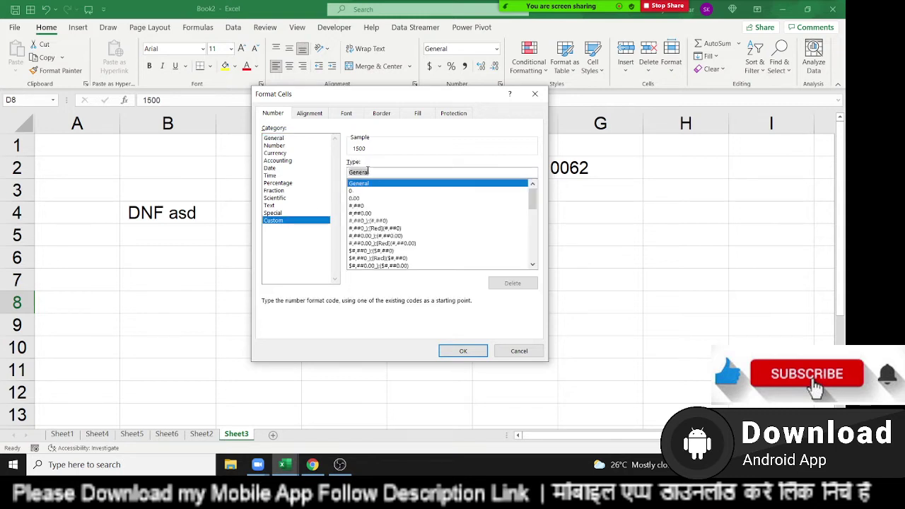
text(@ ")
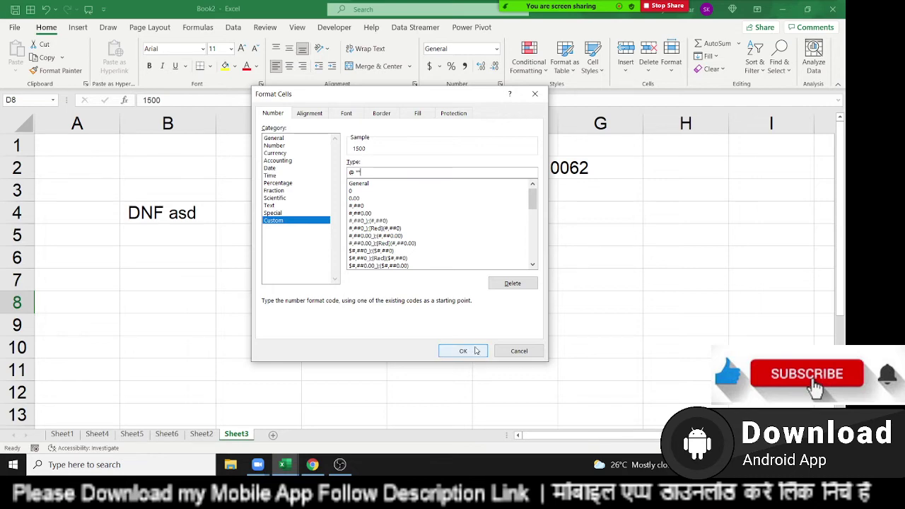
click(474, 348)
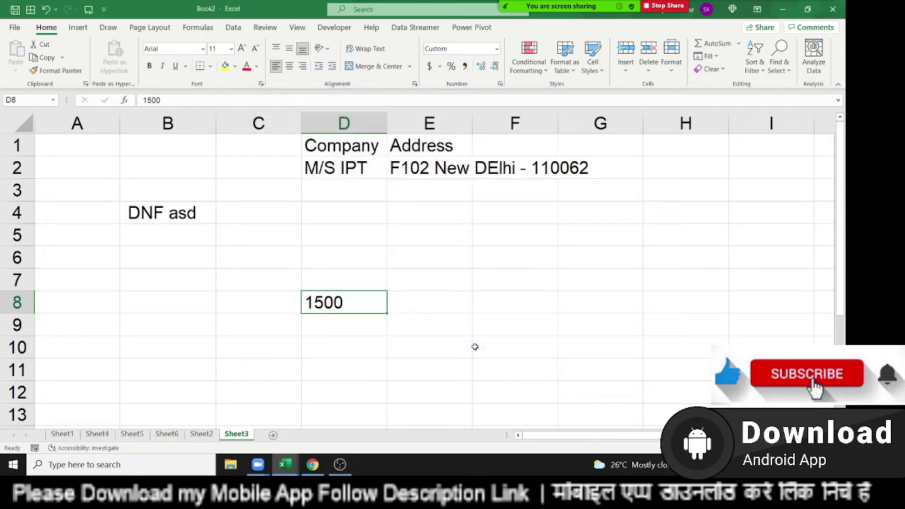
Re-enter D8's 1500 as text with a leading apostrophe so asterisks fill column D.
double_click(344, 304)
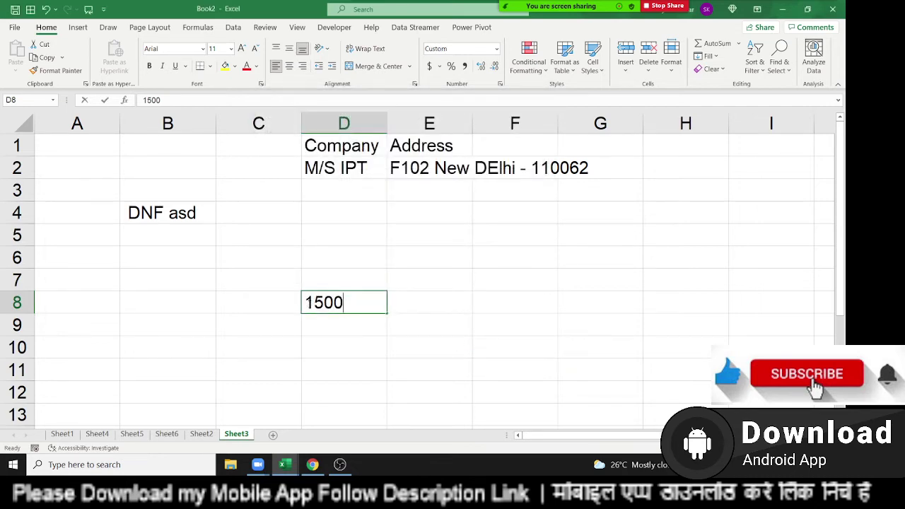
key(Home)
text(')
key(Return)
click(314, 305)
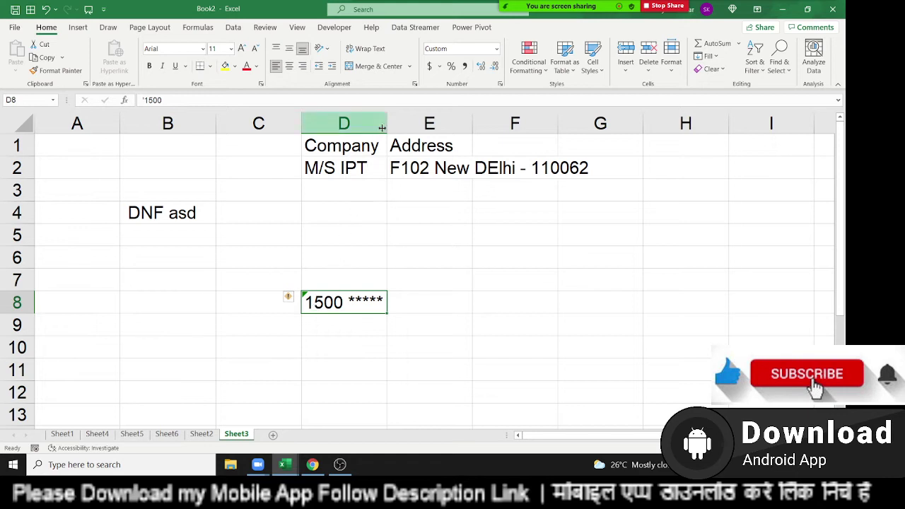
drag(387, 123, 443, 124)
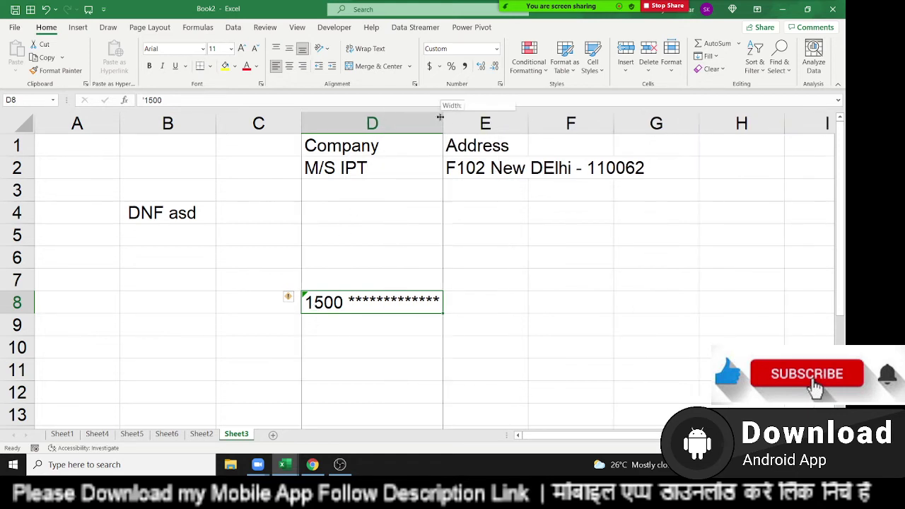
drag(372, 125, 375, 125)
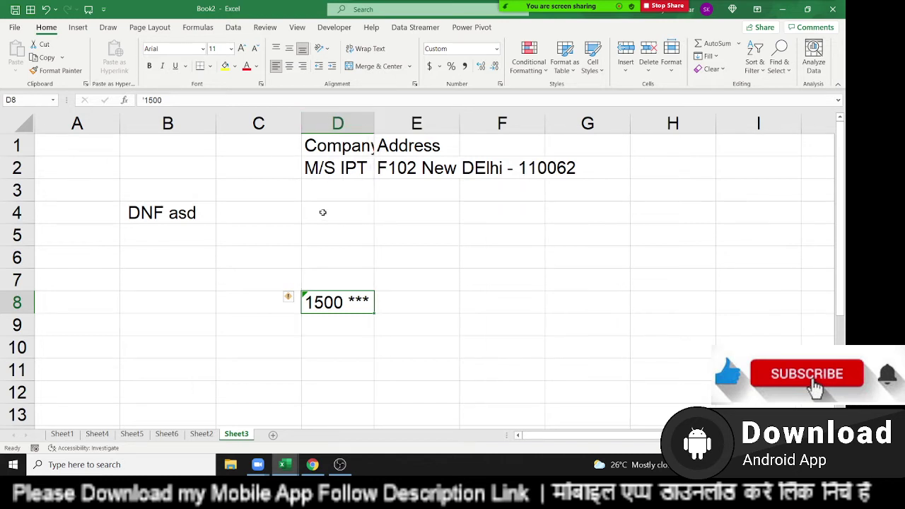
scroll(323, 215, down, 2)
Label C11 Password and enter 125 in D11.
double_click(225, 229)
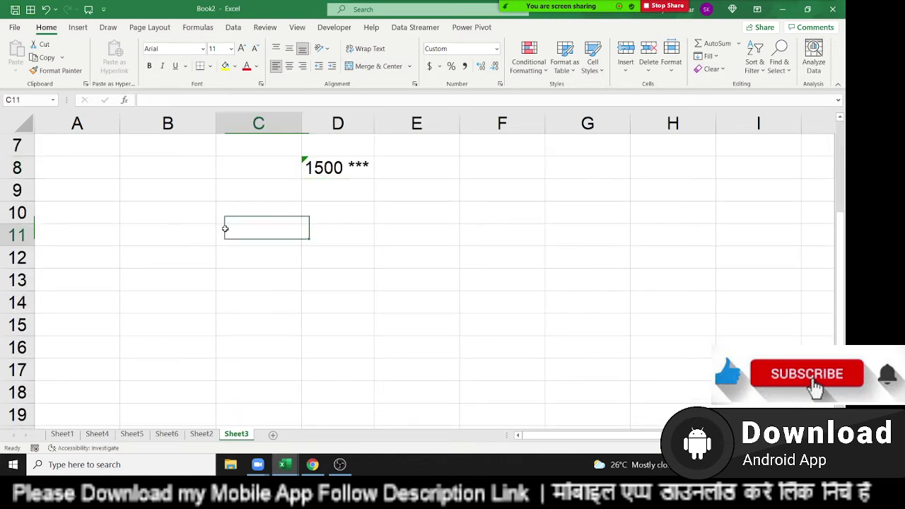
text(Pa)
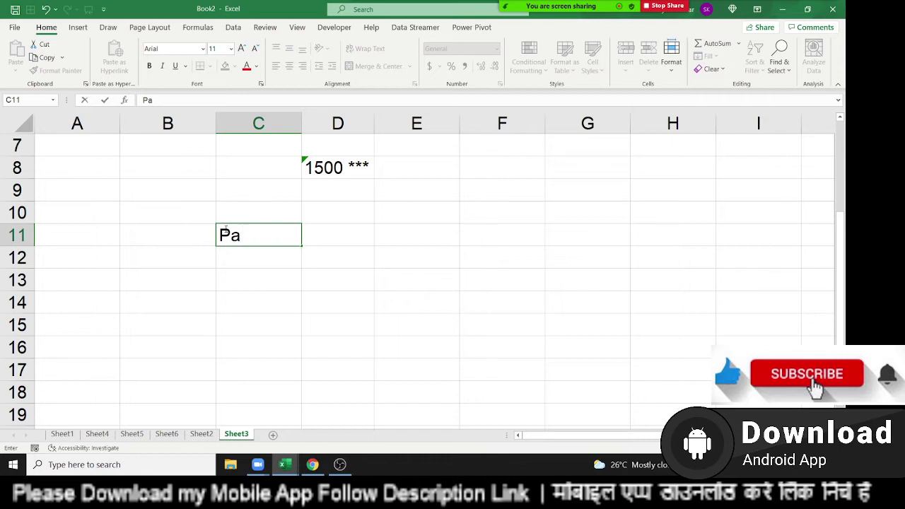
text(ssword)
key(Tab)
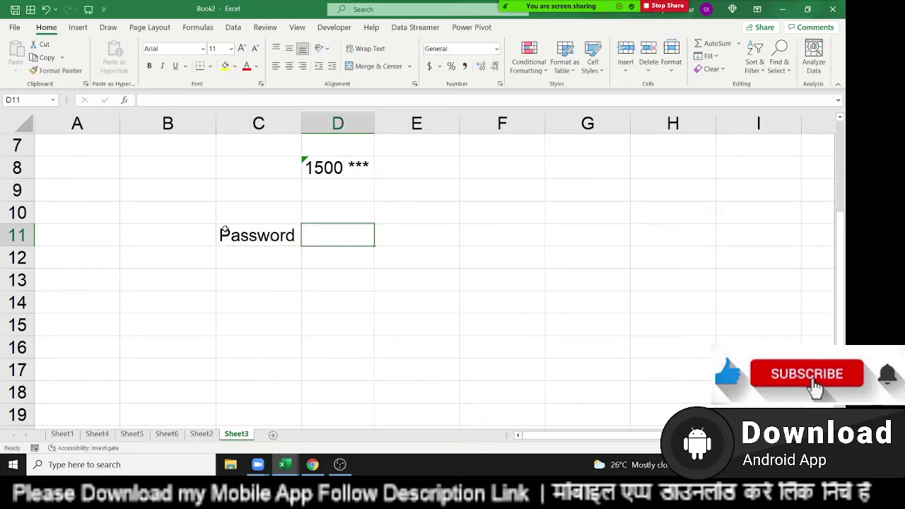
text(125)
key(Return)
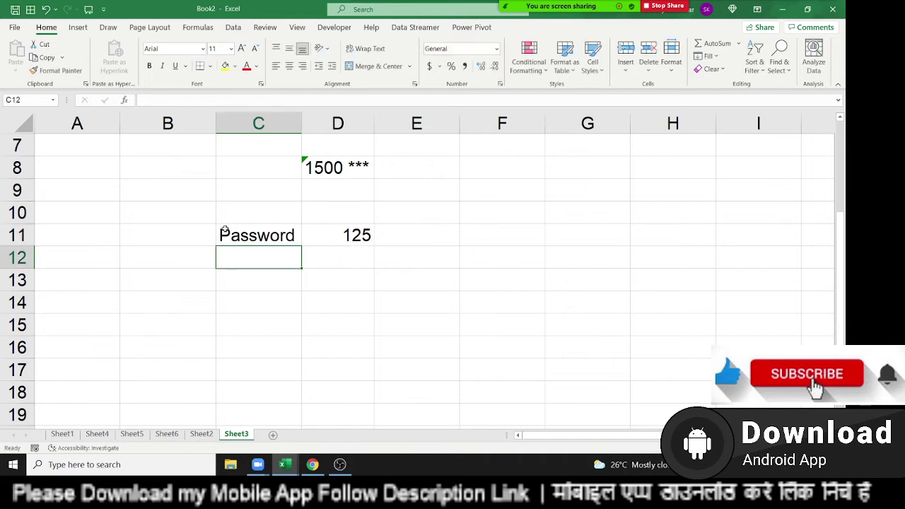
key(Up)
key(Right)
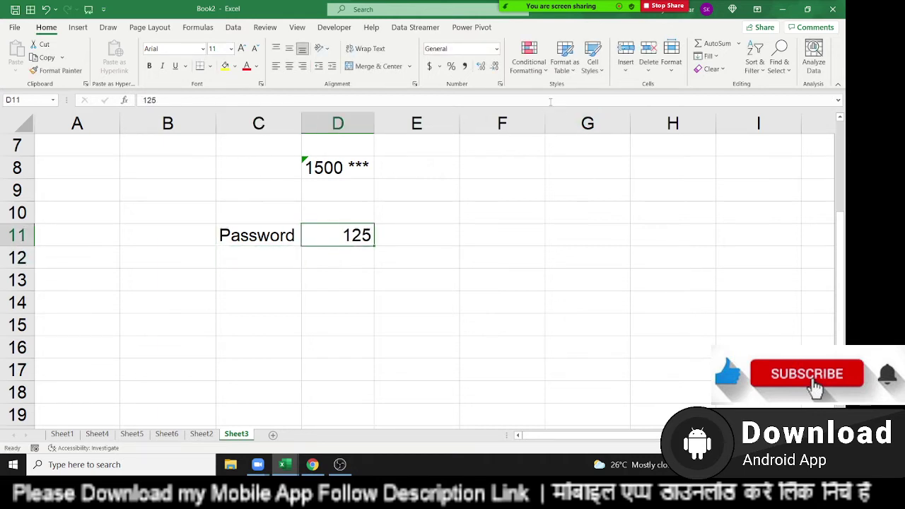
Give D11 the custom format ** so its number, now 13, shows as asterisks.
click(500, 85)
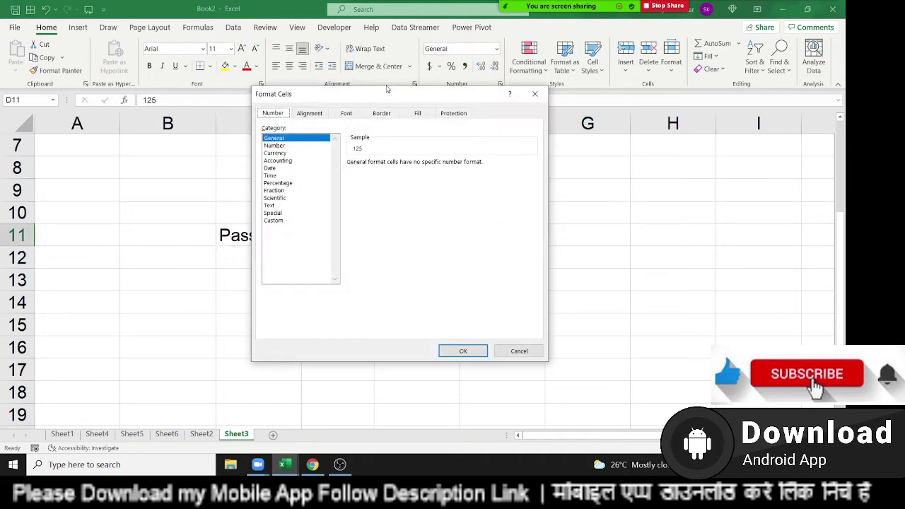
mouse_move(387, 89)
mouse_down()
mouse_move(628, 99)
mouse_move(628, 90)
mouse_up()
click(517, 207)
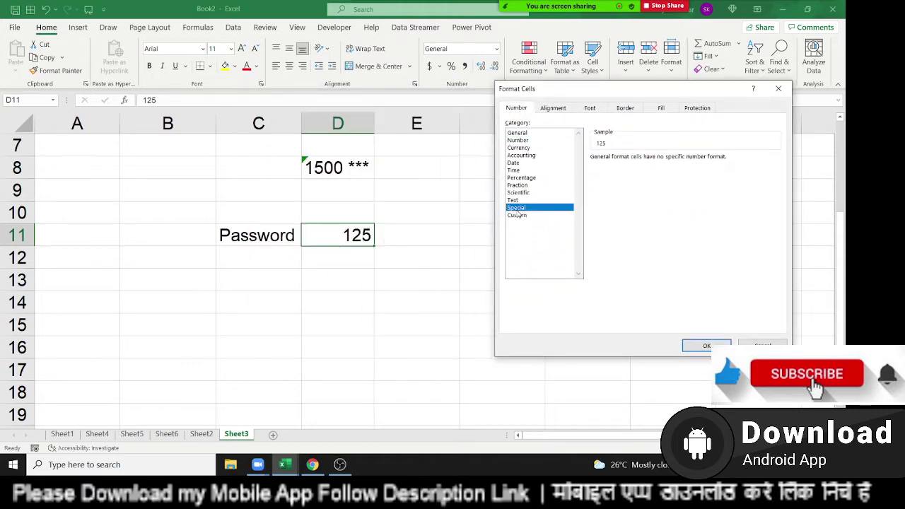
click(531, 215)
double_click(617, 168)
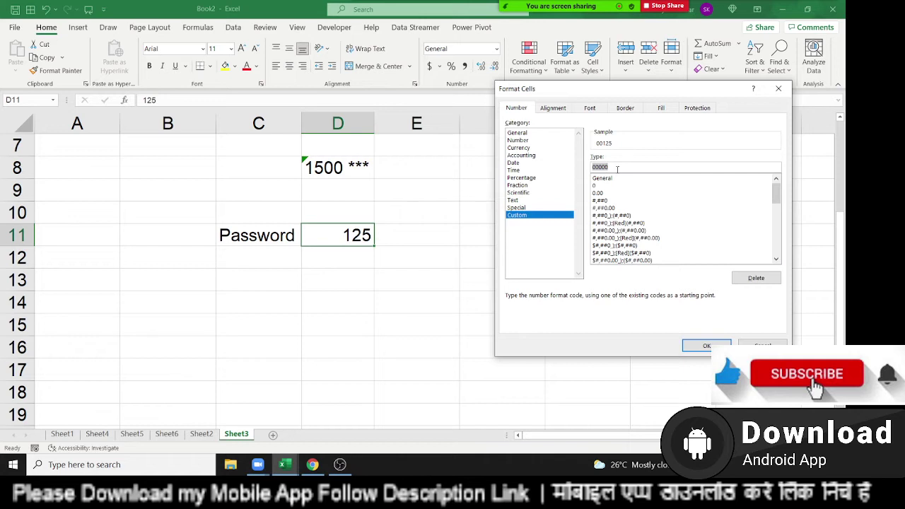
text(**)
key(Return)
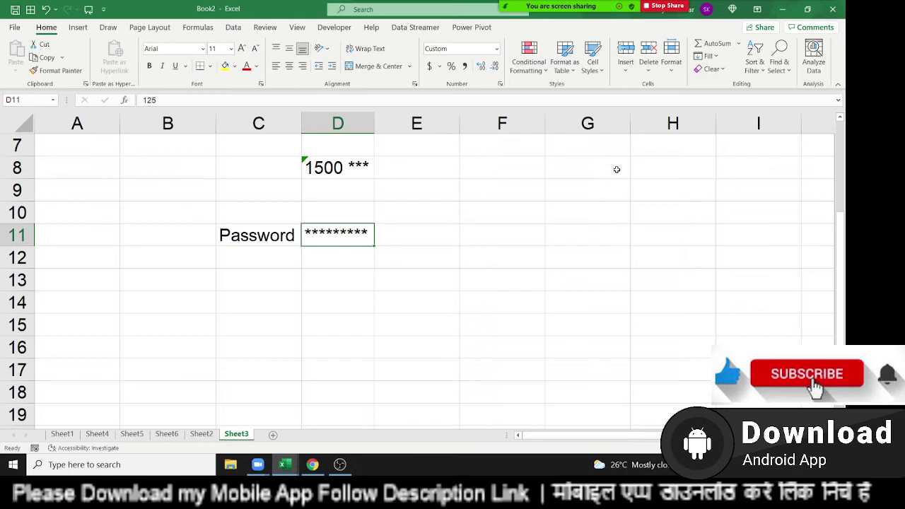
text(13)
key(Return)
Test D11's format by entering the text 'sdfcsad', 0, the text 'sadf' and -4556.
key(Up)
text(sdfcsad)
key(Return)
key(Up)
text(0)
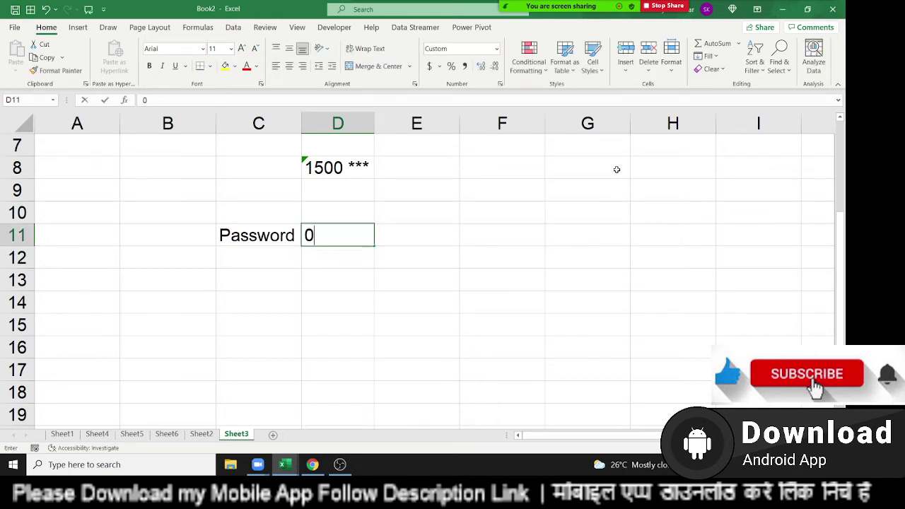
key(Return)
key(Up)
text(sadf)
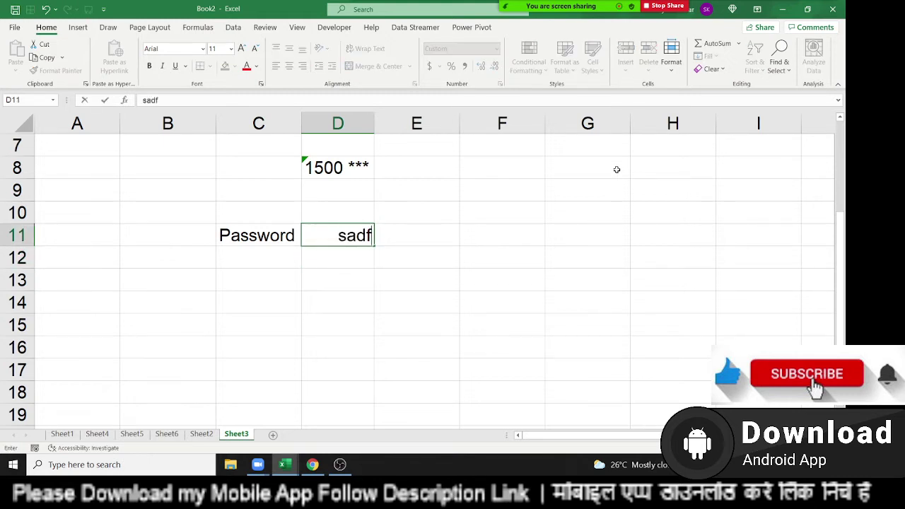
key(Return)
key(Up)
text(-)
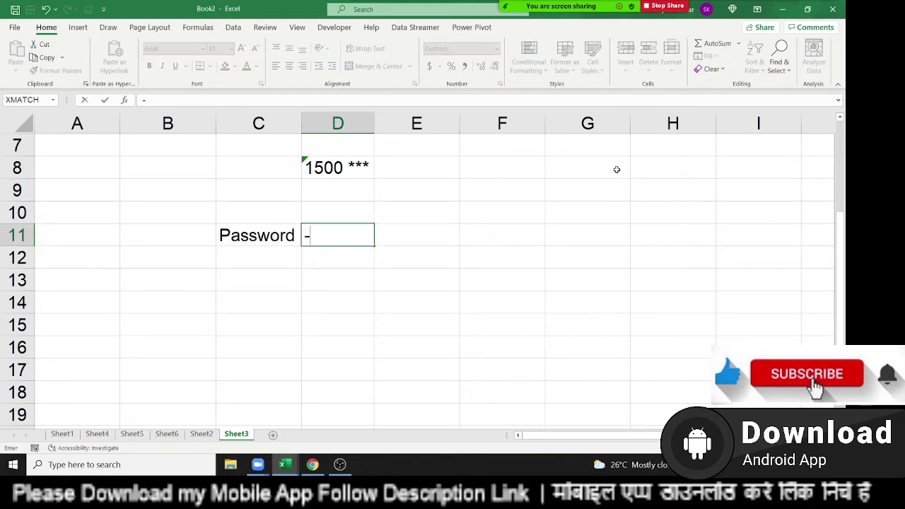
text(4556)
key(Return)
key(Up)
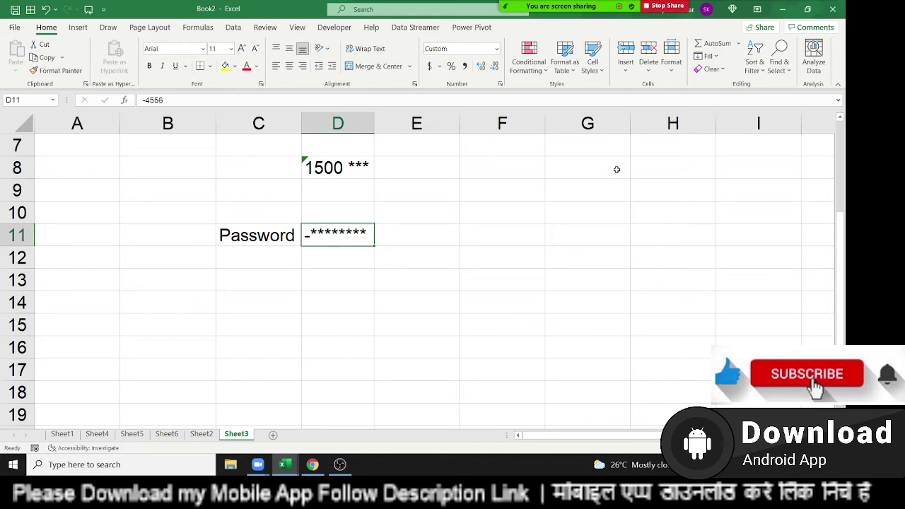
Undo the test entries, clear D11 and reopen its custom number format.
key(ctrl+z)
key(ctrl+z)
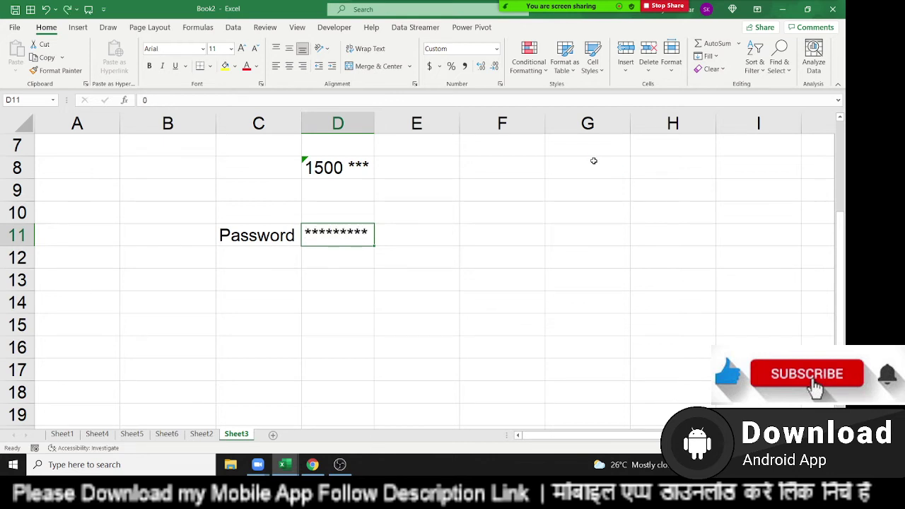
key(ctrl+z)
key(Delete)
key(ctrl+1)
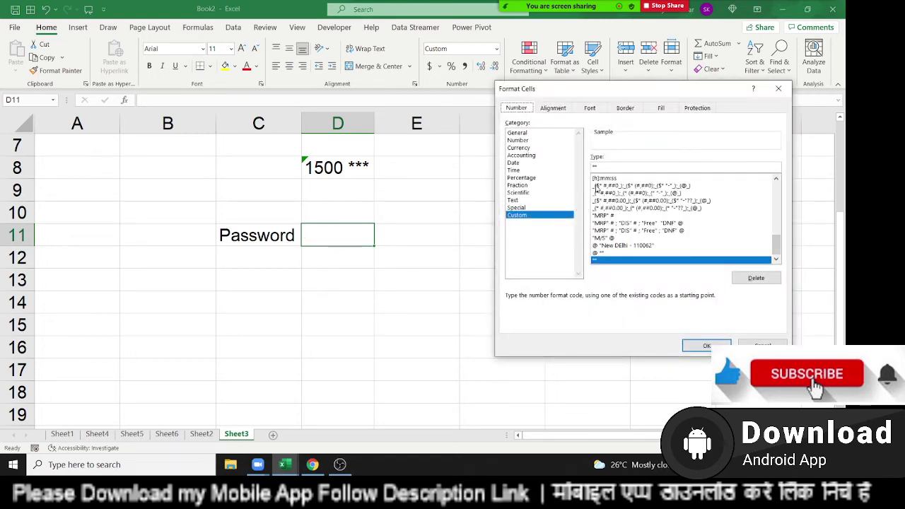
Append "" ; and ** sections to D11's custom format so text shows as asterisks.
click(607, 169)
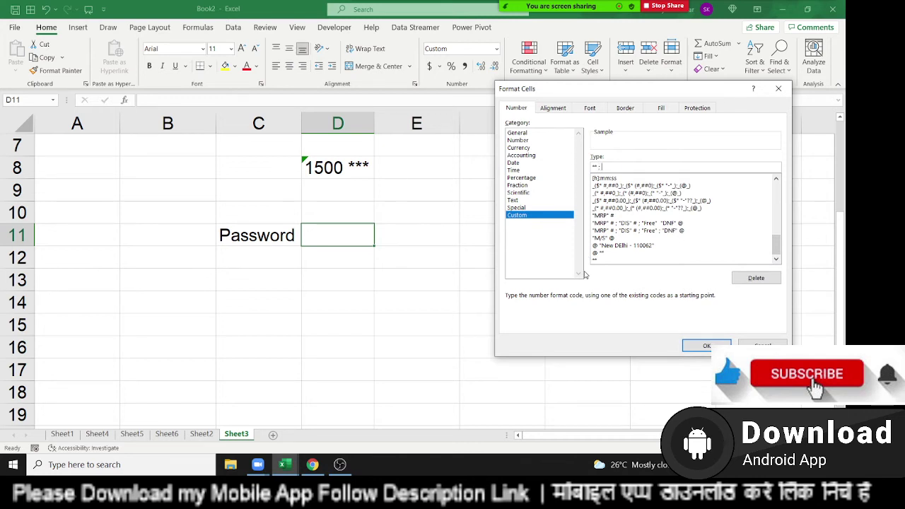
text("")
text( ;)
text(**)
key(Return)
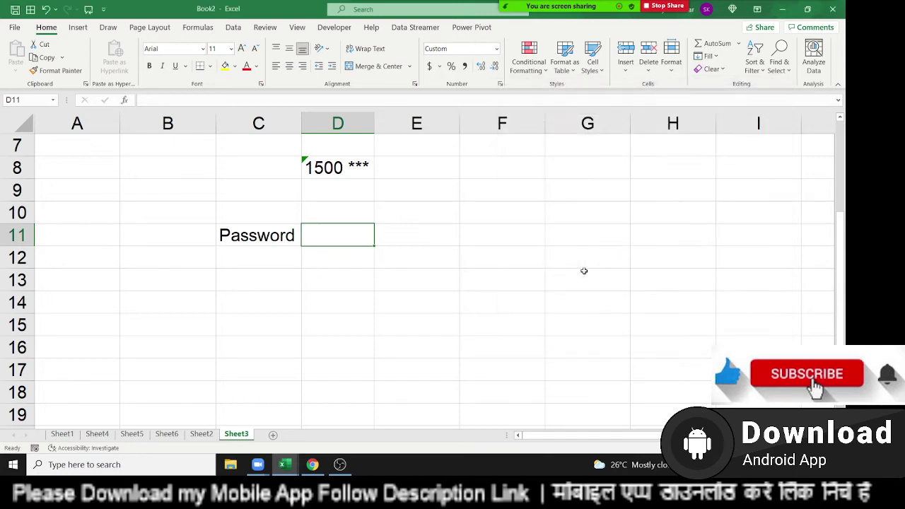
Test D11 with the number 1245 and the text 'dsf'.
text(1245)
key(Return)
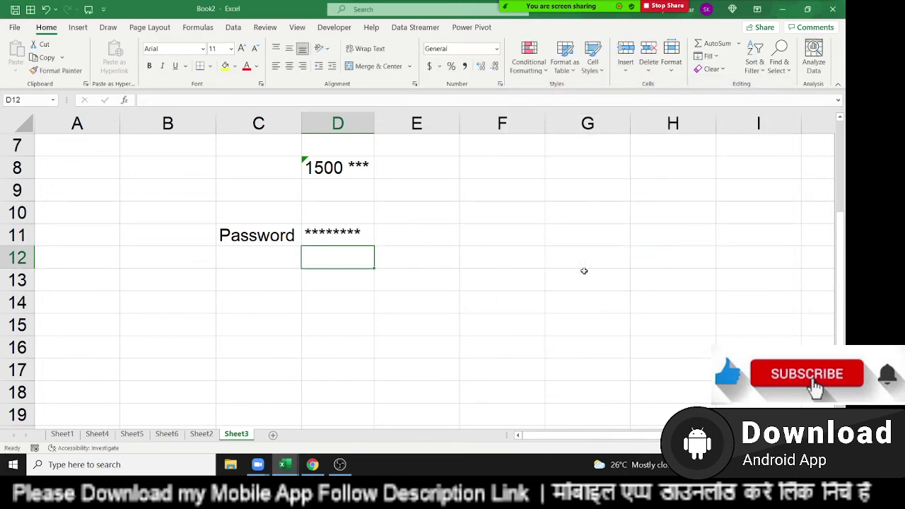
key(Up)
text(dsf)
key(Return)
key(Up)
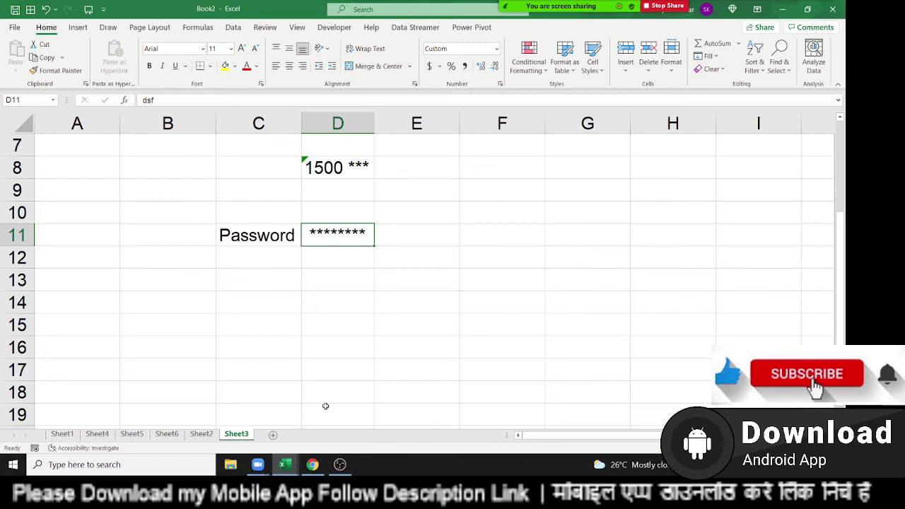
Try out a 'Name' label and a sample person's name in C14, then clear it.
click(282, 298)
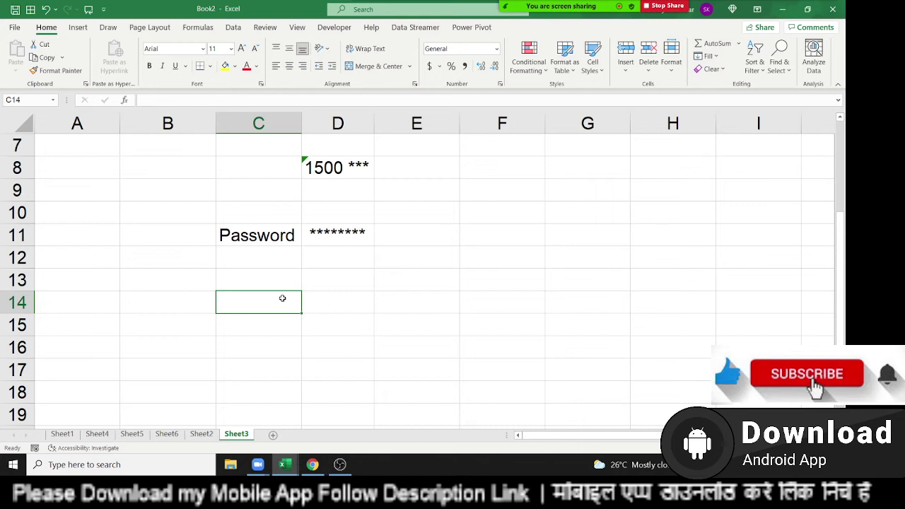
text(Pa)
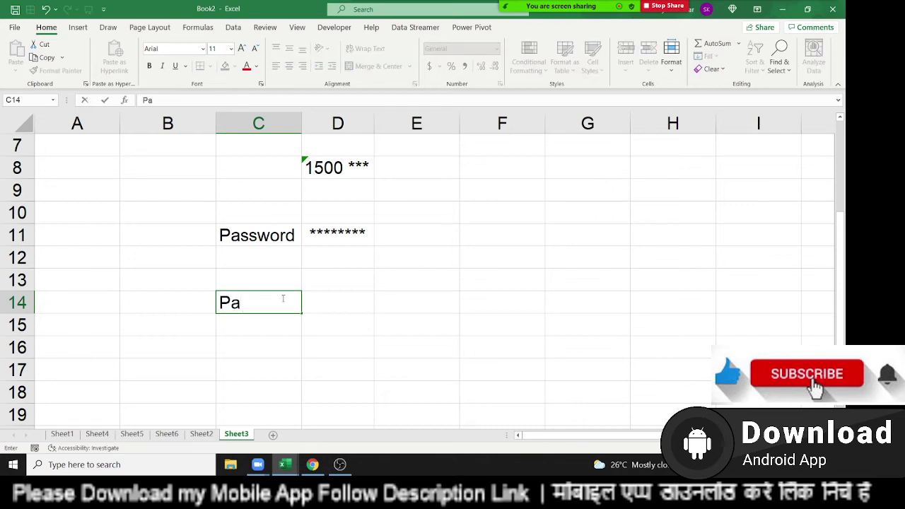
text(ss)
key(Escape)
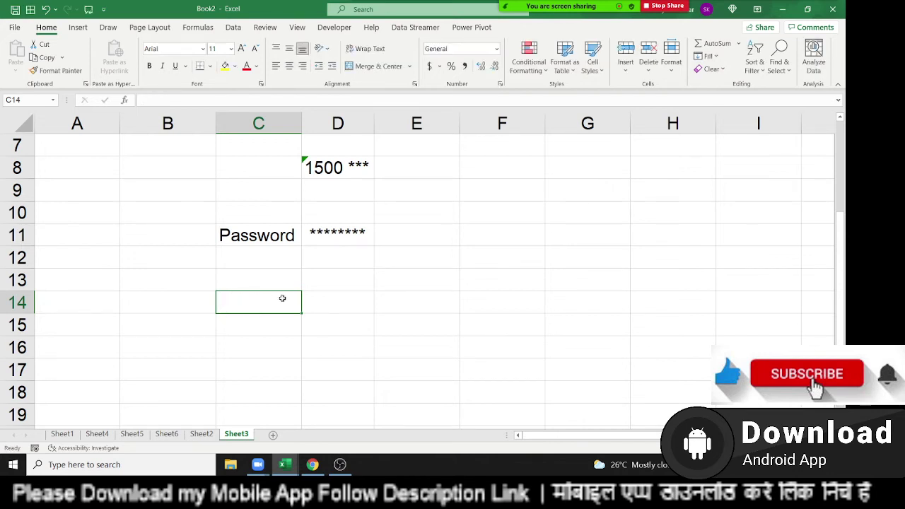
text(Name)
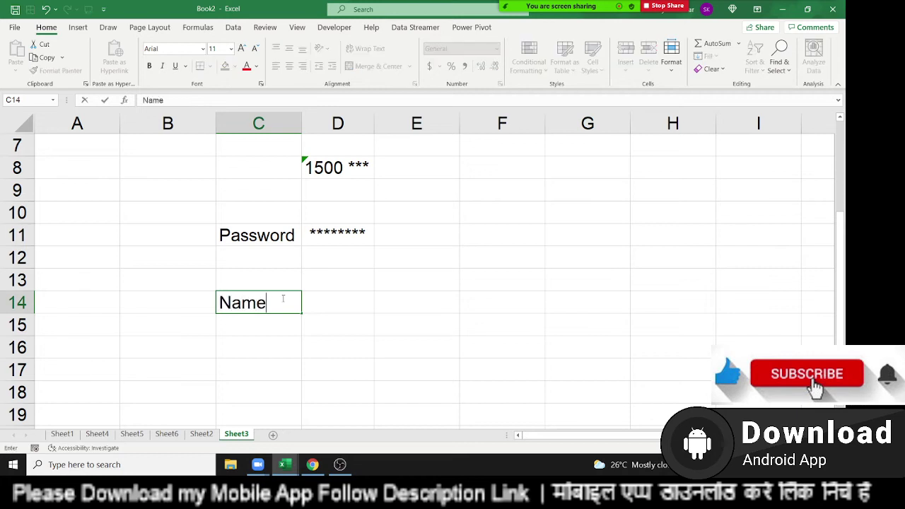
key(Return)
click(282, 298)
text(Puj)
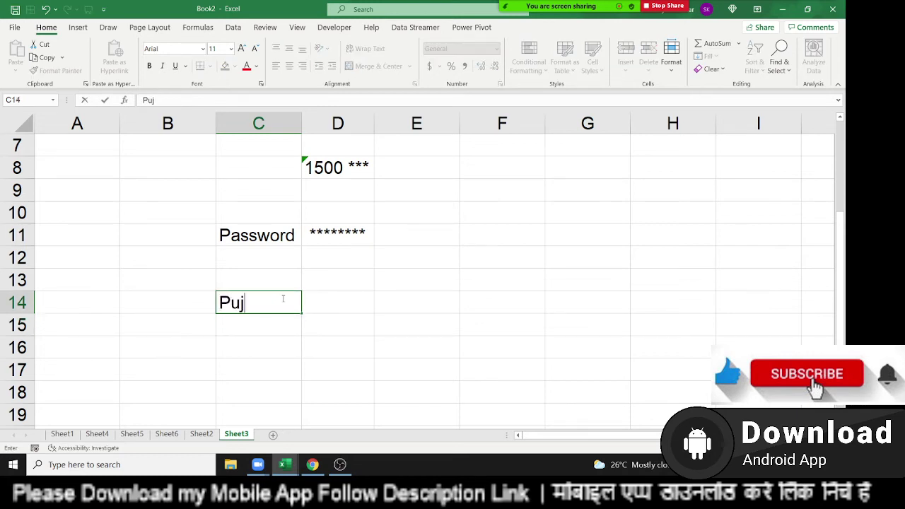
text(a)
key(Return)
click(282, 299)
key(Delete)
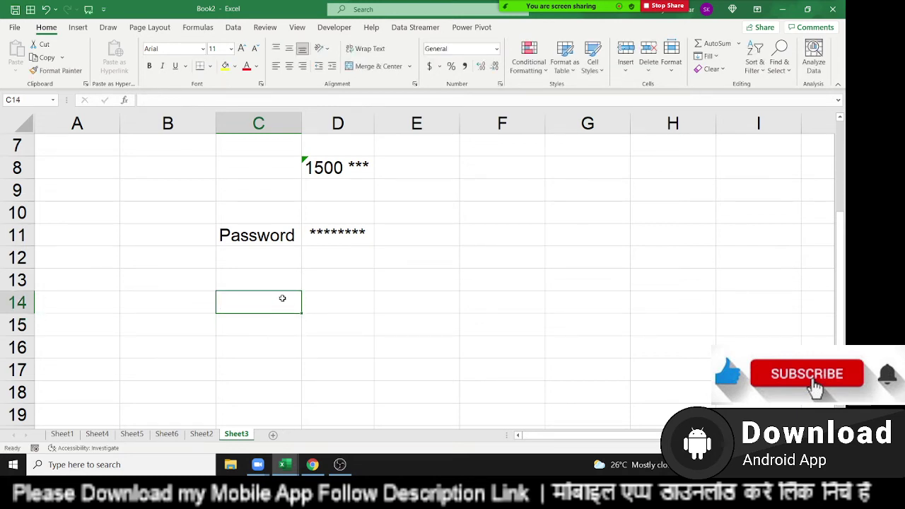
text(Name)
key(Return)
click(283, 298)
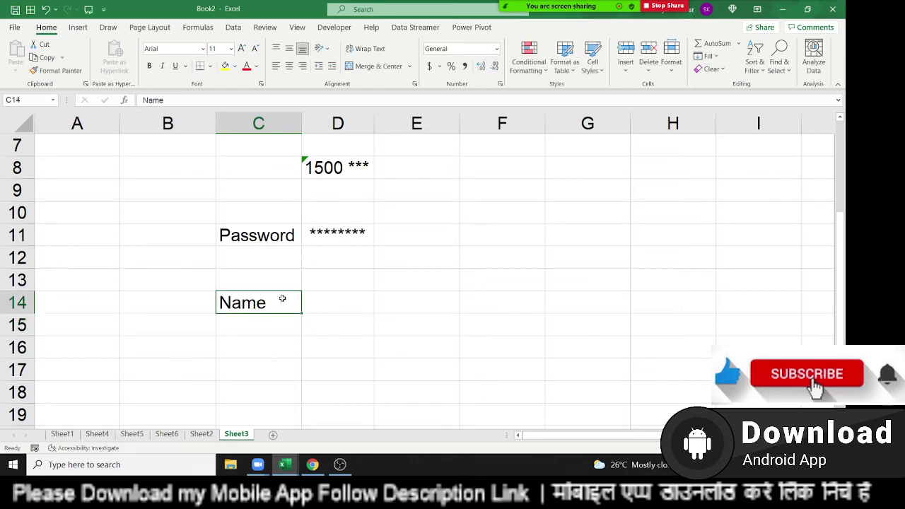
key(Delete)
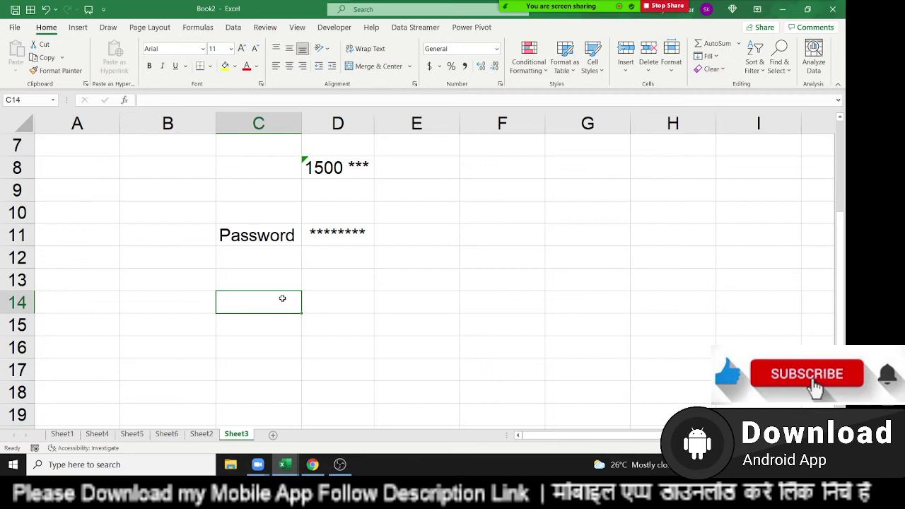
Enter 'Name' in B14, narrow column B to a sliver, and select B14:C14.
key(Left)
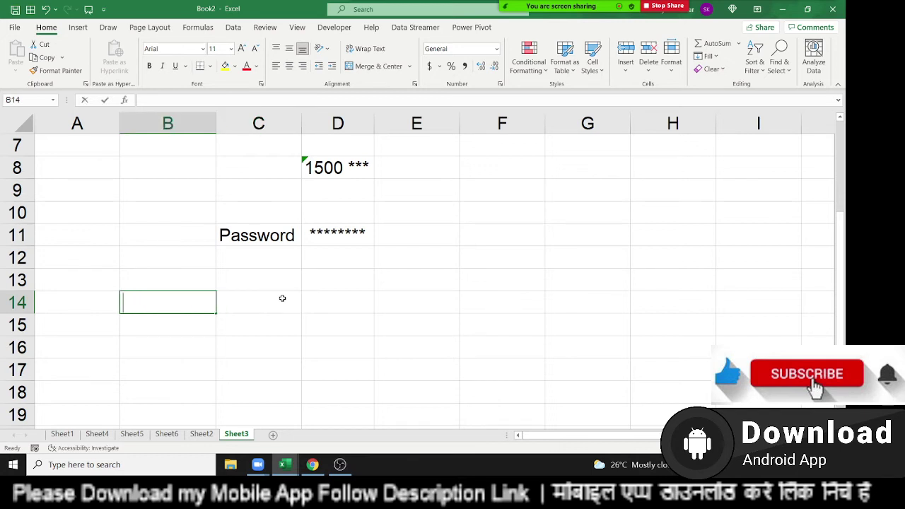
text(NA)
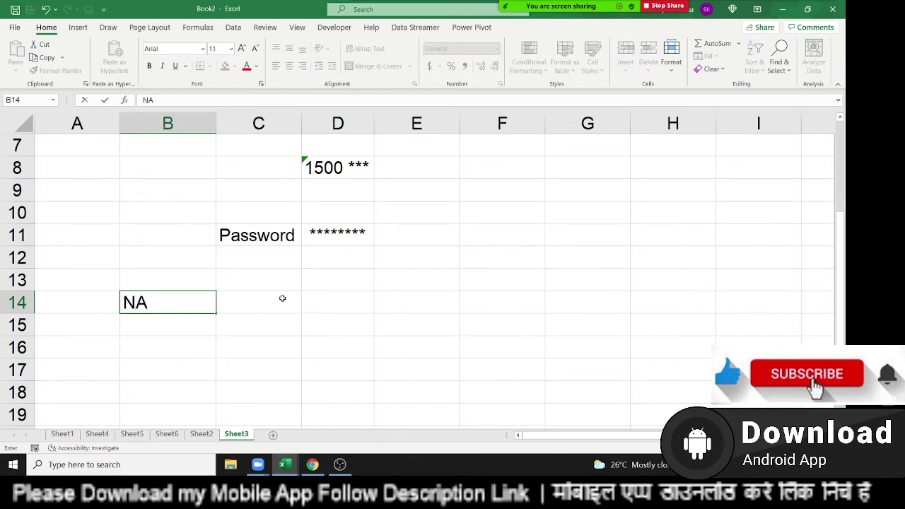
key(BackSpace)
text(am)
text(e)
key(Return)
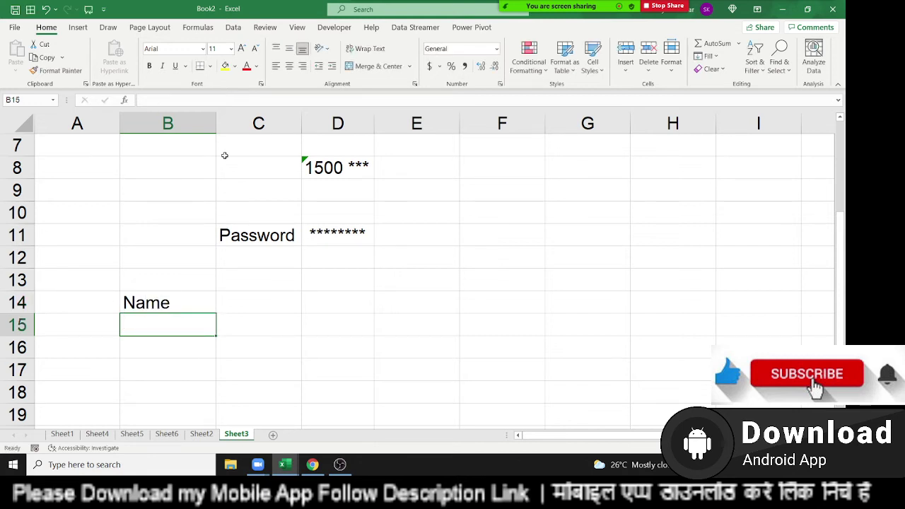
mouse_move(217, 131)
mouse_down()
mouse_move(147, 147)
mouse_move(129, 127)
mouse_up()
drag(124, 303, 191, 302)
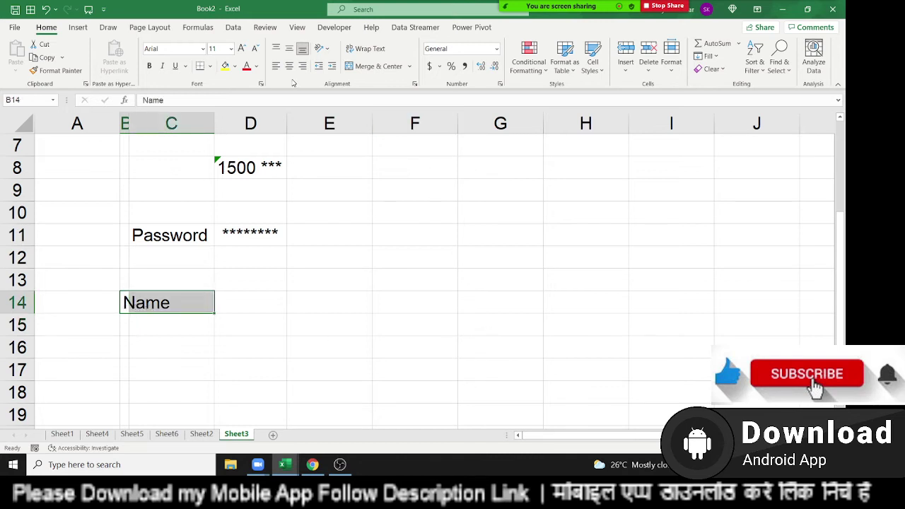
Give B14:C14 a white fill and an Outline border through Format Cells.
click(500, 83)
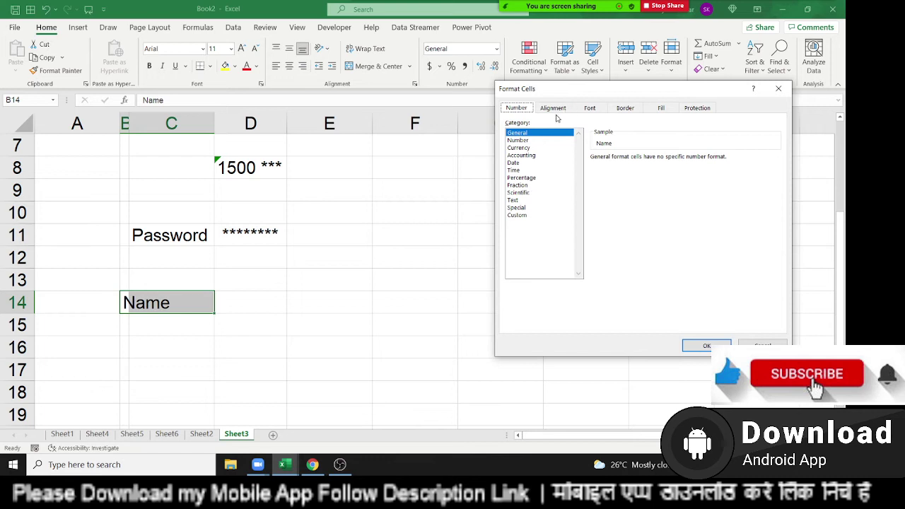
click(661, 110)
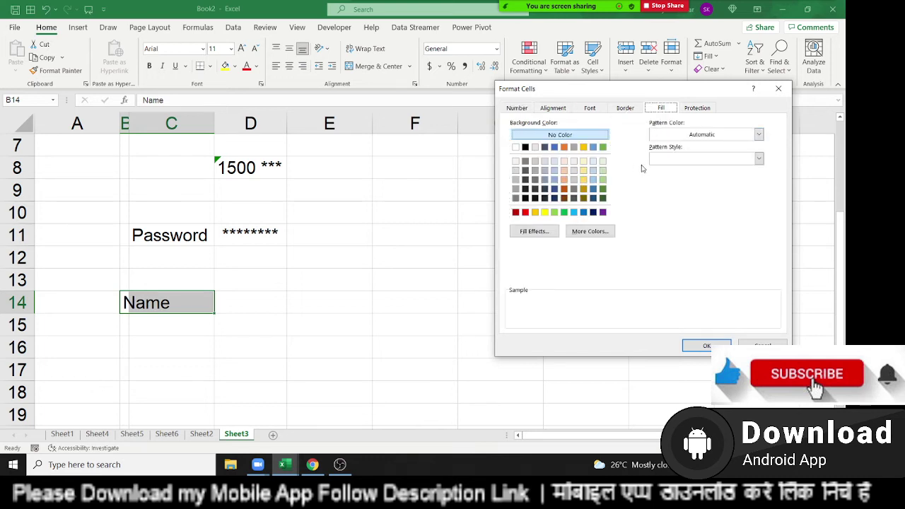
click(516, 147)
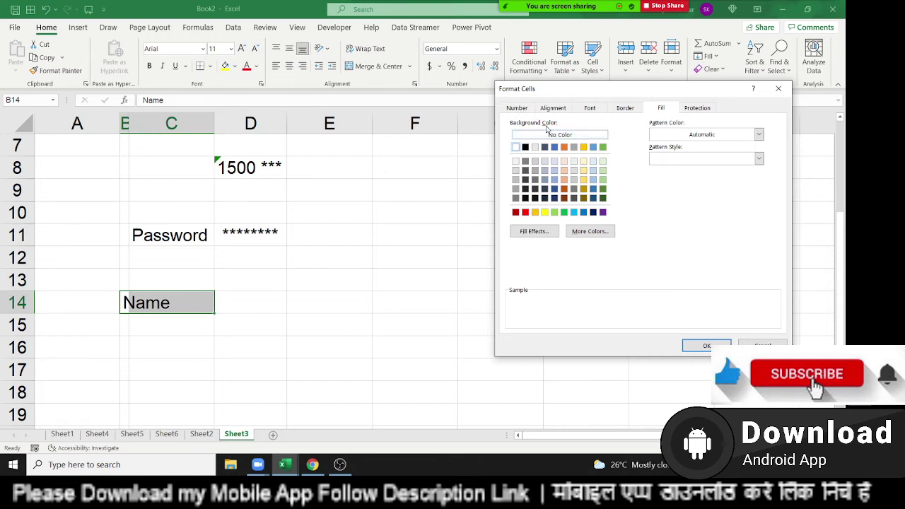
click(626, 111)
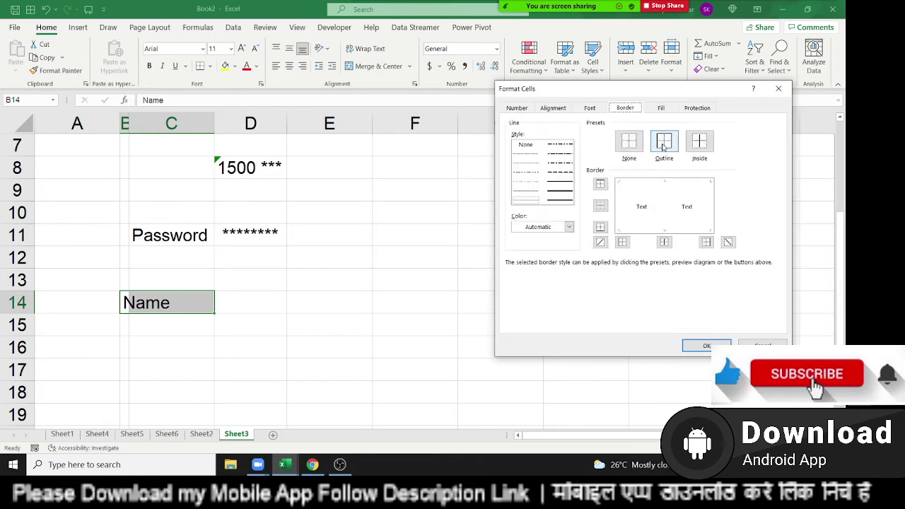
click(663, 143)
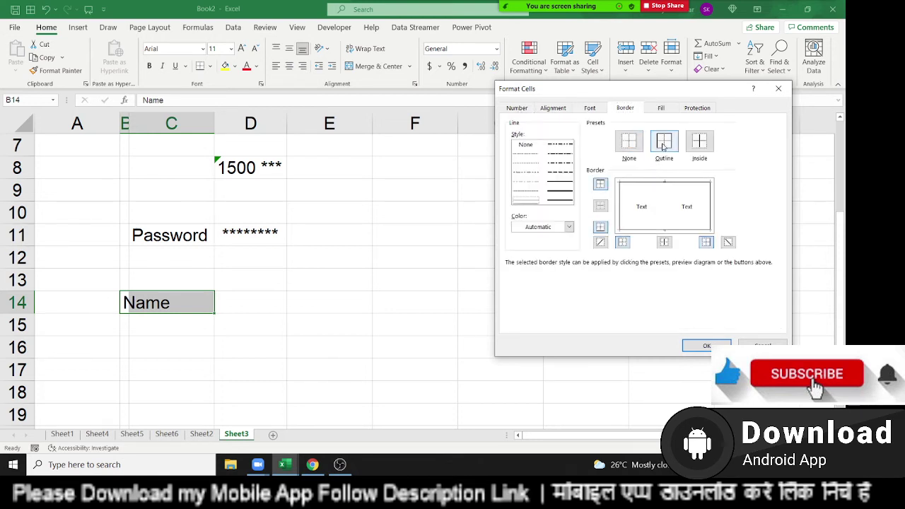
click(707, 345)
click(414, 280)
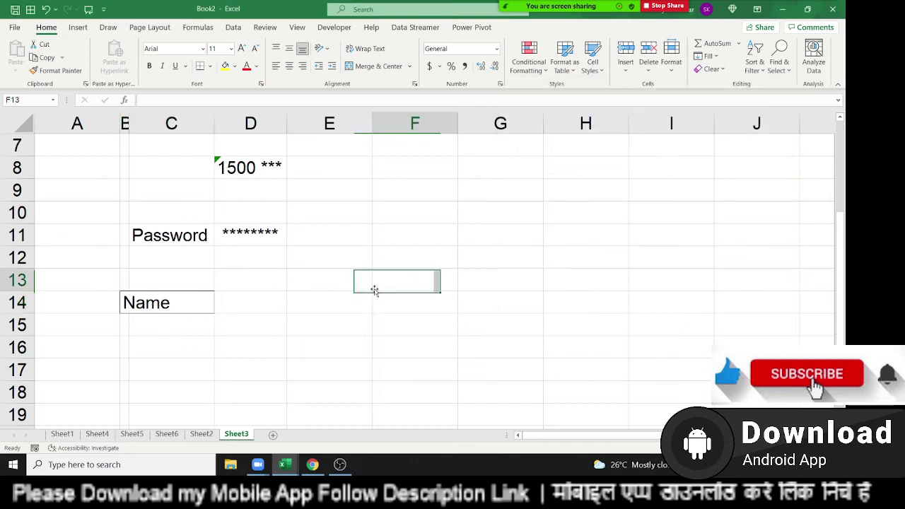
click(172, 301)
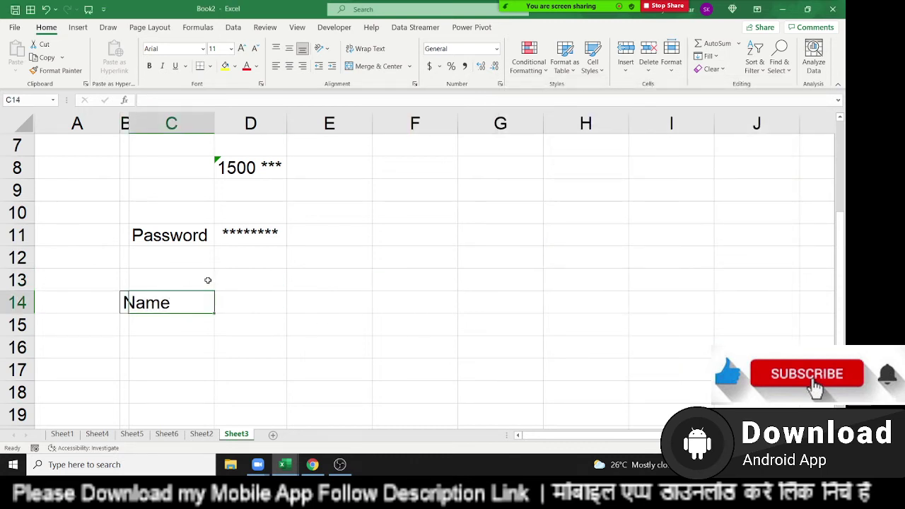
Indent the Name label, widen column C, heighten row 14 and middle-align the label.
click(125, 299)
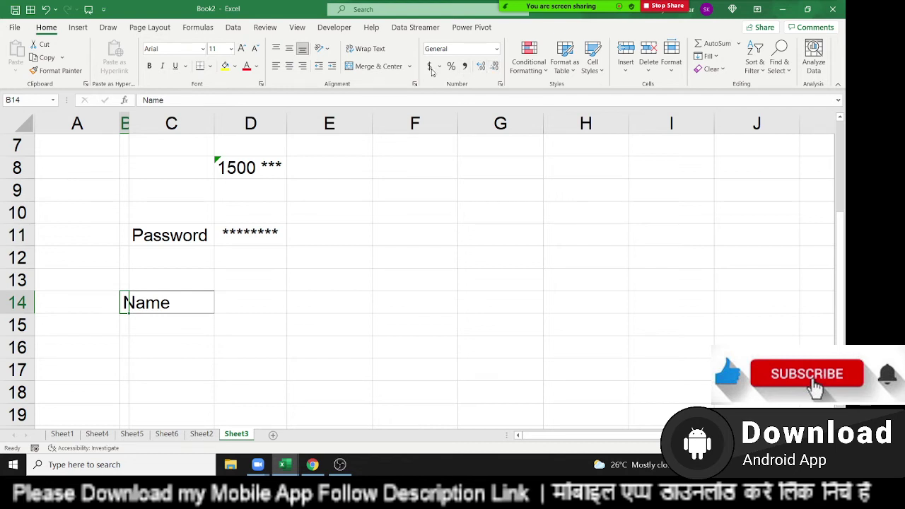
click(330, 68)
click(330, 68)
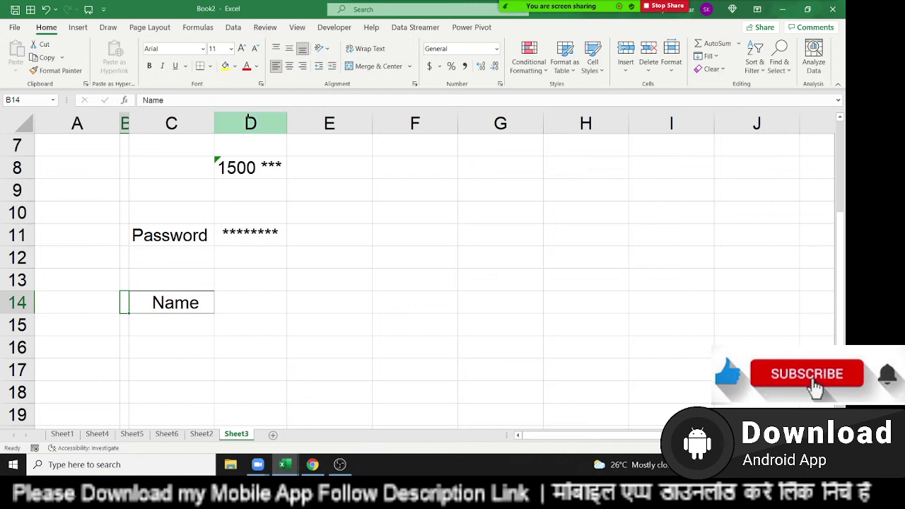
drag(214, 121, 273, 124)
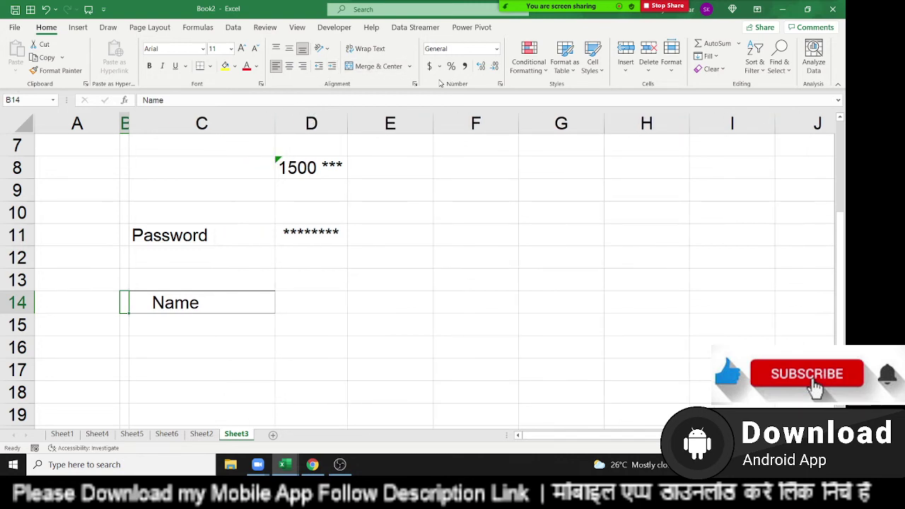
click(336, 67)
click(336, 67)
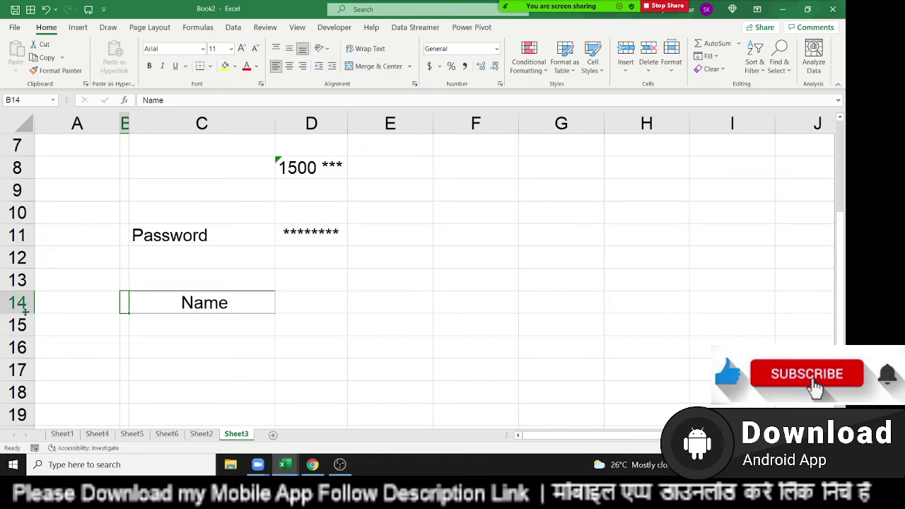
drag(21, 314, 21, 331)
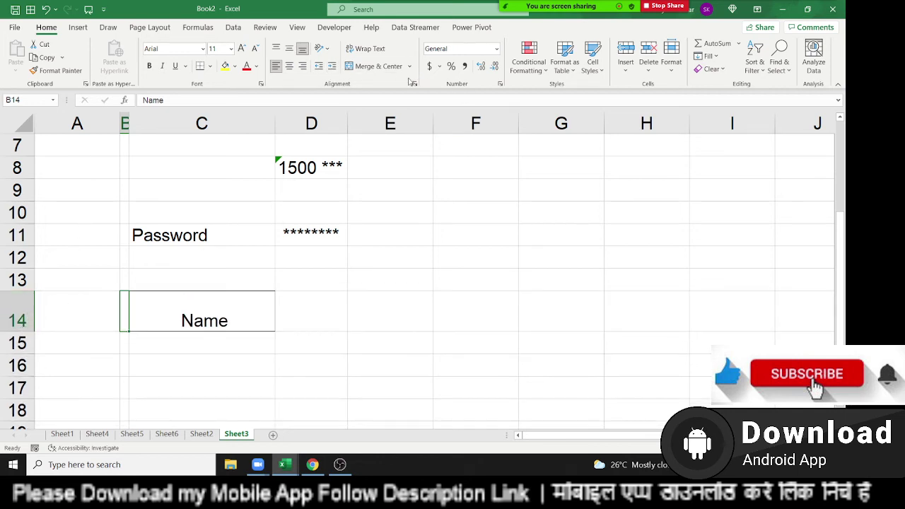
click(289, 48)
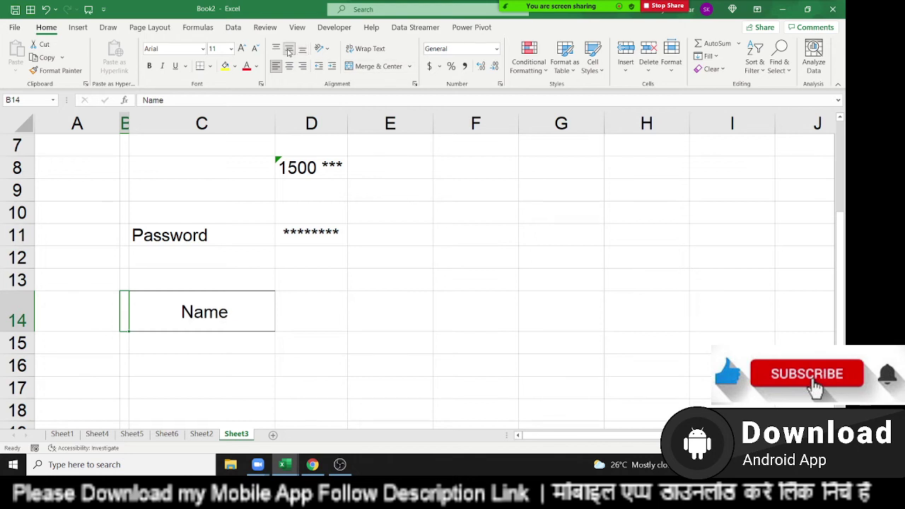
Set the Name label's font colour to light grey and middle-align it.
click(256, 65)
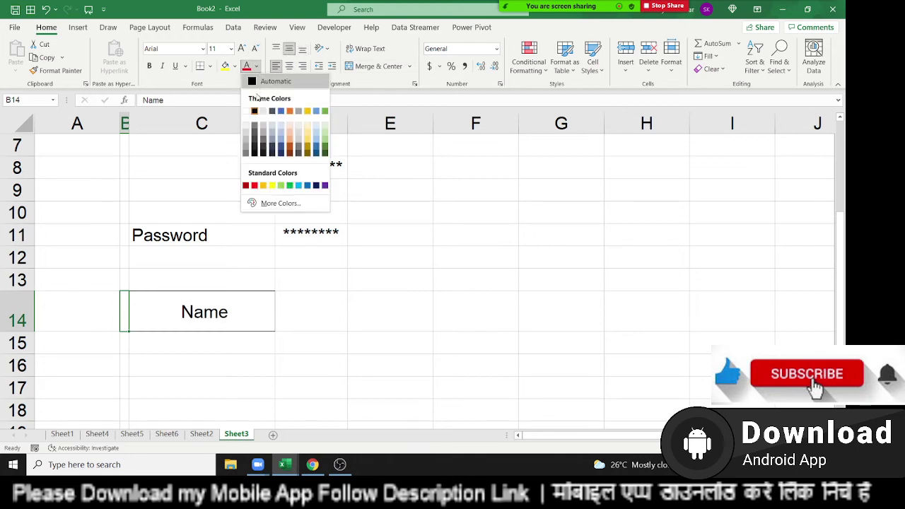
click(247, 146)
click(345, 320)
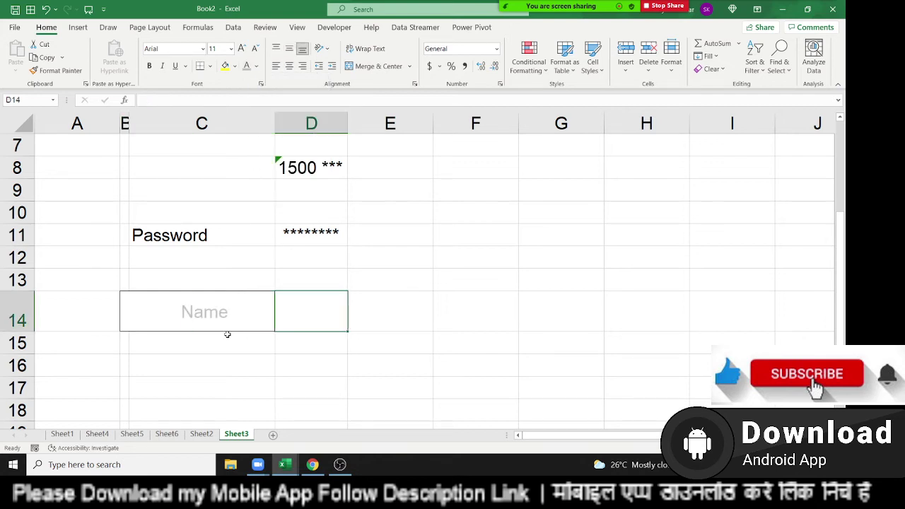
click(180, 313)
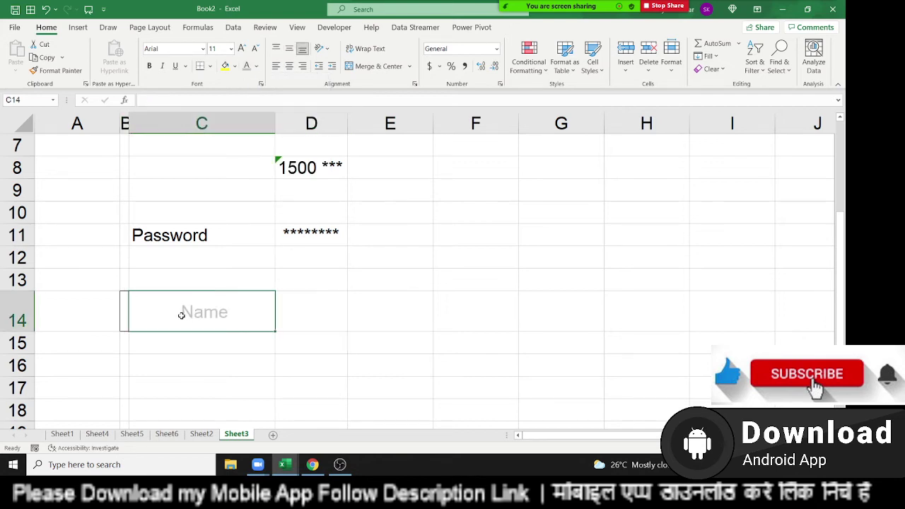
click(256, 66)
click(259, 82)
click(289, 48)
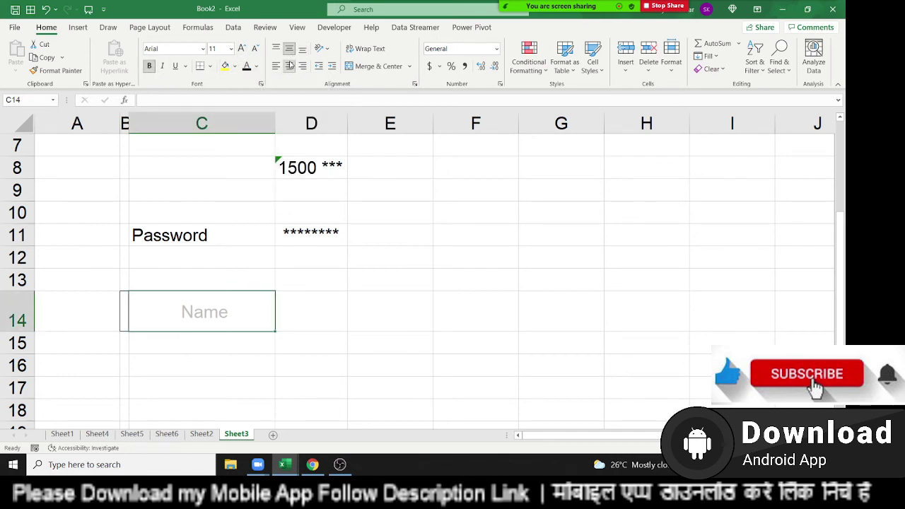
click(350, 261)
click(213, 368)
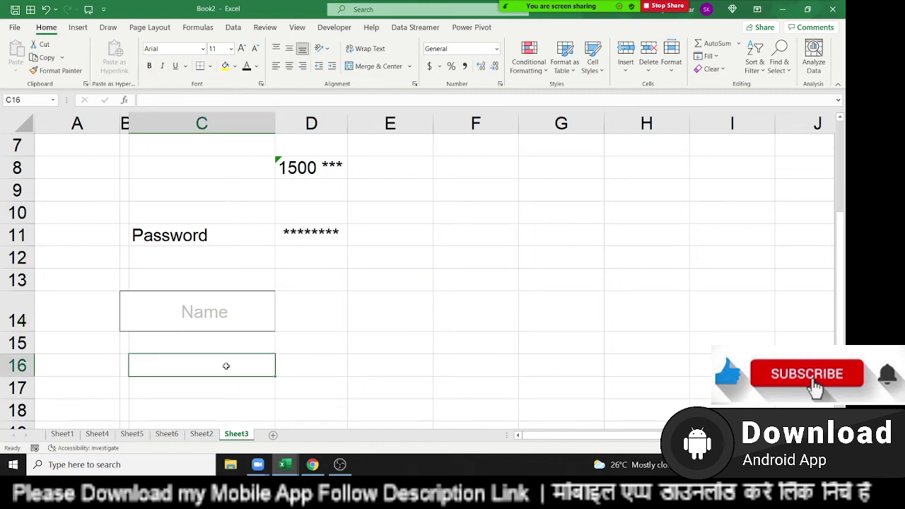
click(213, 316)
text(P)
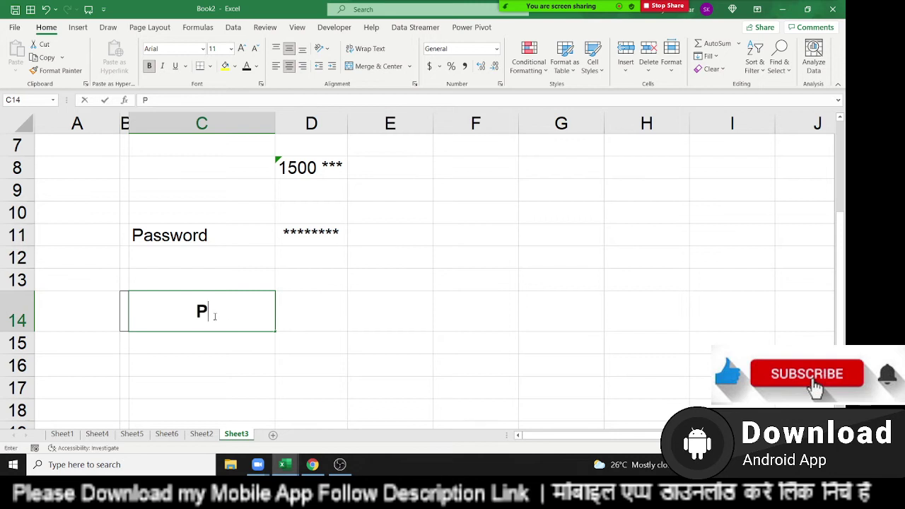
text(uja)
key(Return)
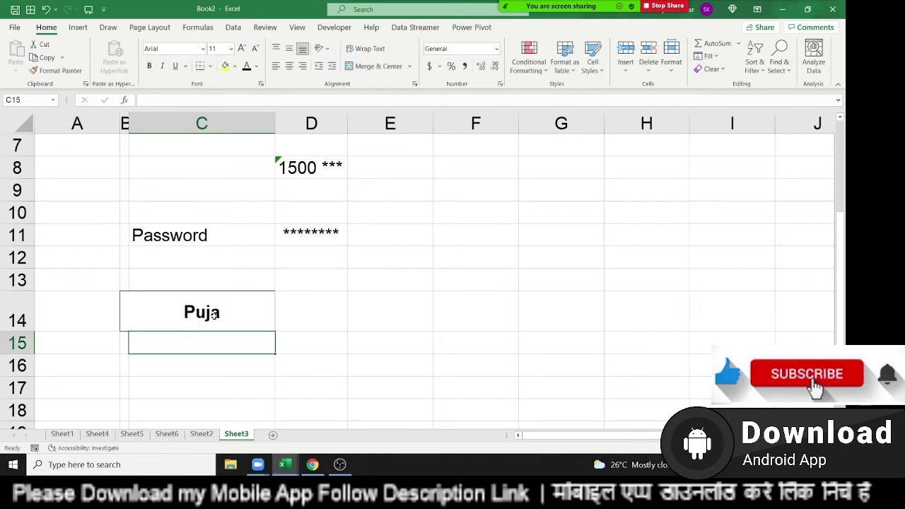
click(213, 316)
key(Delete)
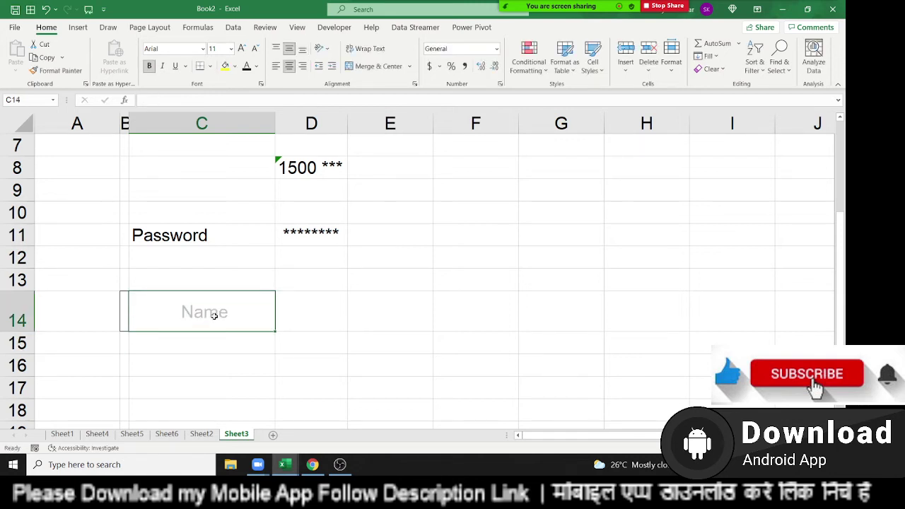
mouse_move(293, 479)
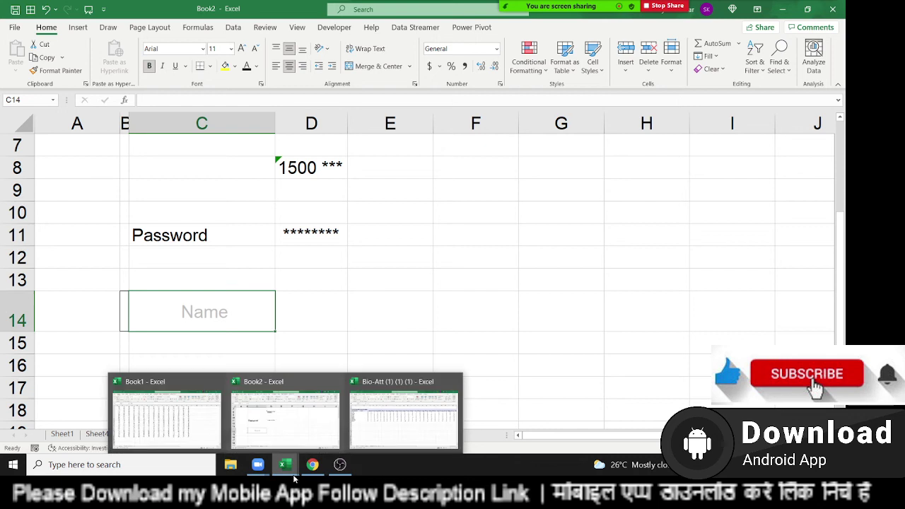
text(Ud)
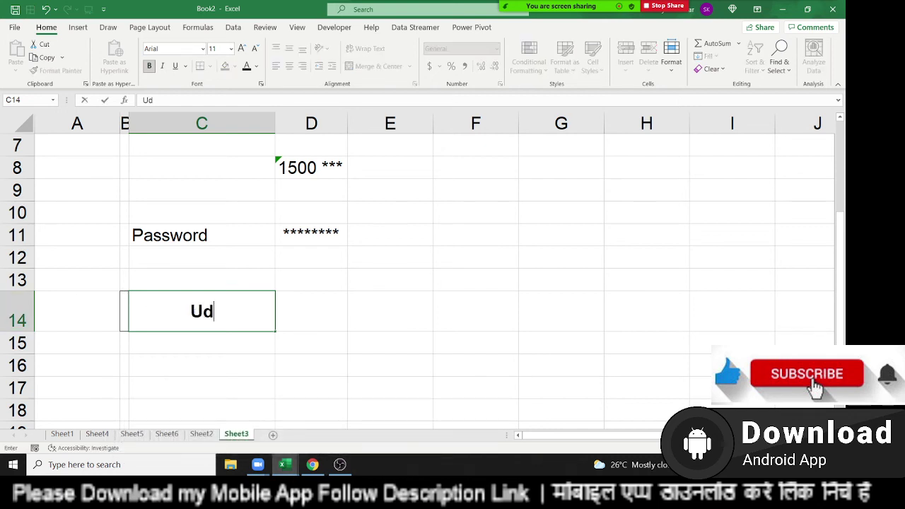
text(ay)
key(Return)
key(Delete)
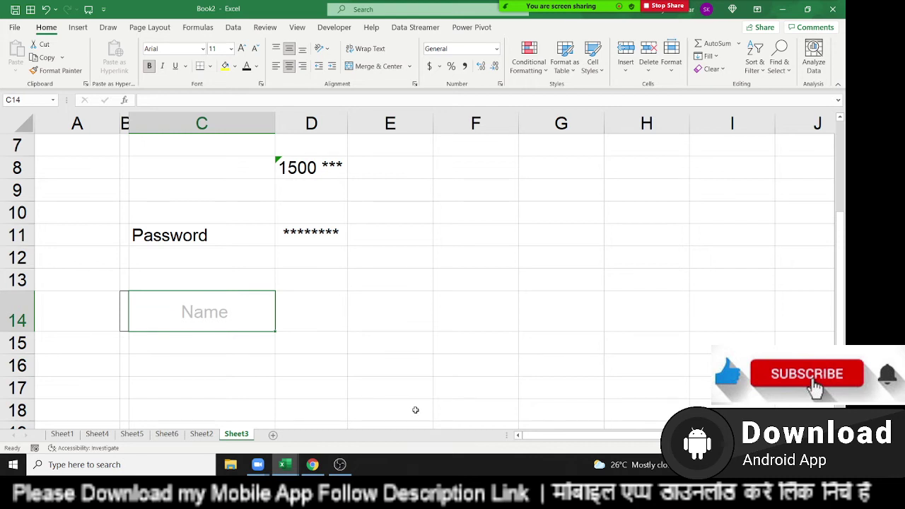
text(Uday)
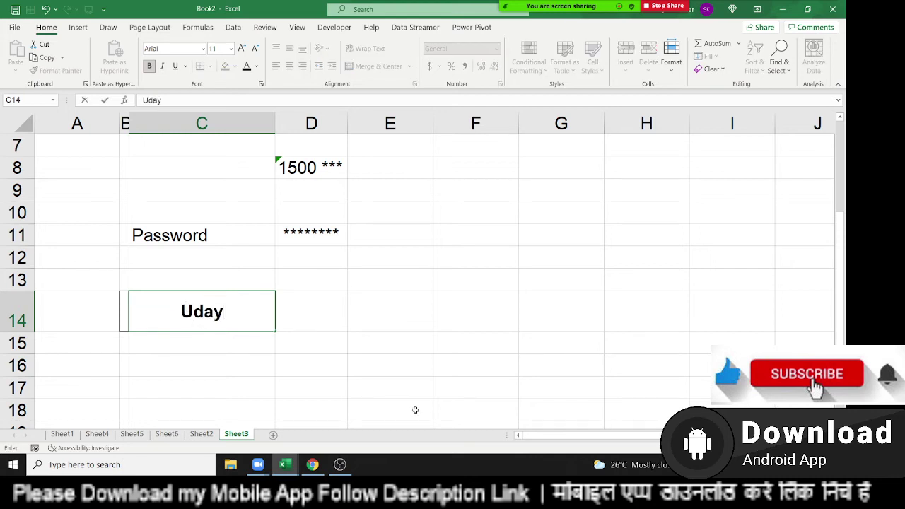
key(Return)
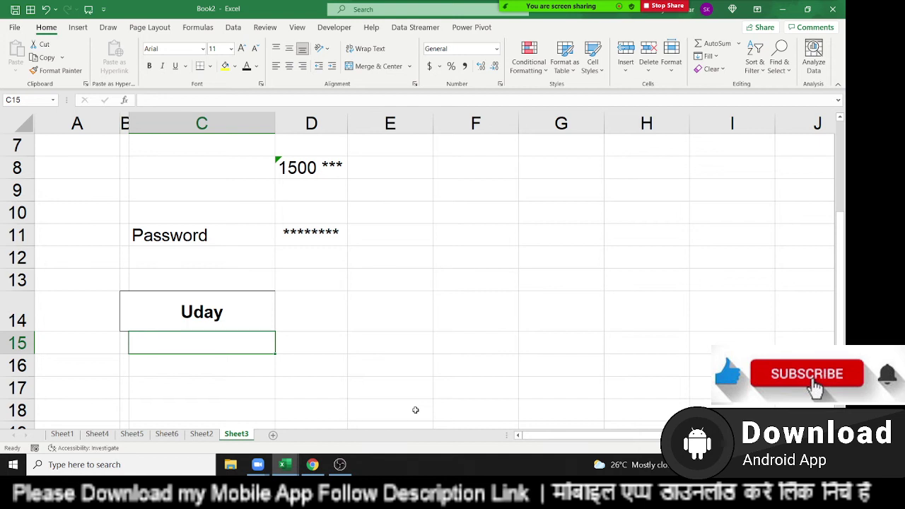
key(Up)
key(Delete)
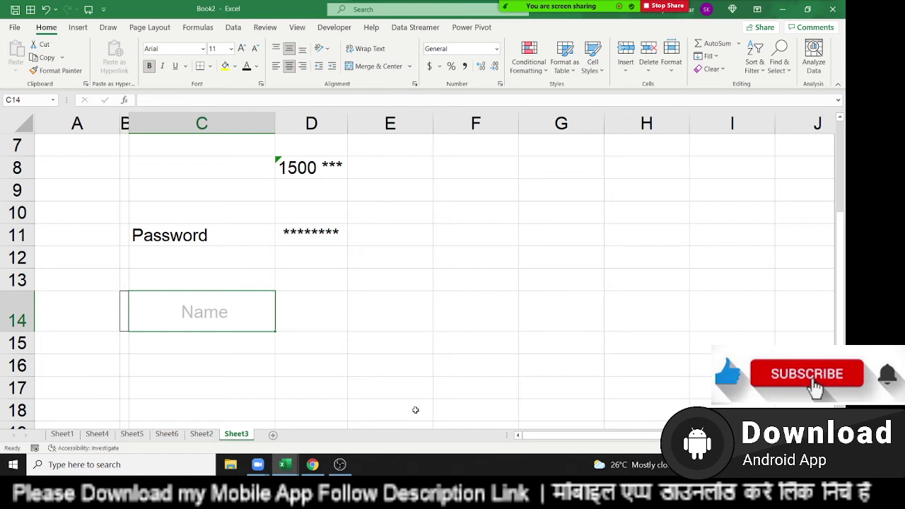
click(303, 242)
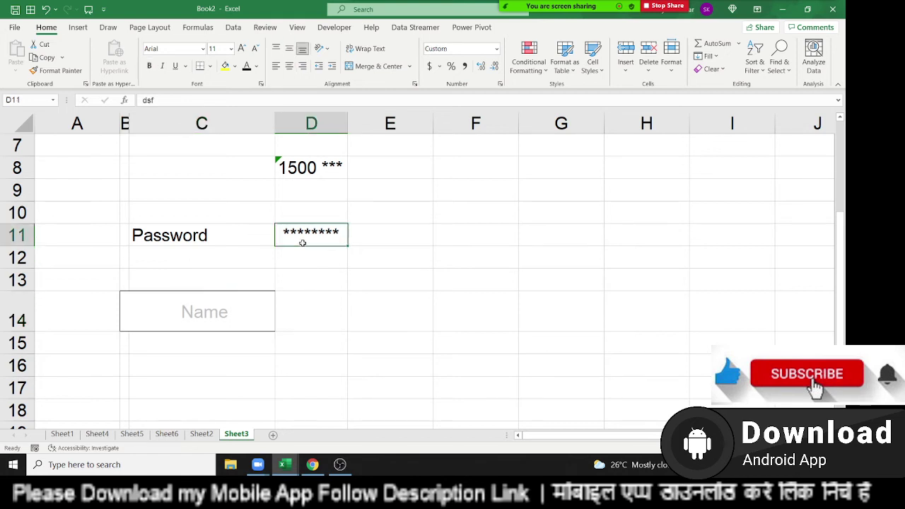
click(262, 307)
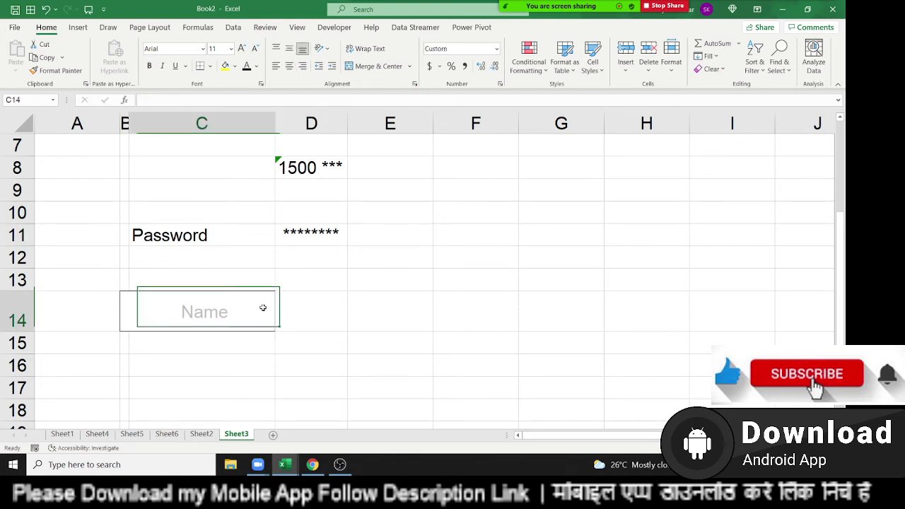
scroll(265, 308, down, 1)
scroll(266, 307, down, 2)
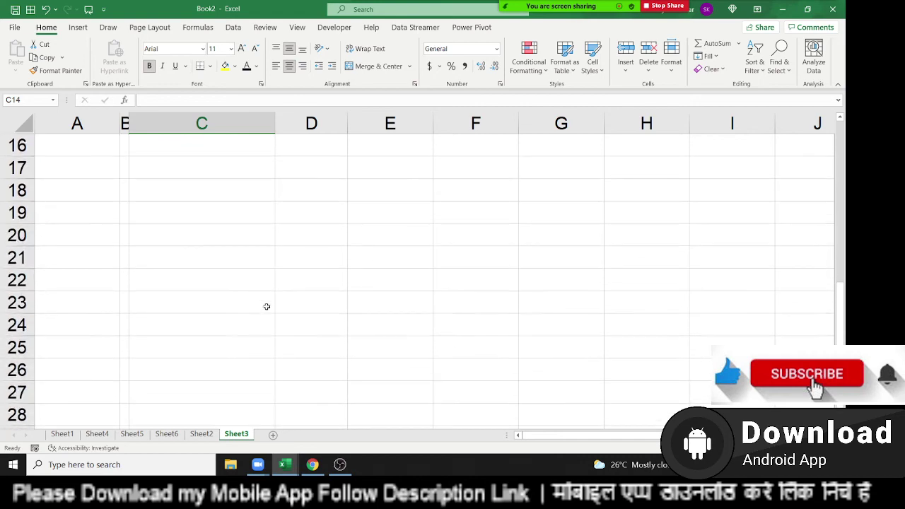
Open the number format guidelines page and expand the text and spacing guidelines.
click(313, 466)
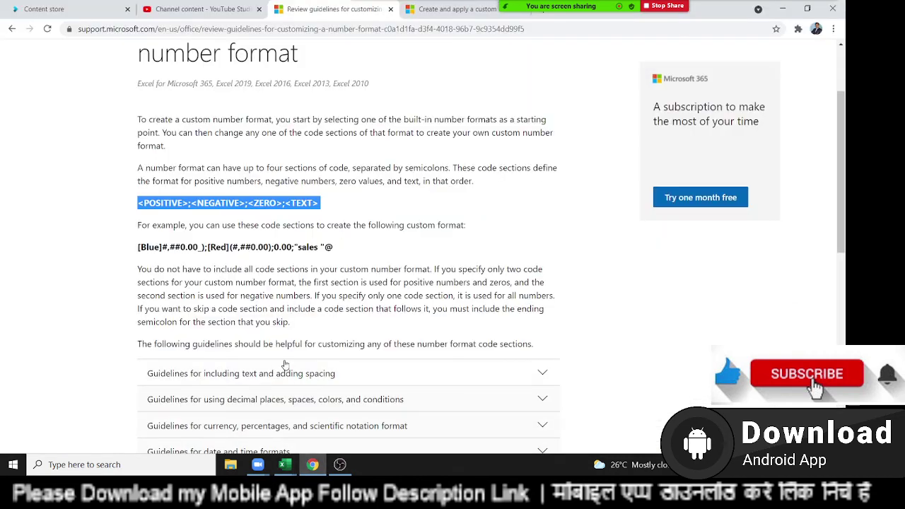
click(545, 375)
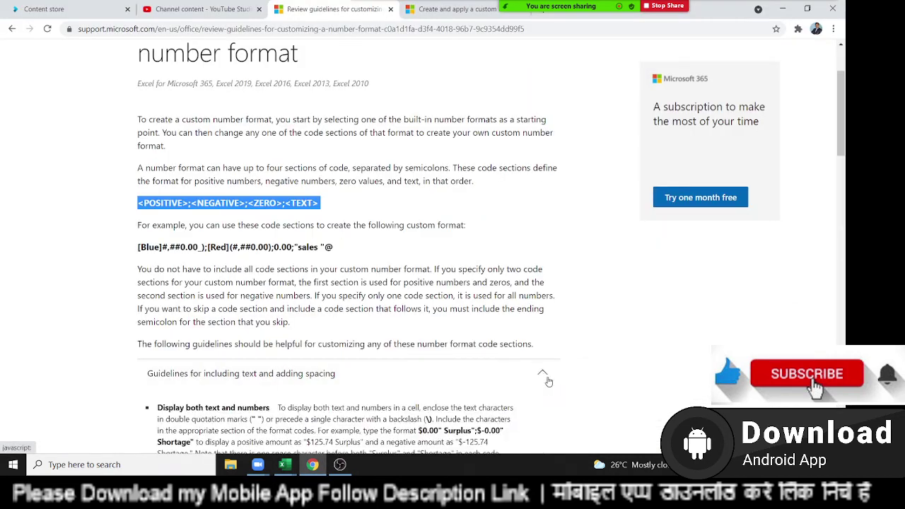
scroll(547, 378, down, 3)
scroll(547, 378, down, 3)
scroll(548, 365, down, 5)
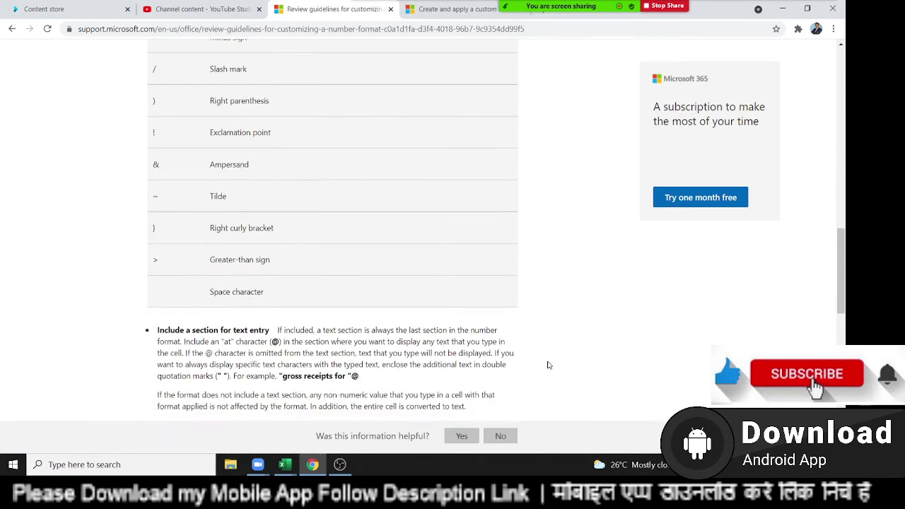
scroll(548, 365, down, 1)
scroll(548, 365, up, 2)
scroll(547, 365, up, 6)
scroll(548, 365, up, 4)
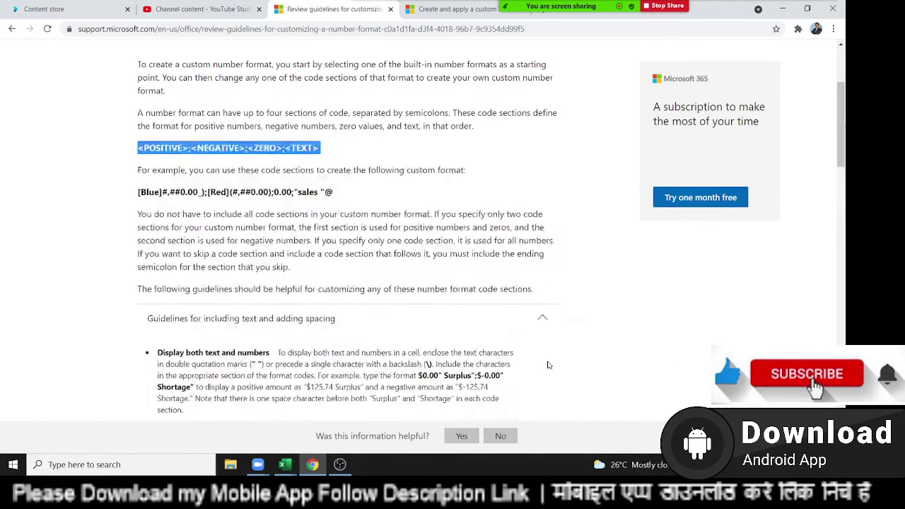
scroll(433, 331, down, 3)
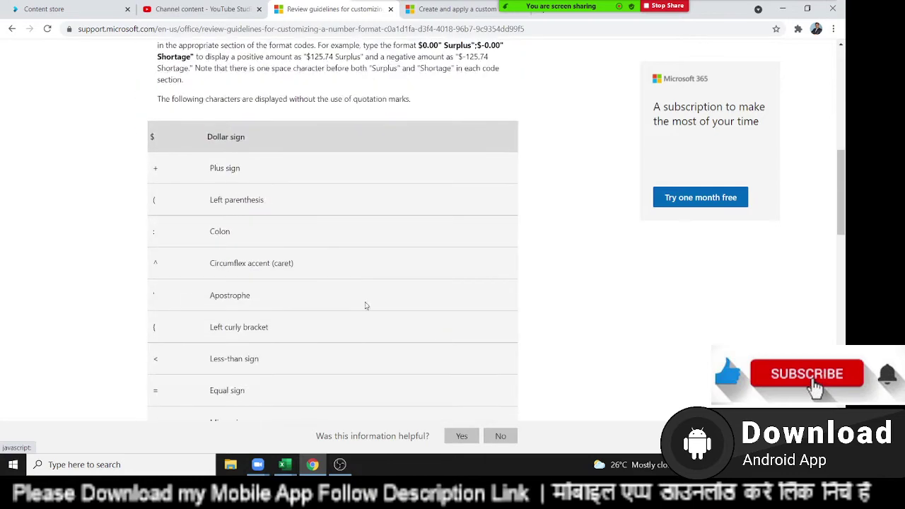
scroll(158, 266, down, 3)
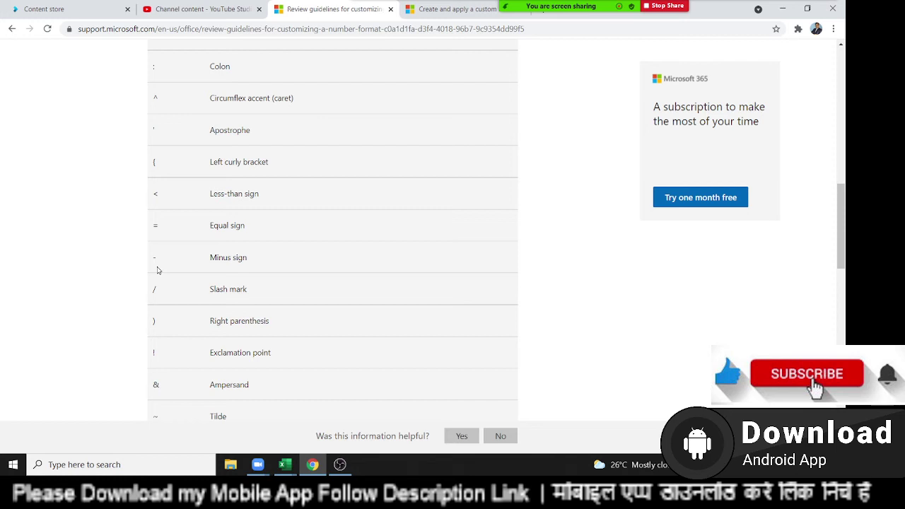
scroll(157, 292, down, 5)
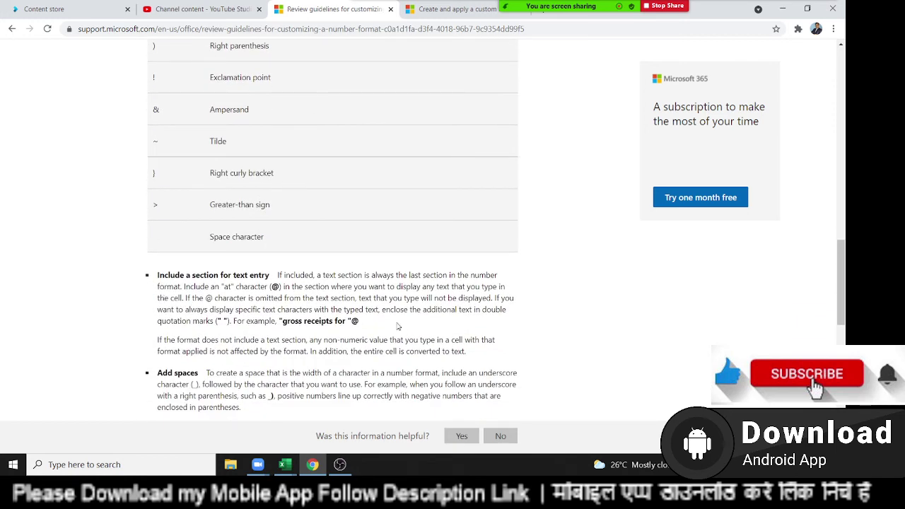
drag(352, 320, 344, 326)
scroll(344, 326, down, 2)
scroll(315, 337, down, 3)
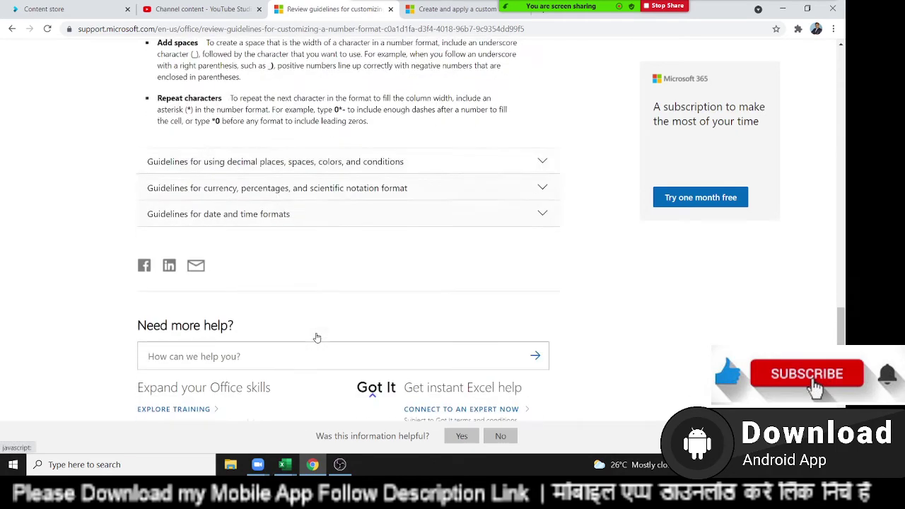
Expand the decimals, colours and conditions guidelines and select the [Red][<=100];[Blue][>100] example.
click(144, 161)
scroll(161, 190, down, 5)
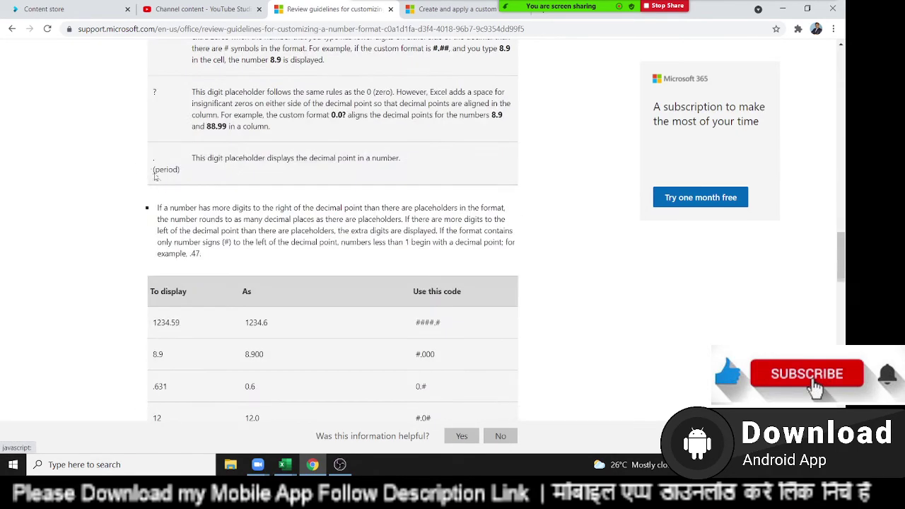
scroll(160, 190, down, 3)
scroll(161, 189, down, 4)
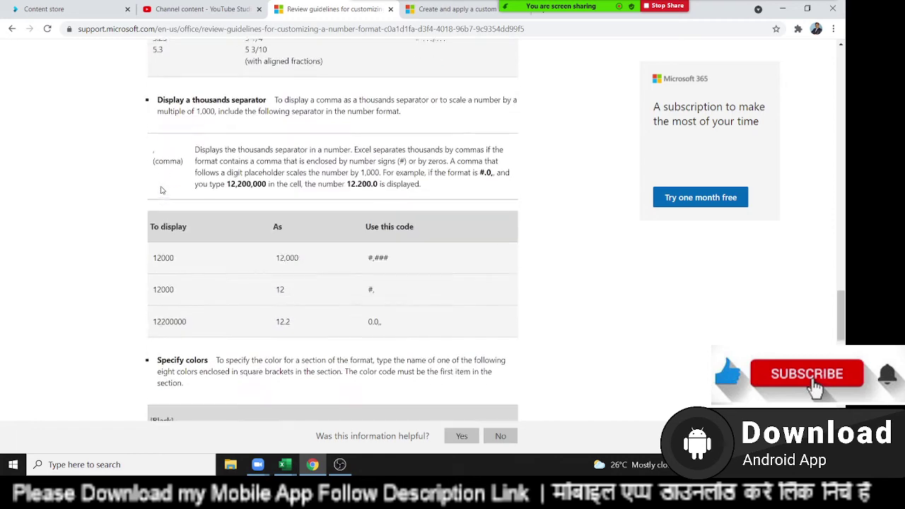
double_click(195, 256)
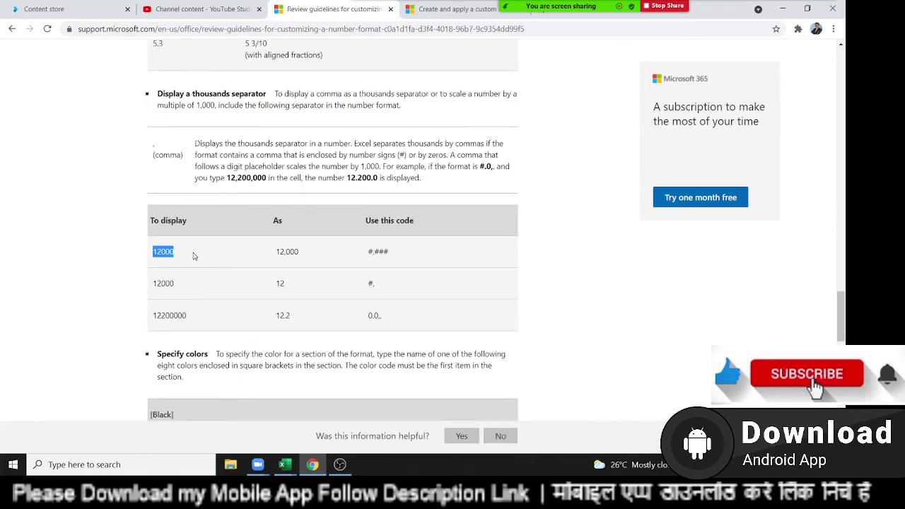
scroll(194, 258, down, 5)
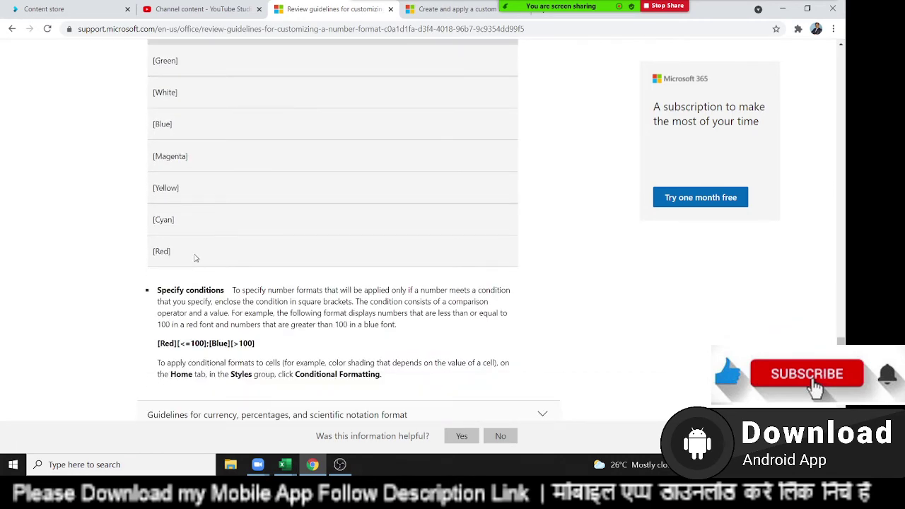
scroll(195, 257, up, 1)
triple_click(252, 400)
key(ctrl+c)
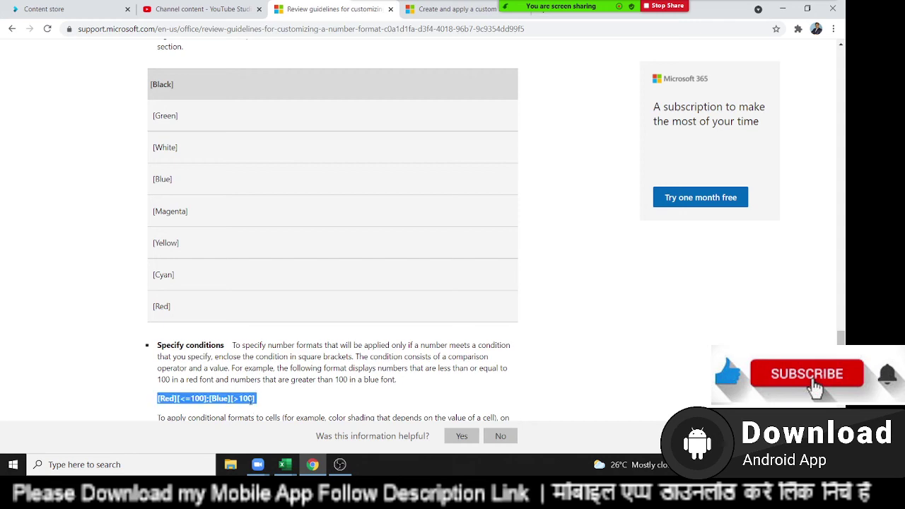
Change the Bio-Att pivot's custom format to "P";;[RED]"A" so absent marks show red.
key(alt+Tab)
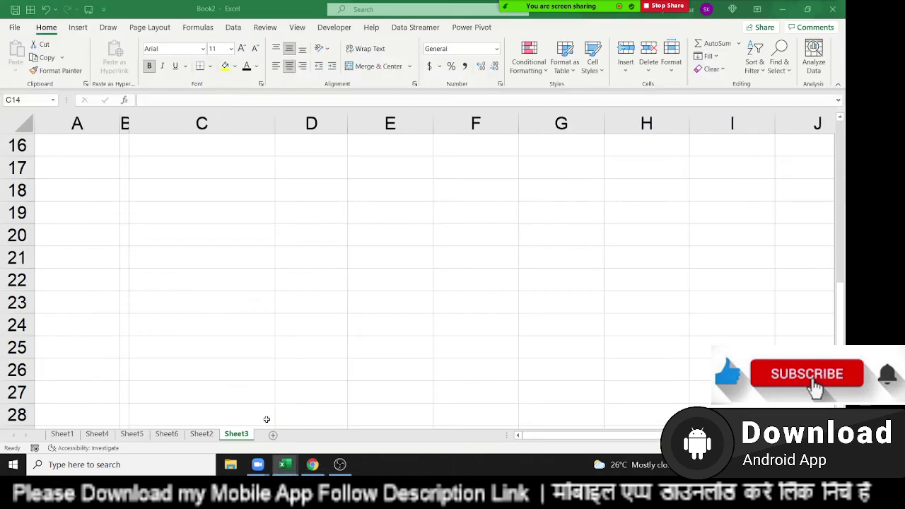
mouse_move(286, 464)
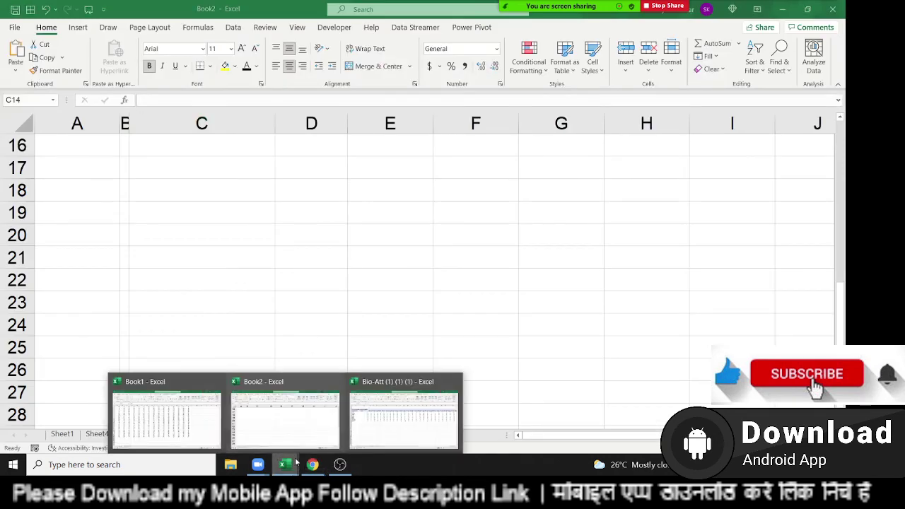
click(378, 420)
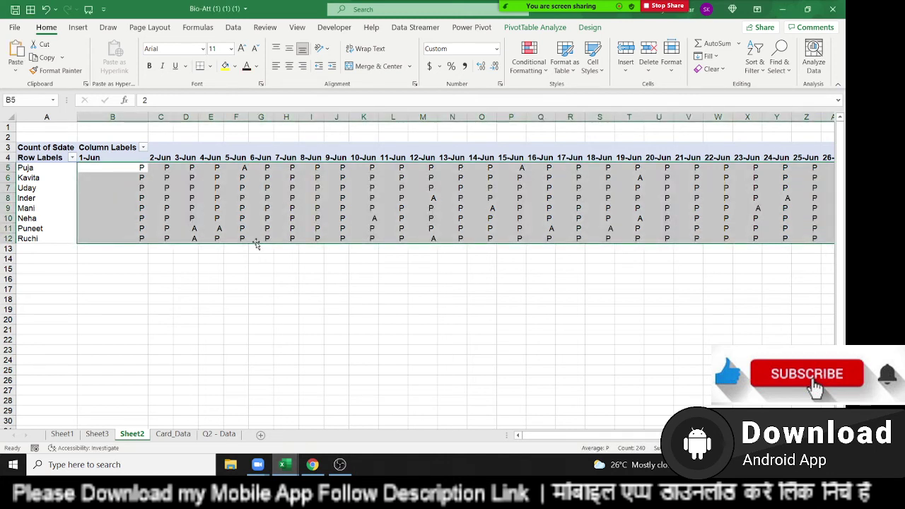
click(500, 84)
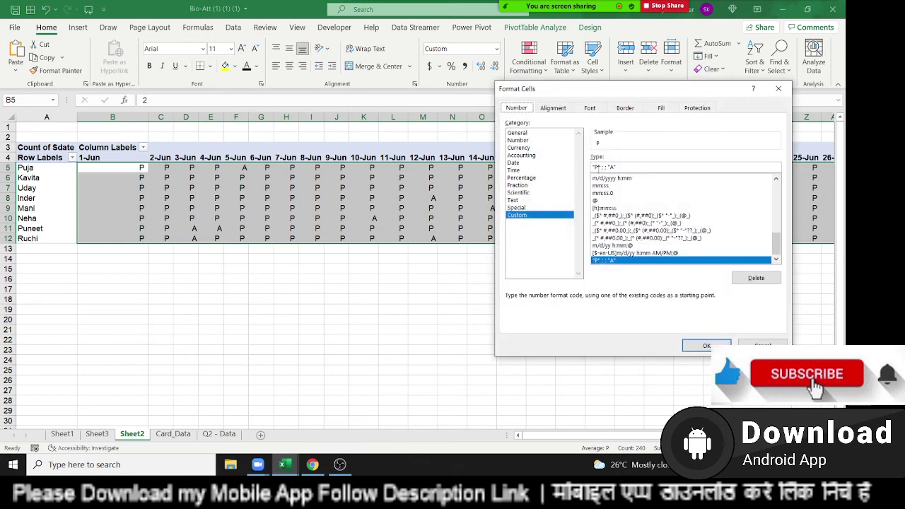
click(598, 167)
text(;[)
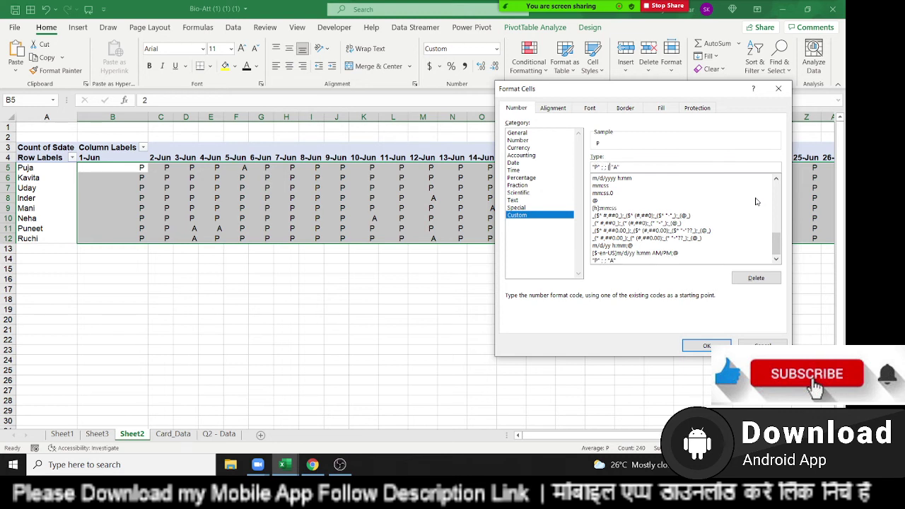
text(RED)
text(])
click(708, 345)
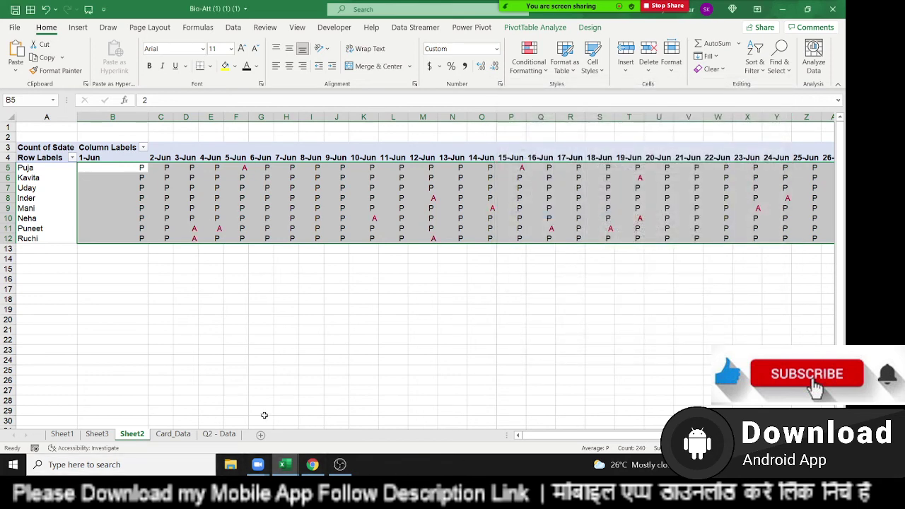
Select F17:F26 in Book2 and paste [Red][<=100];[Blue][>100] as its custom number format.
key(alt+Tab)
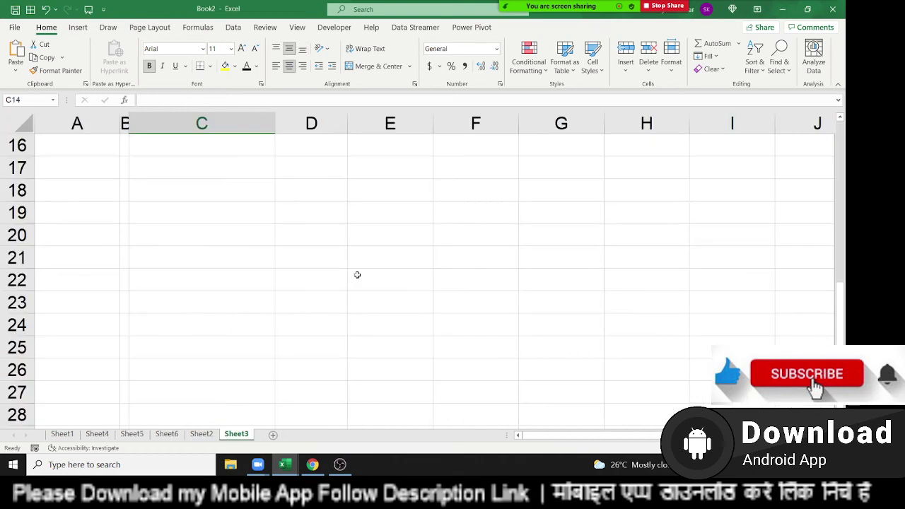
drag(478, 167, 463, 373)
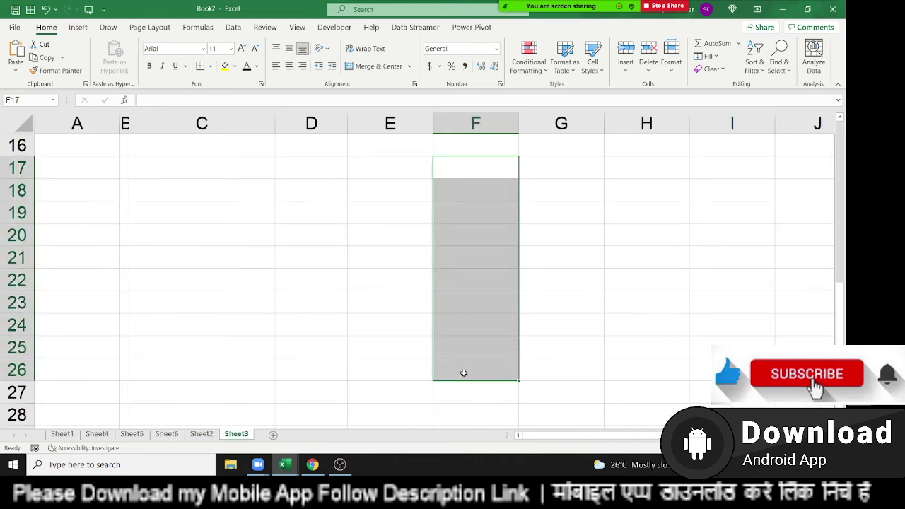
click(499, 84)
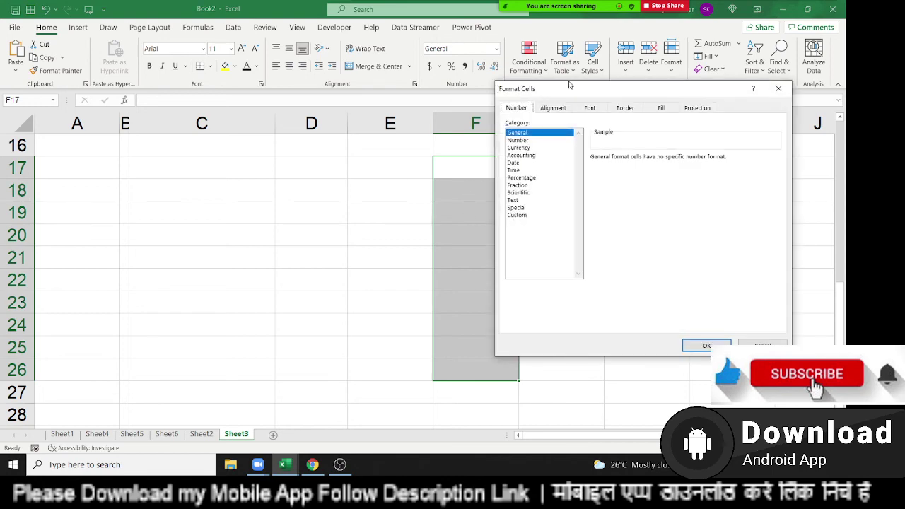
drag(569, 86, 122, 117)
click(83, 246)
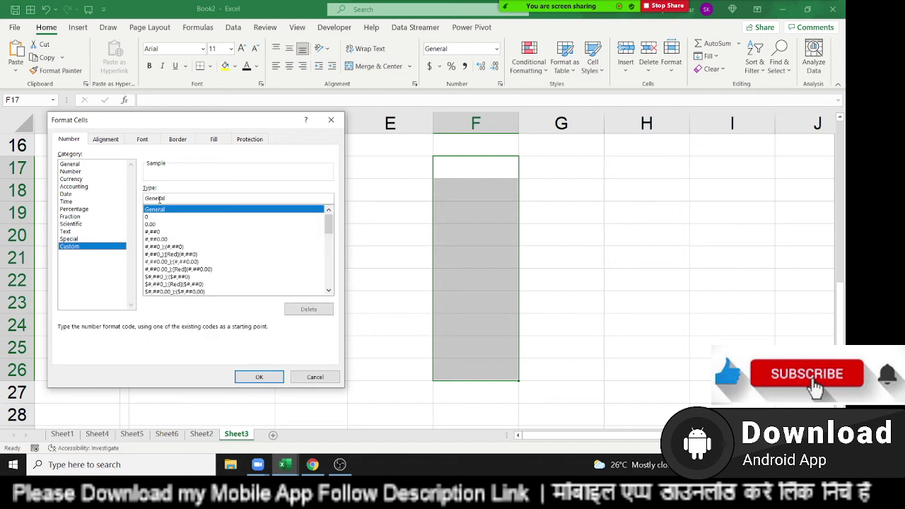
click(181, 200)
double_click(181, 200)
key(ctrl+v)
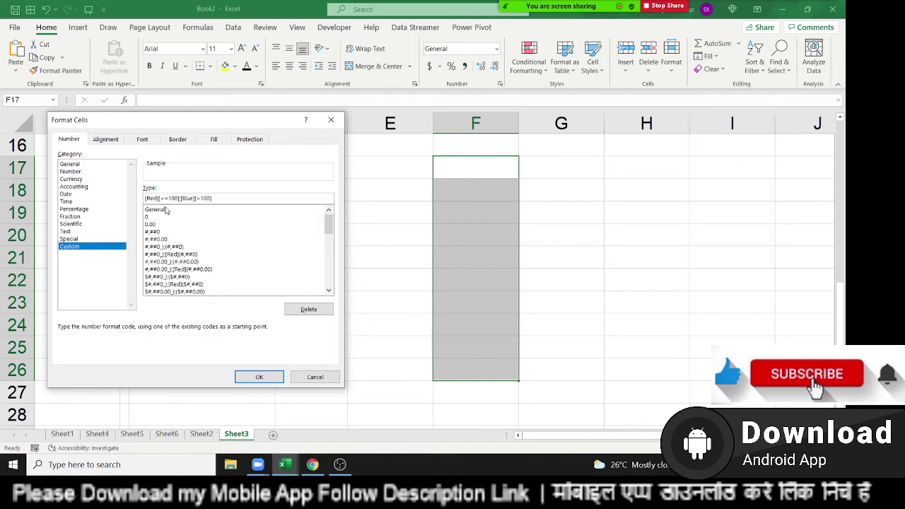
double_click(164, 197)
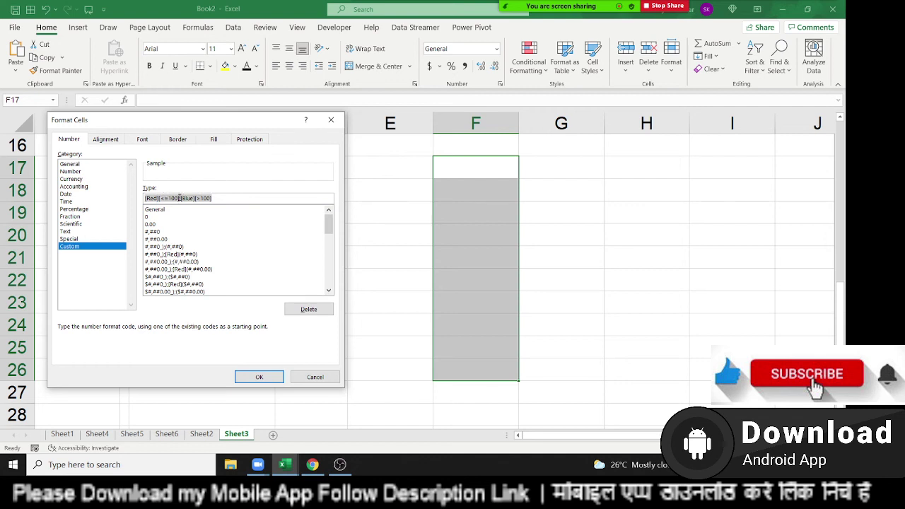
click(178, 198)
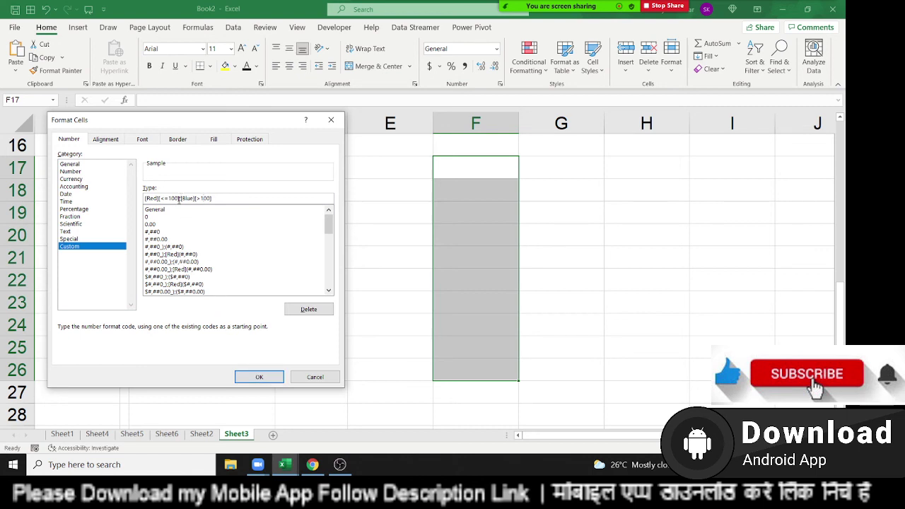
drag(179, 198, 213, 198)
click(257, 376)
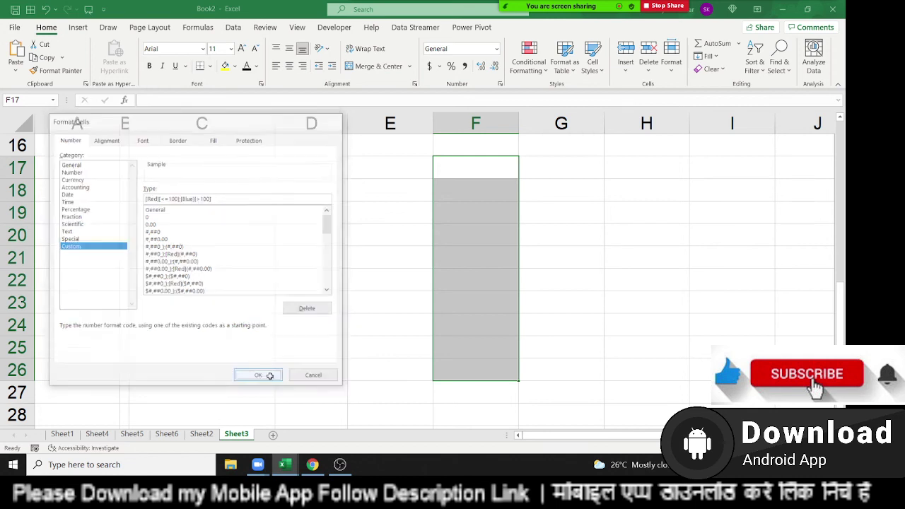
Enter 154, 25, 71 and 1540 in F19:F22 to test the red/blue format.
click(481, 205)
text(154)
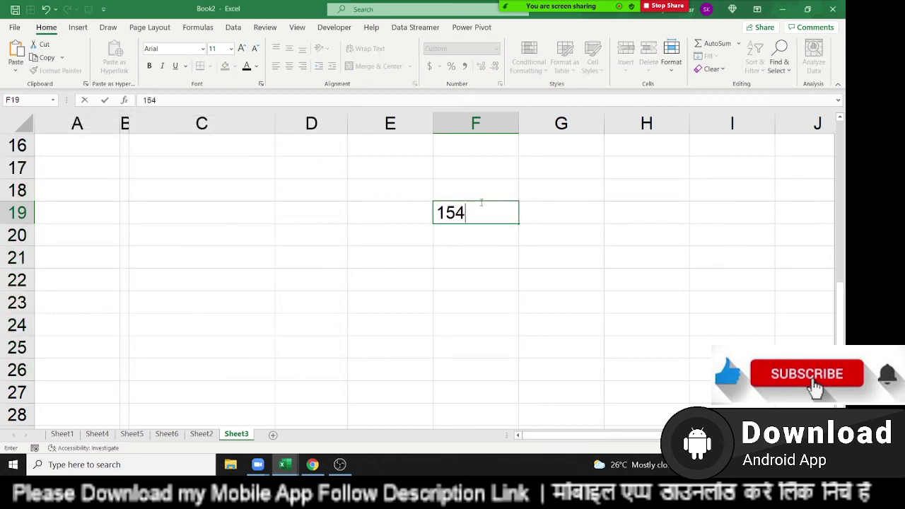
key(Return)
click(481, 204)
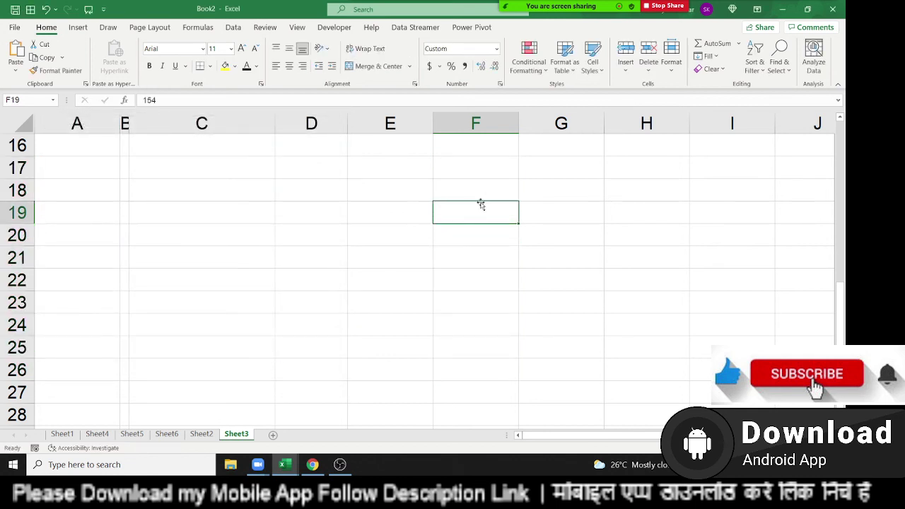
key(Up)
key(Down)
key(Down)
text(2)
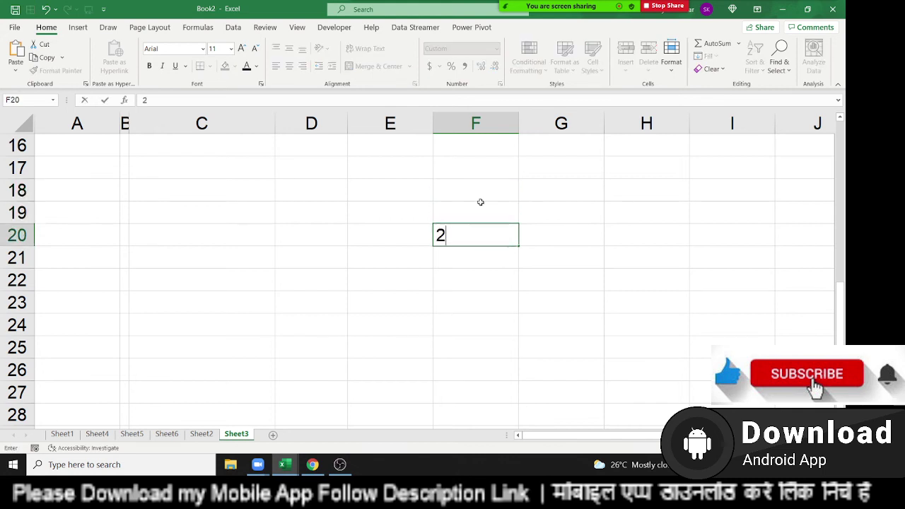
text(5)
key(Return)
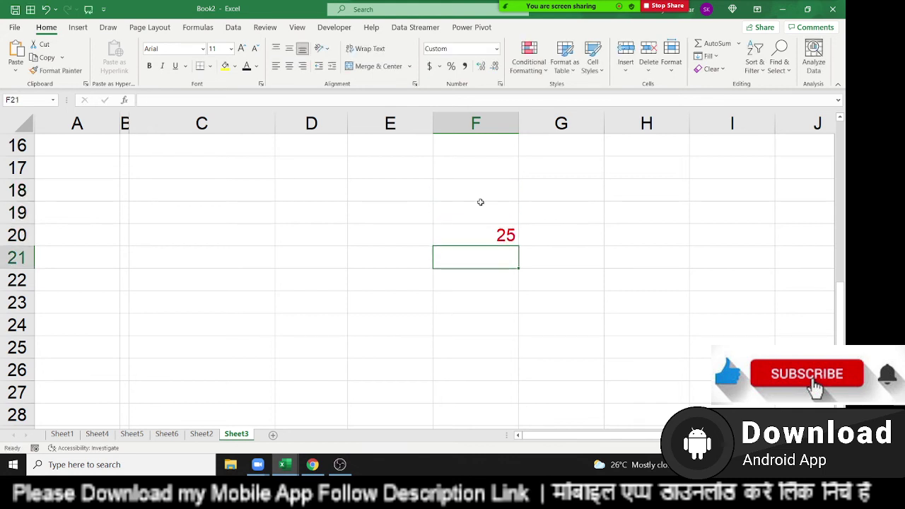
text(71)
key(Return)
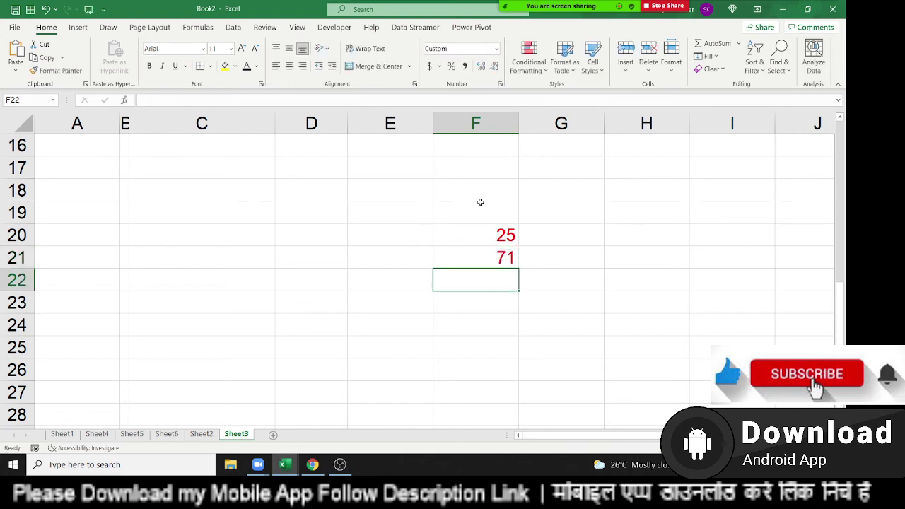
text(1540)
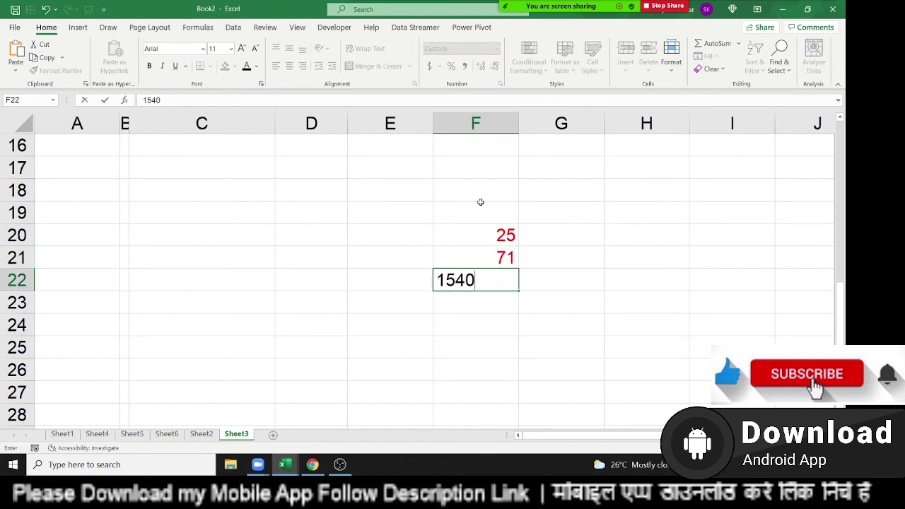
key(Return)
key(Up)
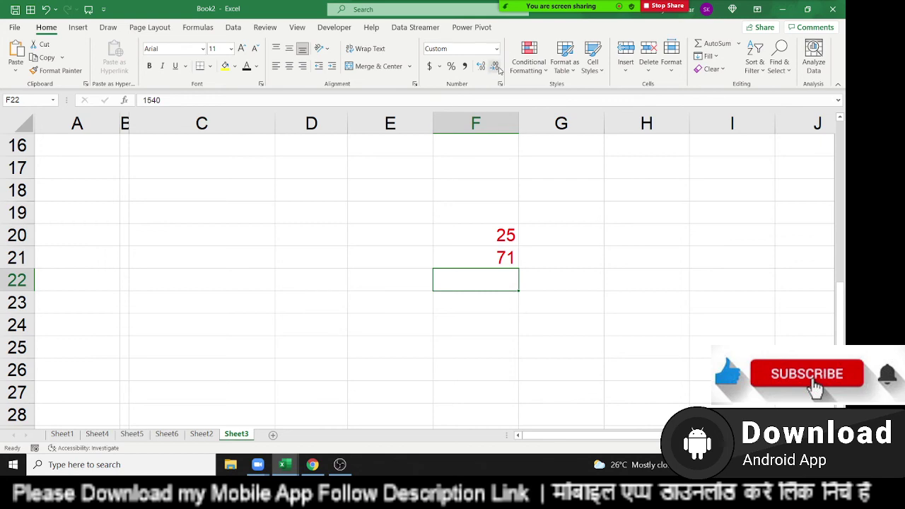
Edit F22's custom format code to drop General and change the Blue colour to green.
click(500, 83)
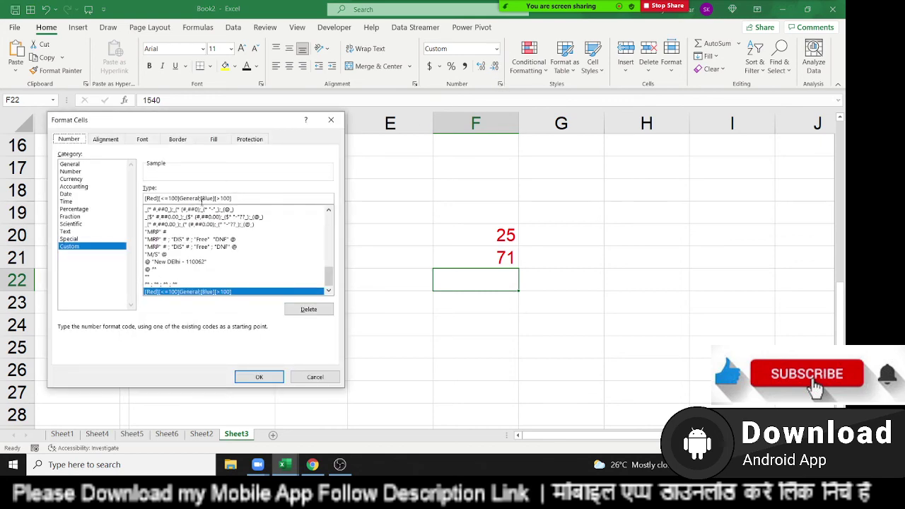
click(198, 198)
key(BackSpace)
key(BackSpace)
key(BackSpace)
key(BackSpace)
key(BackSpace)
key(BackSpace)
key(BackSpace)
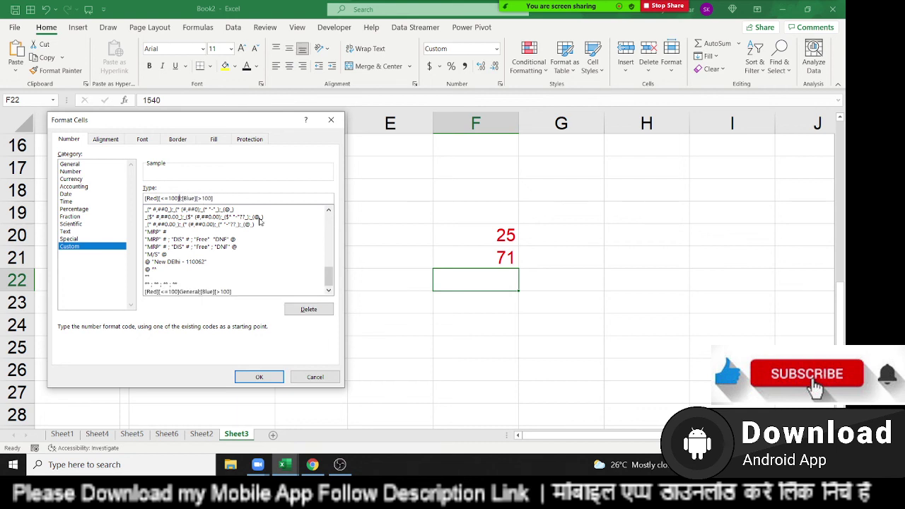
key(BackSpace)
double_click(191, 199)
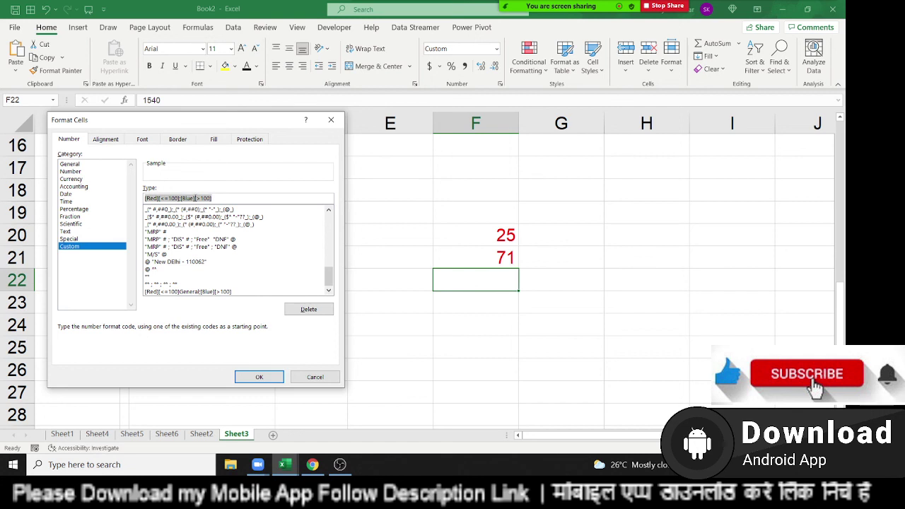
click(194, 199)
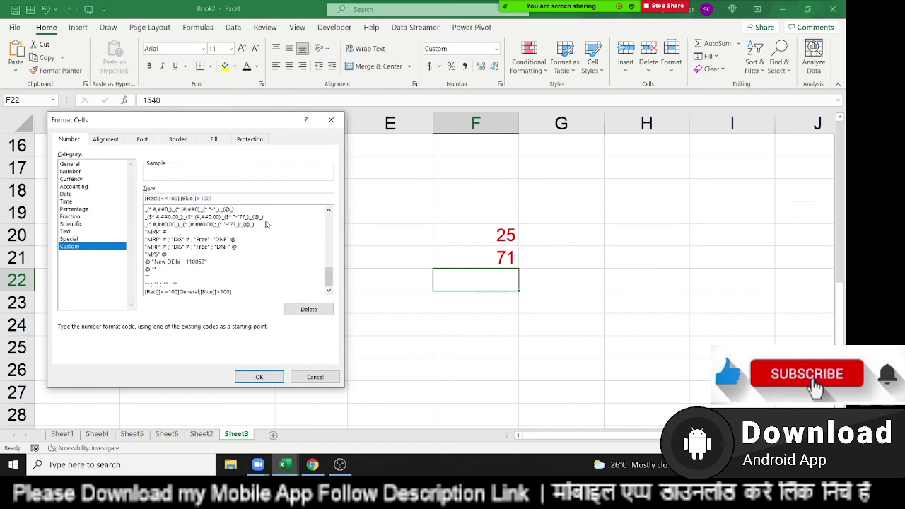
key(BackSpace)
key(BackSpace)
key(BackSpace)
key(BackSpace)
text(gree)
text(n)
Apply the green format, test F22 with 15 then 150, and recheck Format Cells without changes.
key(Return)
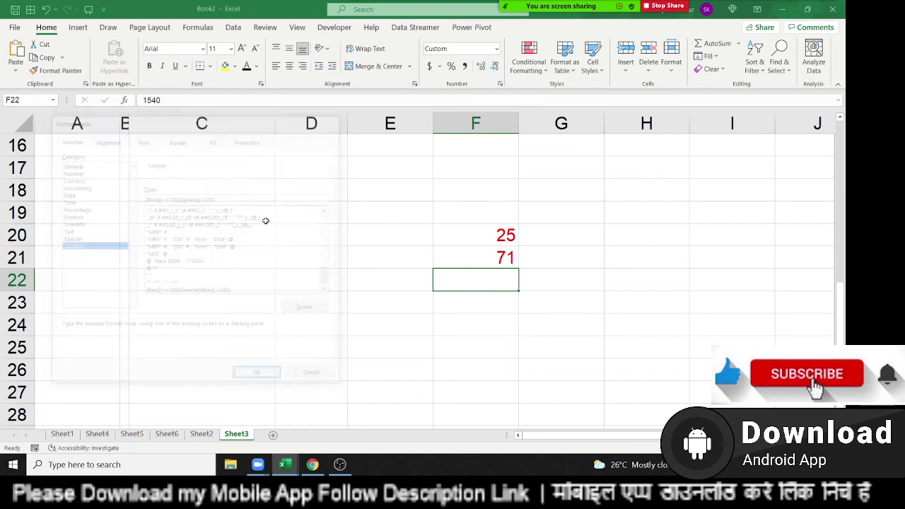
text(15)
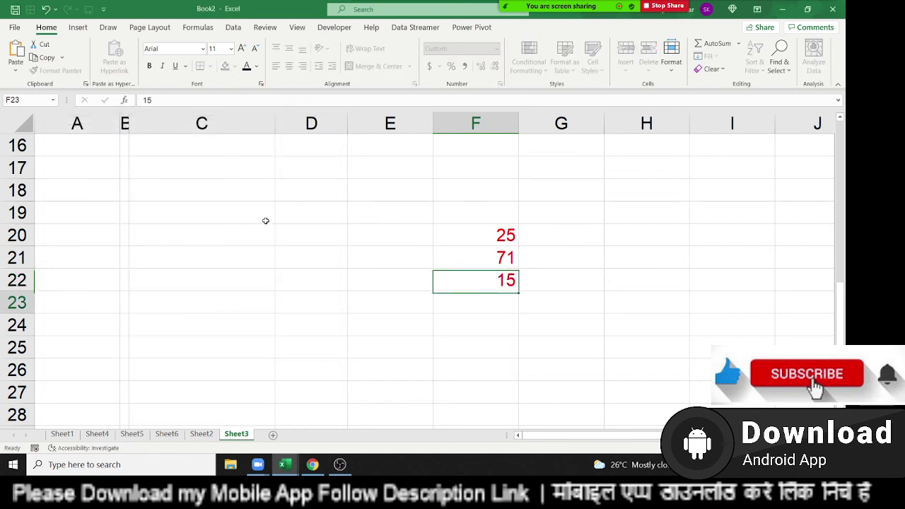
key(Return)
key(Up)
text(150)
key(Return)
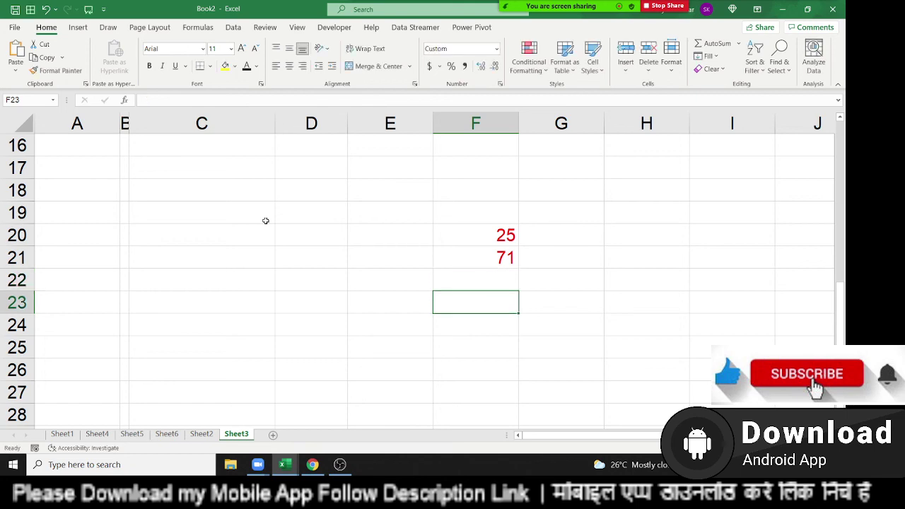
key(Up)
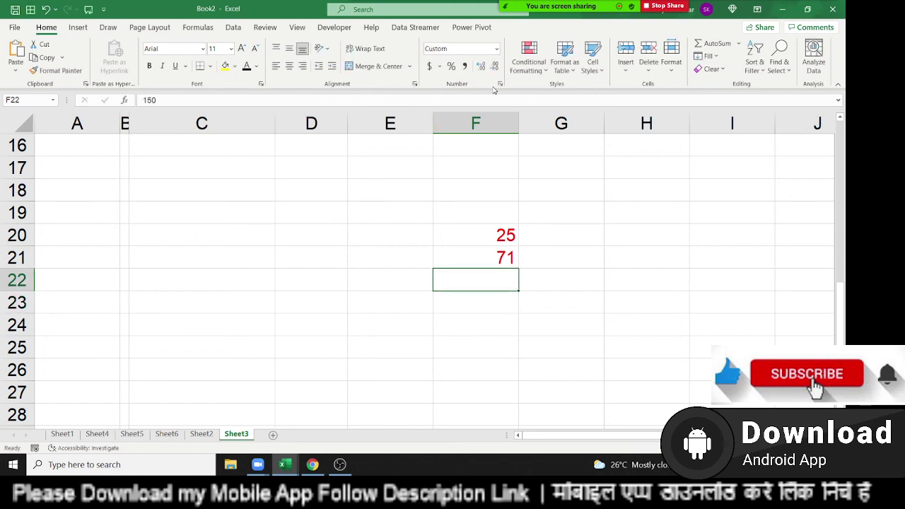
click(501, 84)
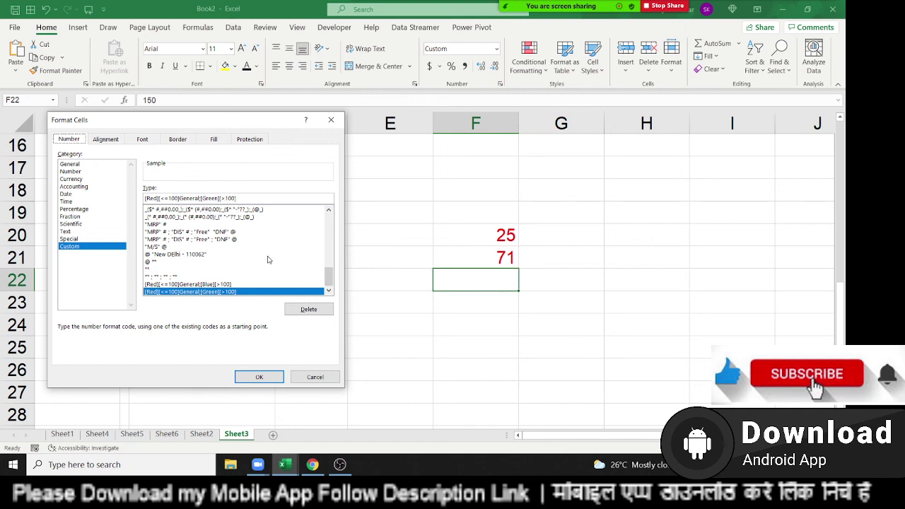
click(308, 377)
Switch to the Microsoft Support page and expand Guidelines for date and time formats.
key(alt+Tab)
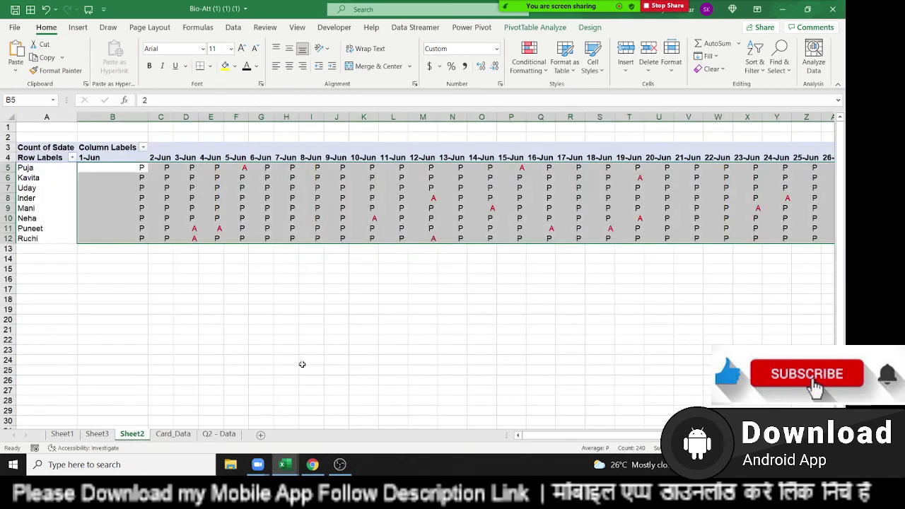
key(alt+Tab)
key(alt+Tab)
scroll(205, 302, down, 3)
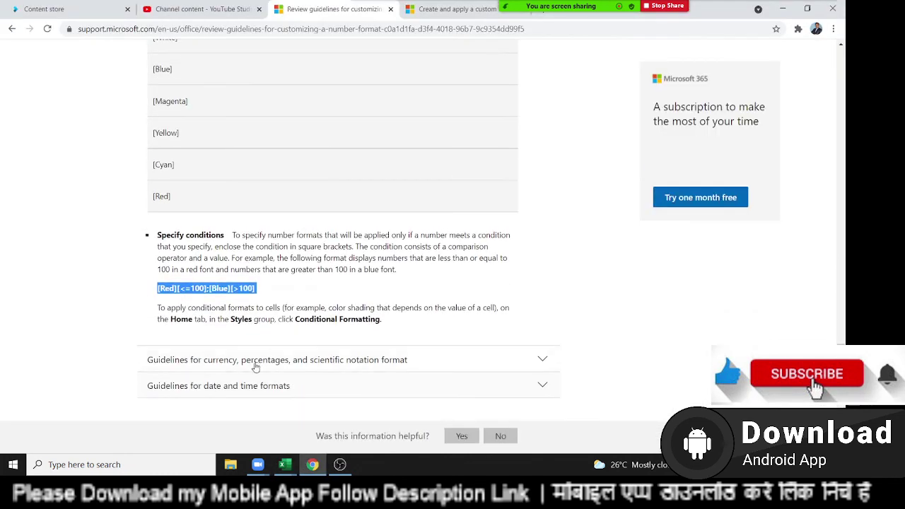
click(207, 305)
click(213, 382)
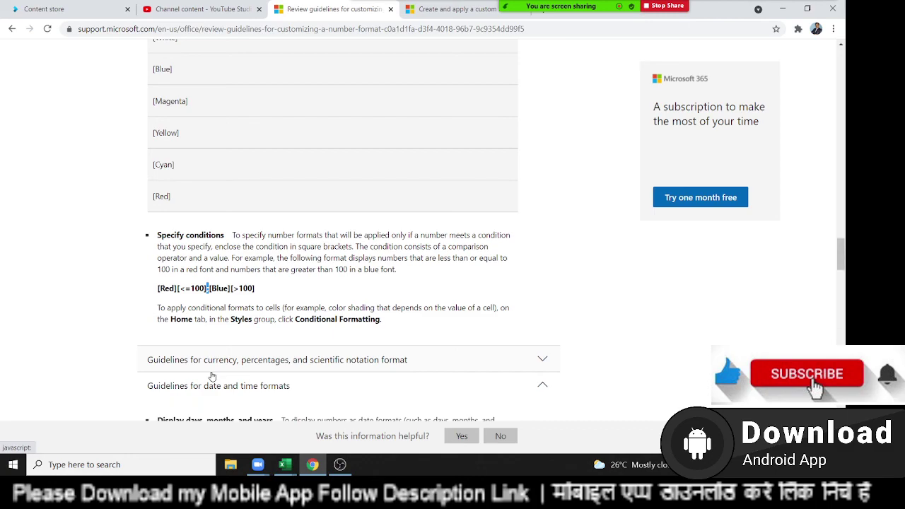
Scroll through the date and time format code tables, then show the Windows desktop.
scroll(213, 371, down, 4)
scroll(213, 371, down, 2)
scroll(214, 370, down, 3)
scroll(215, 369, down, 3)
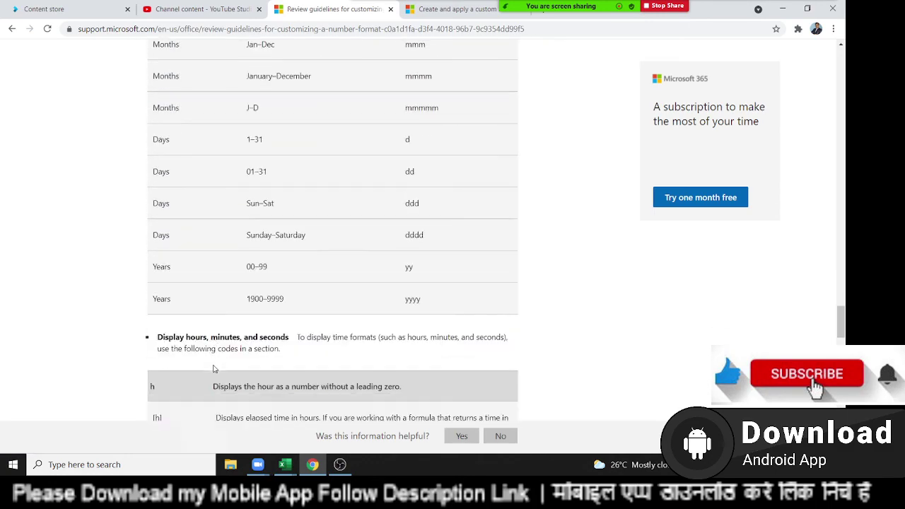
scroll(215, 369, down, 5)
scroll(215, 368, down, 4)
scroll(216, 364, down, 2)
scroll(220, 357, down, 5)
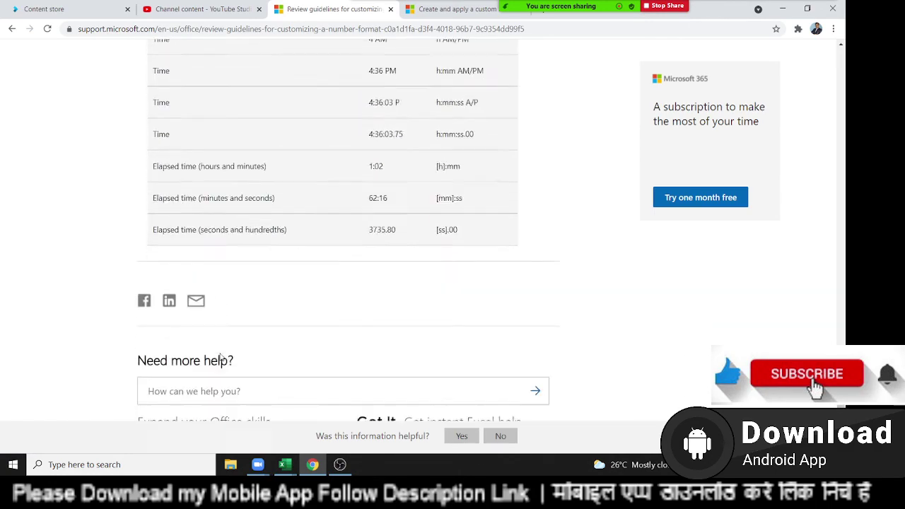
scroll(220, 357, down, 4)
scroll(221, 357, up, 4)
scroll(220, 353, up, 4)
scroll(219, 350, up, 4)
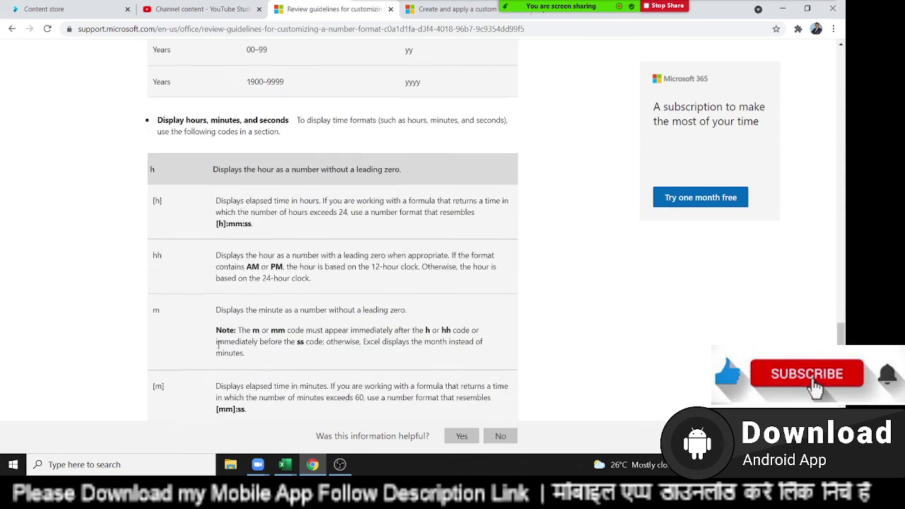
scroll(218, 345, up, 4)
scroll(219, 345, up, 3)
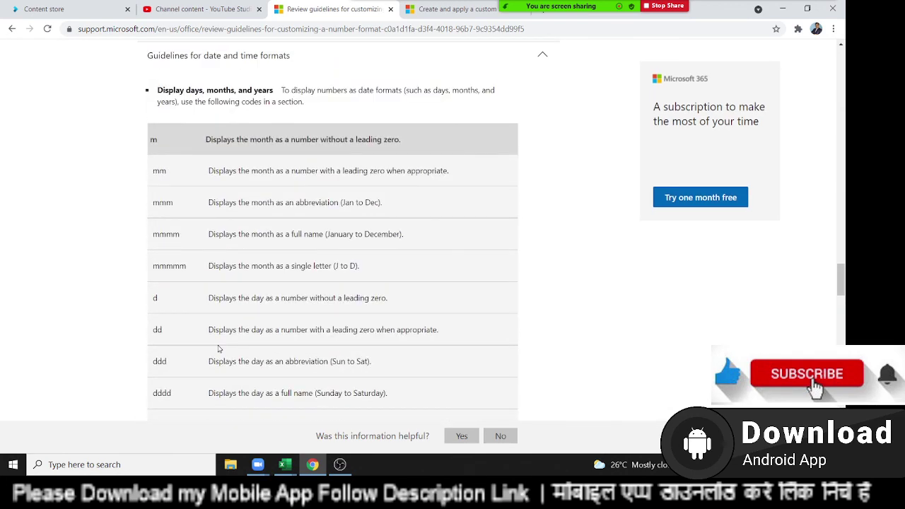
key(super+d)
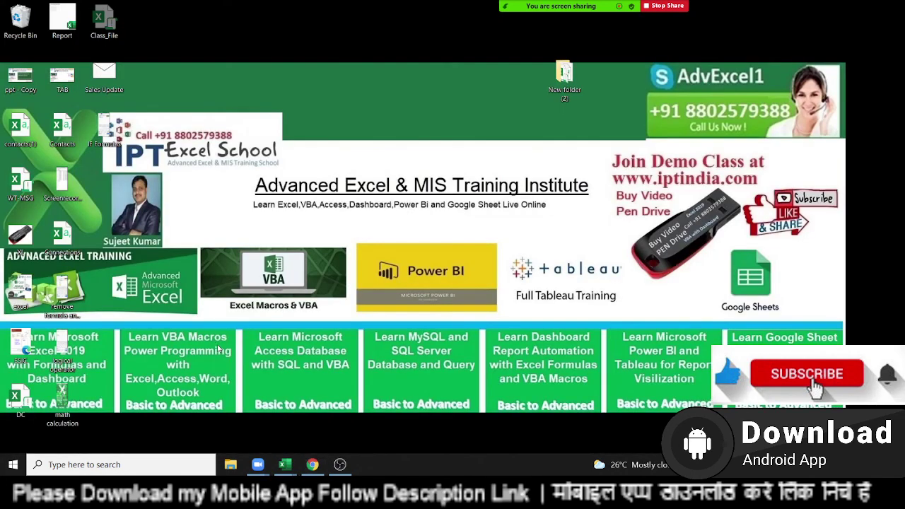